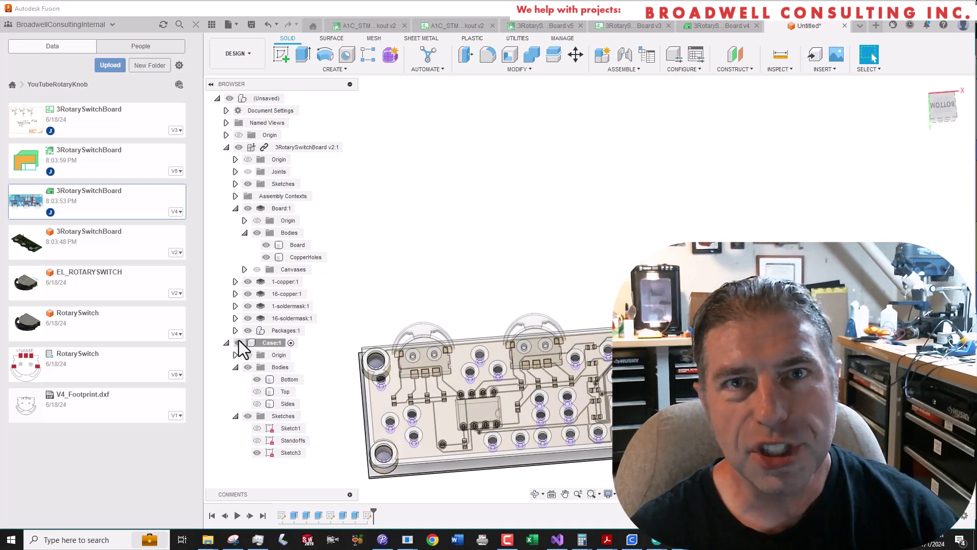
Hide the 3RotarySwitchBoard component so that only the case geometry is shown.
{"action": "left_click", "coordinate": [239, 147]}
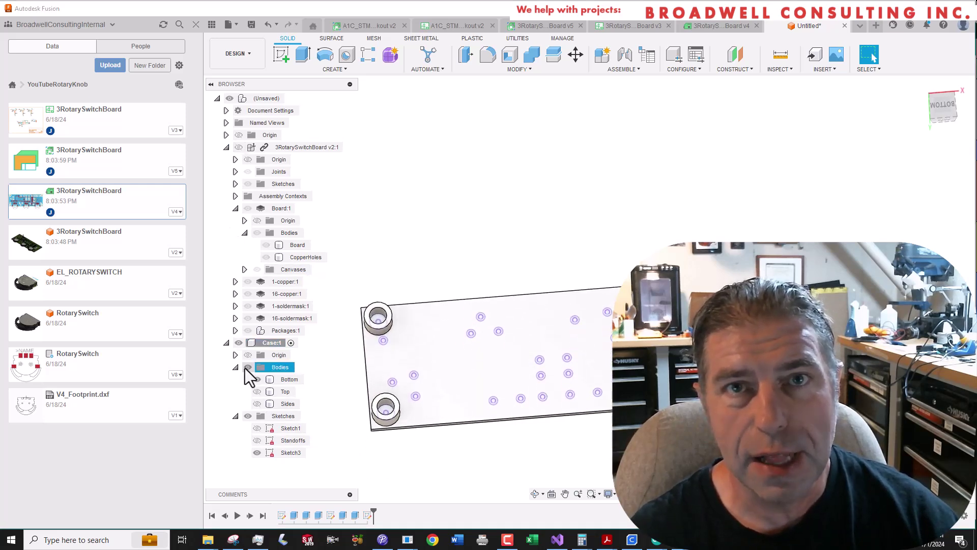
{"action": "key", "text": "e"}
{"action": "left_click", "coordinate": [292, 452]}
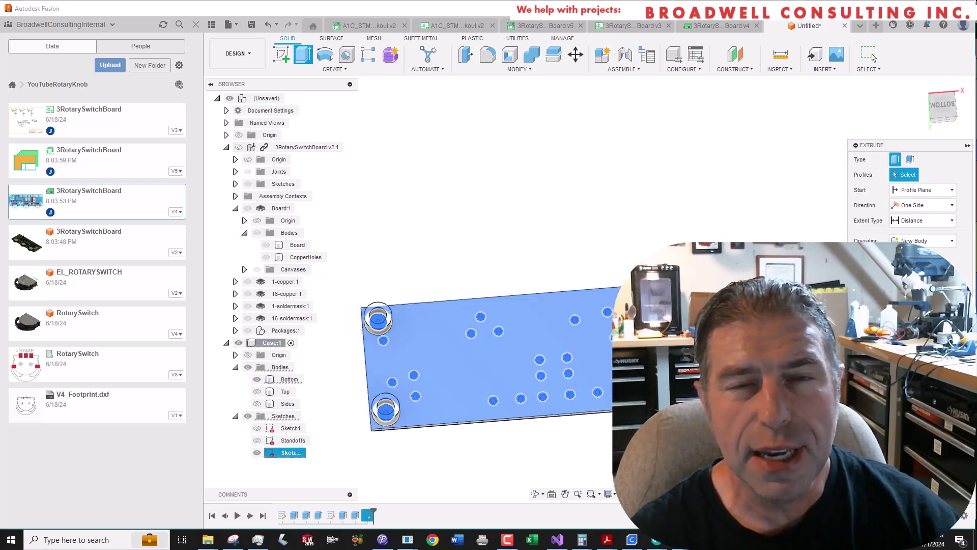
{"action": "mouse_move", "coordinate": [662, 306]}
{"action": "left_mouse_down"}
{"action": "mouse_move", "coordinate": [663, 231]}
{"action": "mouse_move", "coordinate": [662, 300]}
{"action": "left_mouse_up"}
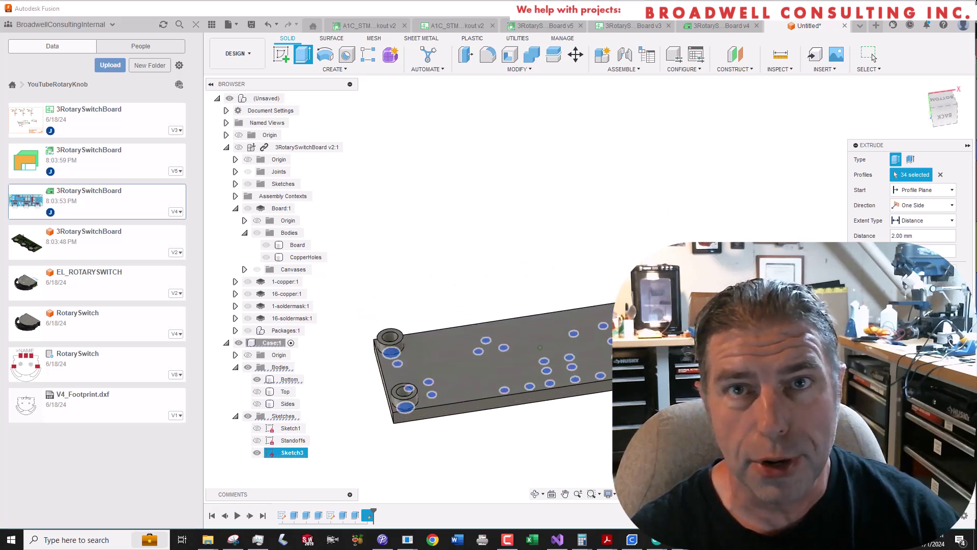
{"action": "middle_click_drag", "start_coordinate": [560, 286], "coordinate": [553, 267], "text": "shift"}
{"action": "key", "text": "Escape"}
Extrude all circle and ring profiles of Sketch3 as new bodies, using the To Object extent up to the case's Top body.
{"action": "left_click", "coordinate": [248, 367]}
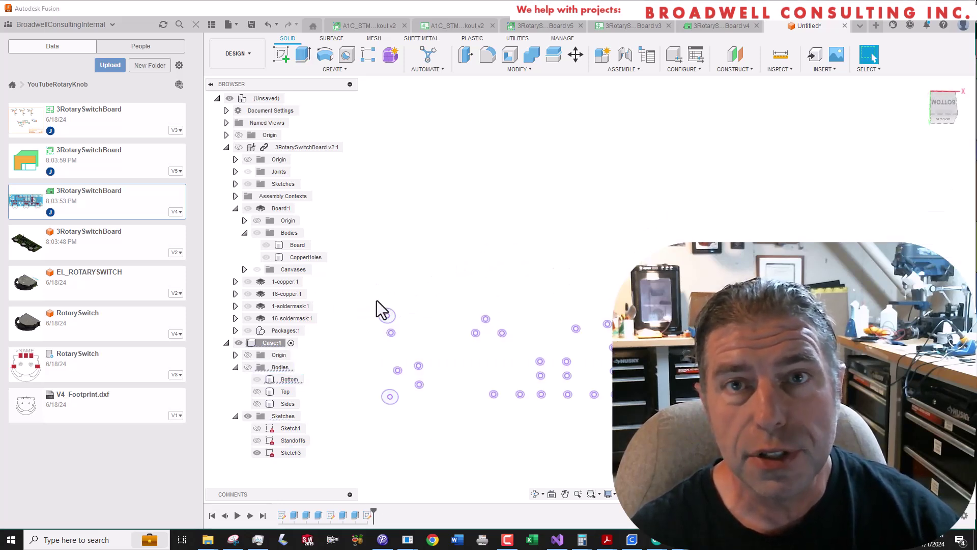
{"action": "key", "text": "e"}
{"action": "left_click_drag", "start_coordinate": [358, 270], "coordinate": [906, 450]}
{"action": "middle_click_drag", "start_coordinate": [598, 453], "coordinate": [579, 425], "text": "shift"}
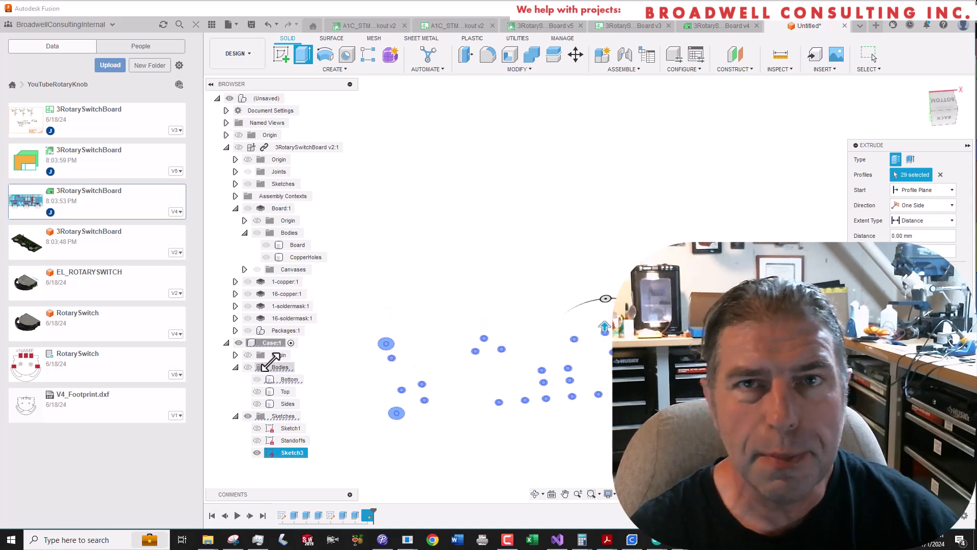
{"action": "left_click", "coordinate": [246, 367]}
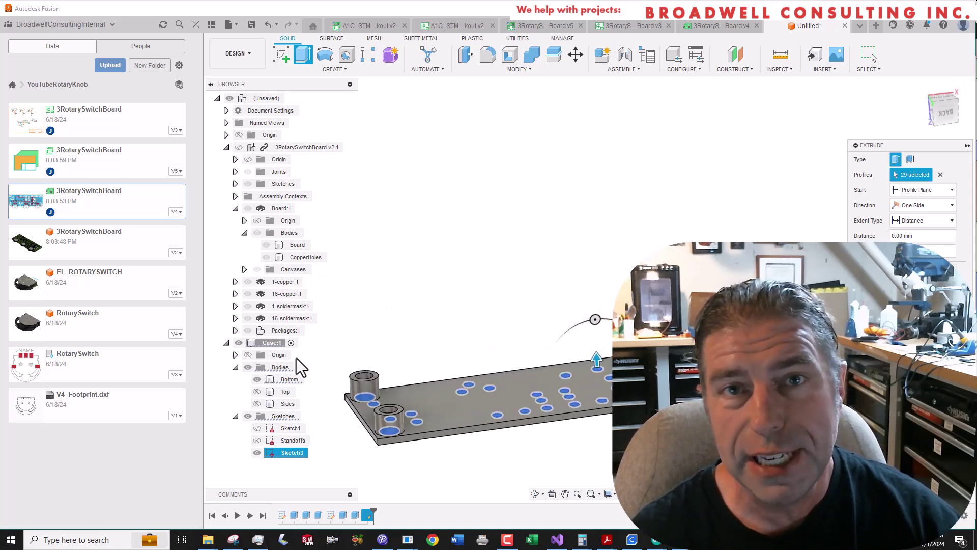
{"action": "left_click", "coordinate": [914, 224]}
{"action": "left_click", "coordinate": [915, 248]}
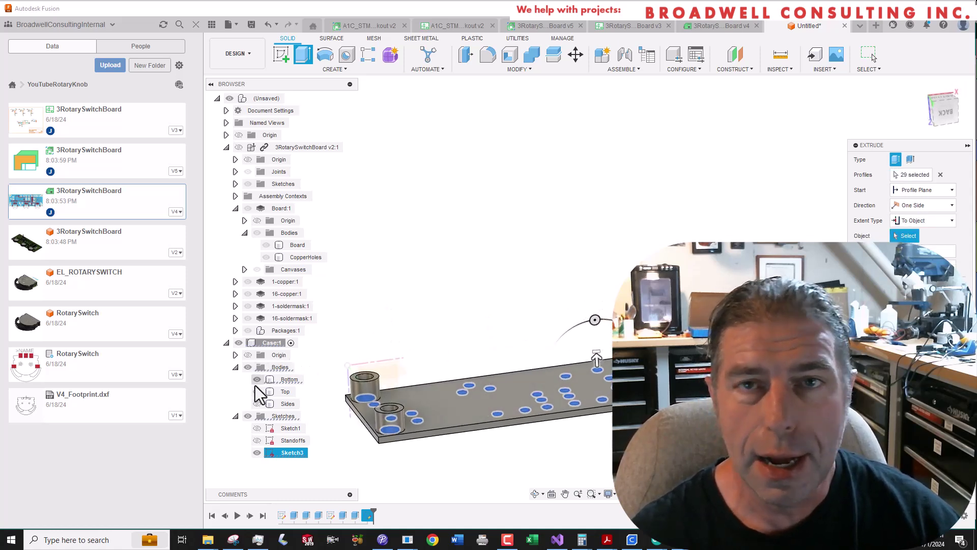
{"action": "left_click", "coordinate": [257, 392]}
{"action": "left_click", "coordinate": [436, 397]}
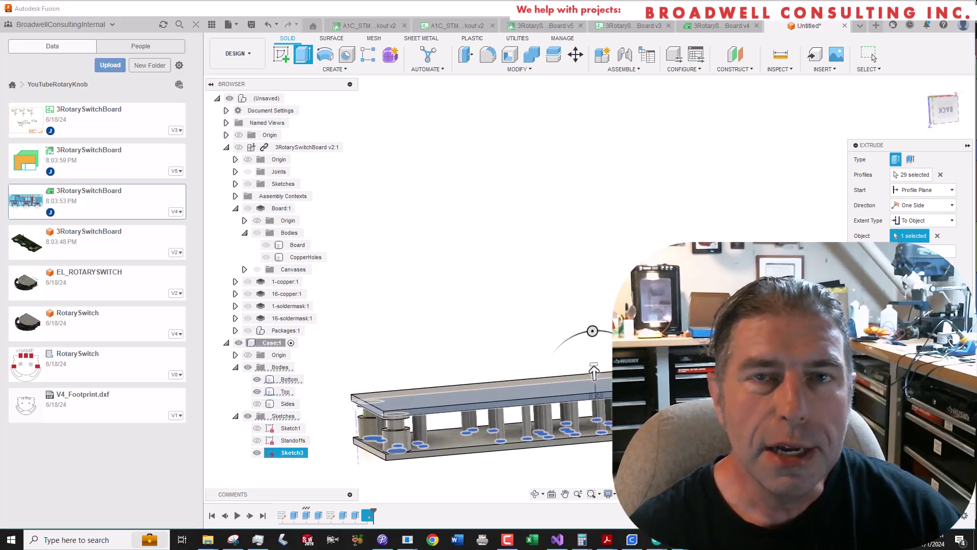
{"action": "key", "text": "Return"}
Create a group named Pegs inside the Case component's Bodies folder.
{"action": "scroll", "coordinate": [317, 395], "scroll_direction": "down", "scroll_amount": 5}
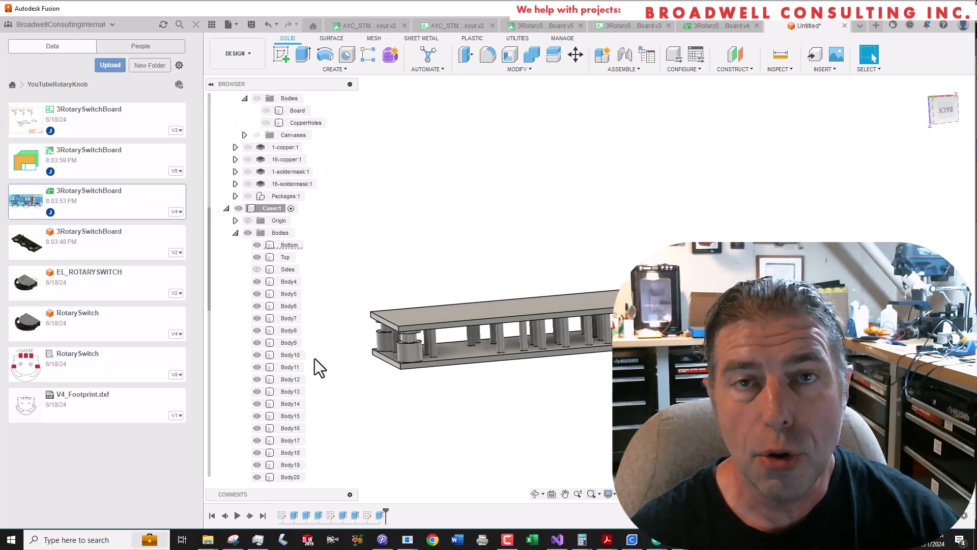
{"action": "scroll", "coordinate": [313, 362], "scroll_direction": "up", "scroll_amount": 3}
{"action": "scroll", "coordinate": [301, 360], "scroll_direction": "down", "scroll_amount": 3}
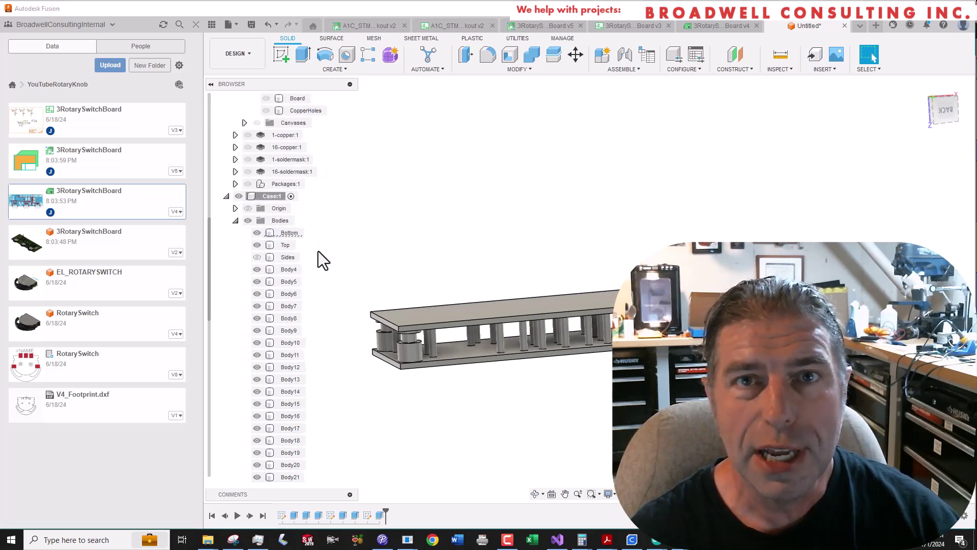
{"action": "right_click", "coordinate": [280, 221]}
{"action": "left_click", "coordinate": [316, 235]}
{"action": "type", "text": "Posts"}
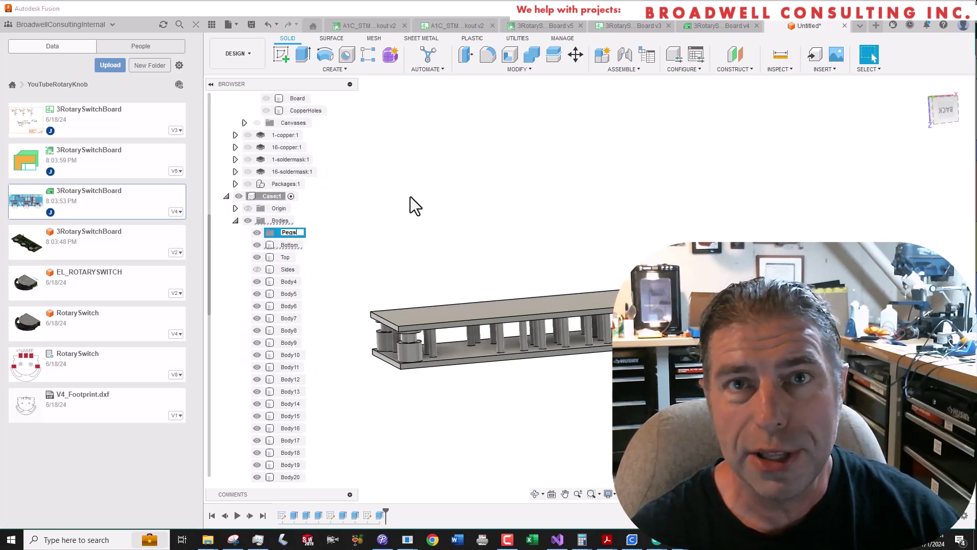
{"action": "key", "text": "Return"}
Move the extruded bodies Body4 through Body32 into the Pegs group.
{"action": "left_click", "coordinate": [292, 282]}
{"action": "scroll", "coordinate": [299, 326], "scroll_direction": "down", "scroll_amount": 7}
{"action": "left_click", "coordinate": [292, 430], "text": "shift"}
{"action": "right_click", "coordinate": [292, 430]}
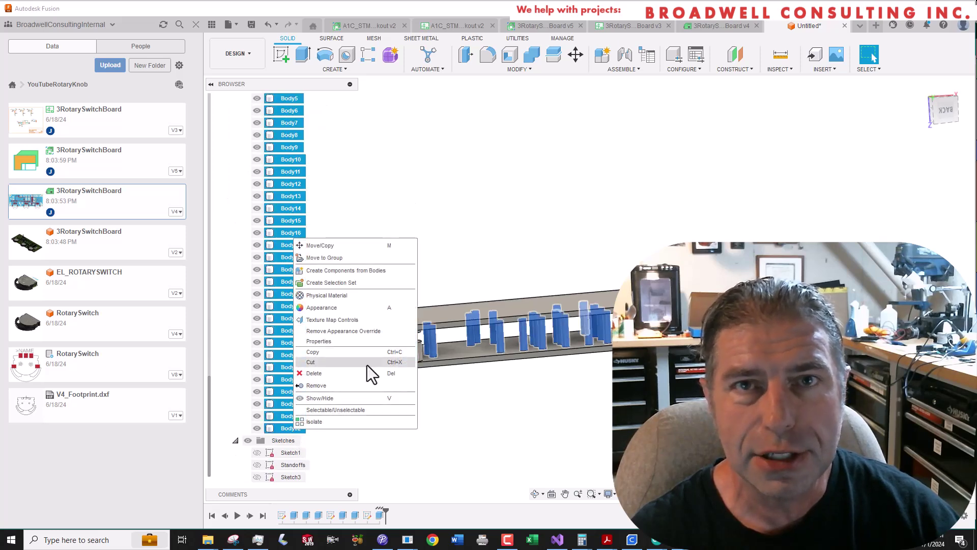
{"action": "left_click", "coordinate": [392, 266]}
{"action": "left_click", "coordinate": [935, 174]}
{"action": "scroll", "coordinate": [592, 176], "scroll_direction": "down", "scroll_amount": 3}
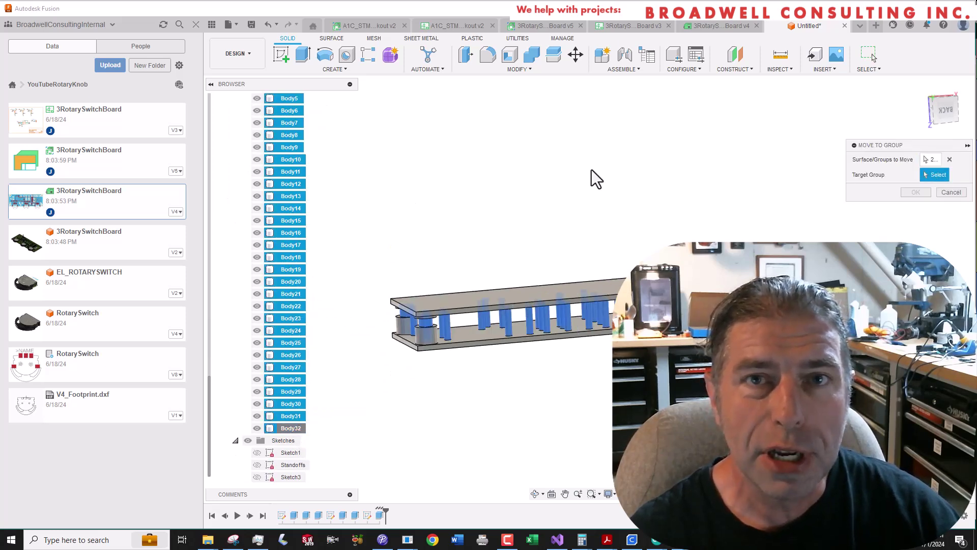
{"action": "scroll", "coordinate": [235, 179], "scroll_direction": "up", "scroll_amount": 3}
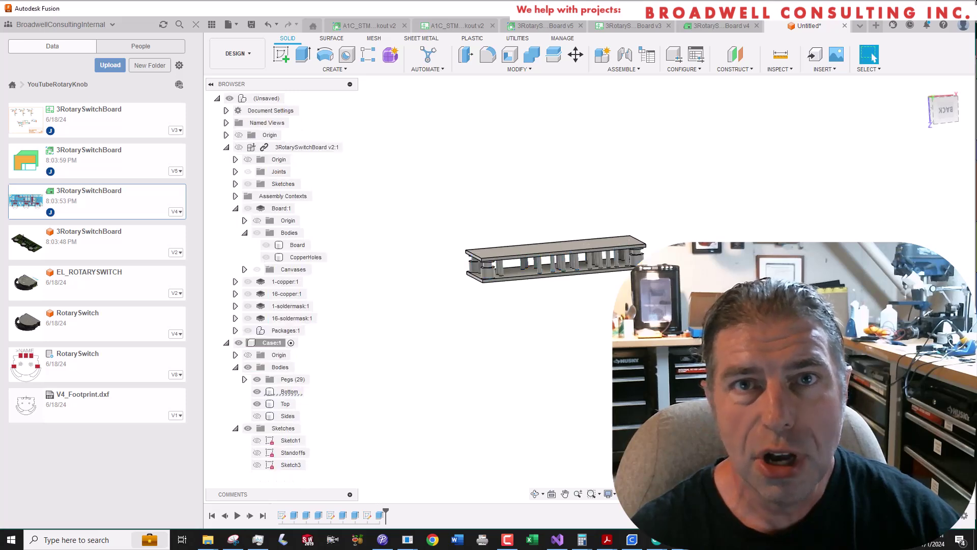
{"action": "scroll", "coordinate": [427, 362], "scroll_direction": "up", "scroll_amount": 5}
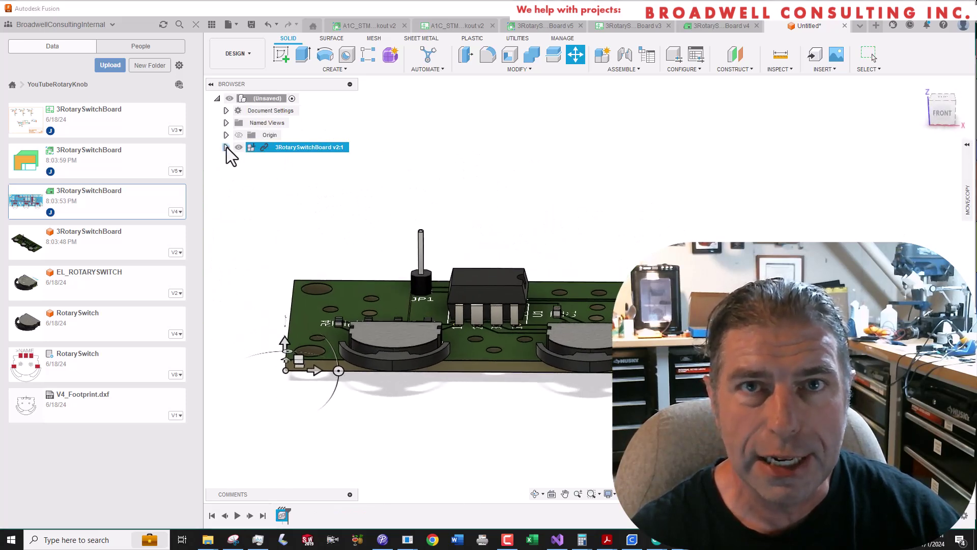
Expand the packages of 3RotarySwitchBoard and hide the 1X01:JP1 pin header.
{"action": "left_click", "coordinate": [226, 147]}
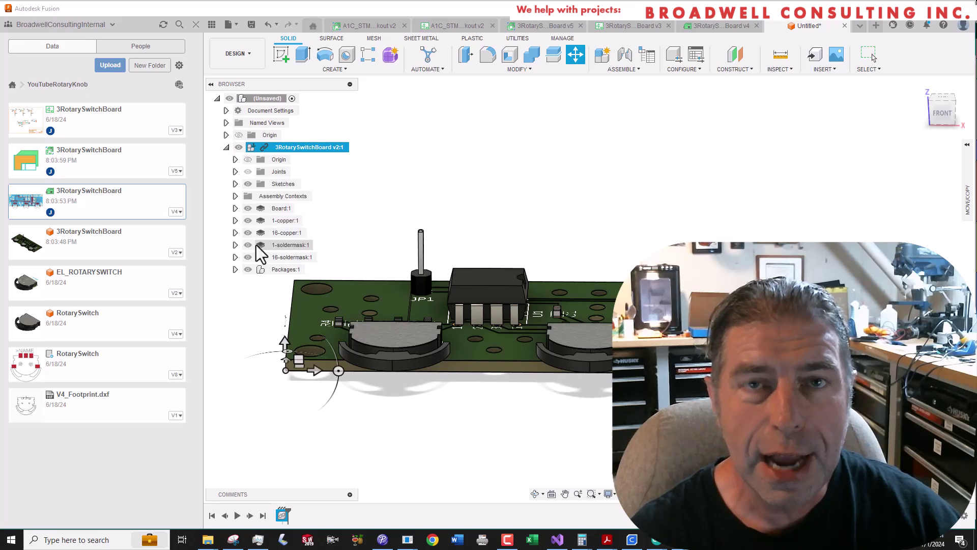
{"action": "left_click", "coordinate": [236, 270]}
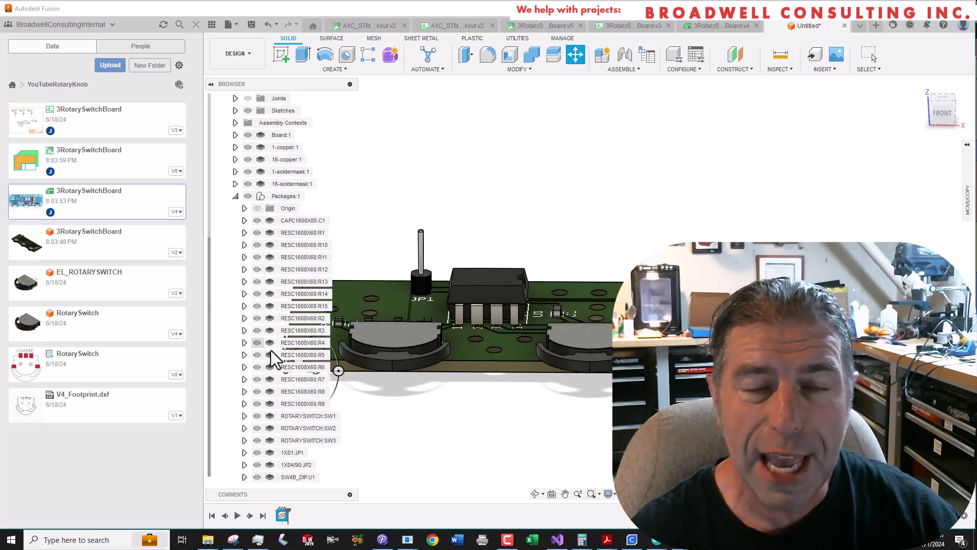
{"action": "left_click", "coordinate": [261, 453]}
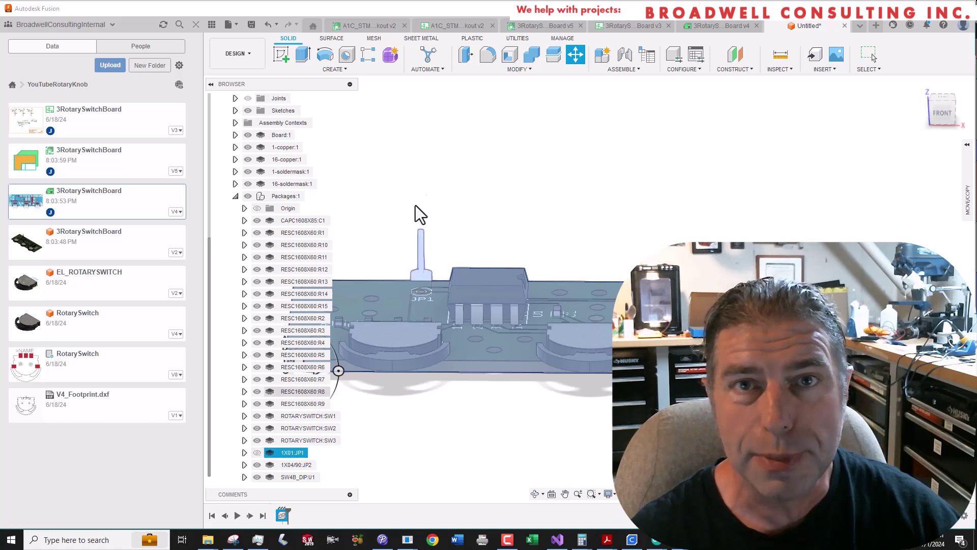
{"action": "middle_click_drag", "start_coordinate": [416, 206], "coordinate": [456, 155], "text": "shift"}
{"action": "left_click", "coordinate": [455, 155]}
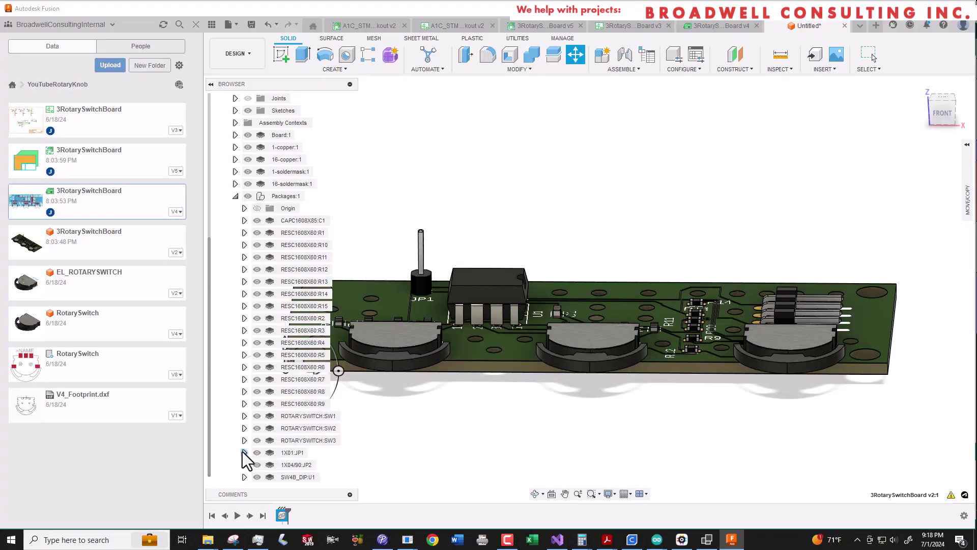
{"action": "left_click", "coordinate": [256, 453]}
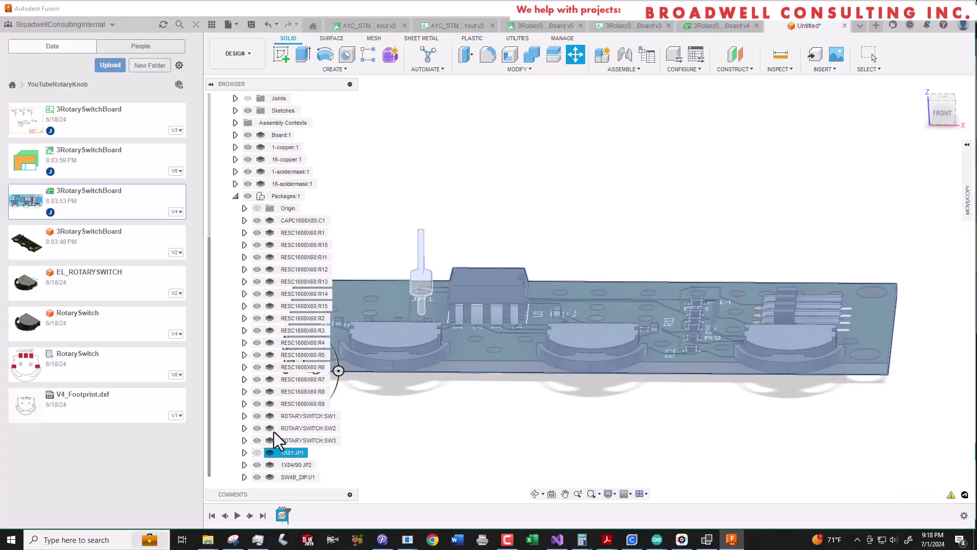
{"action": "scroll", "coordinate": [441, 176], "scroll_direction": "down", "scroll_amount": 1}
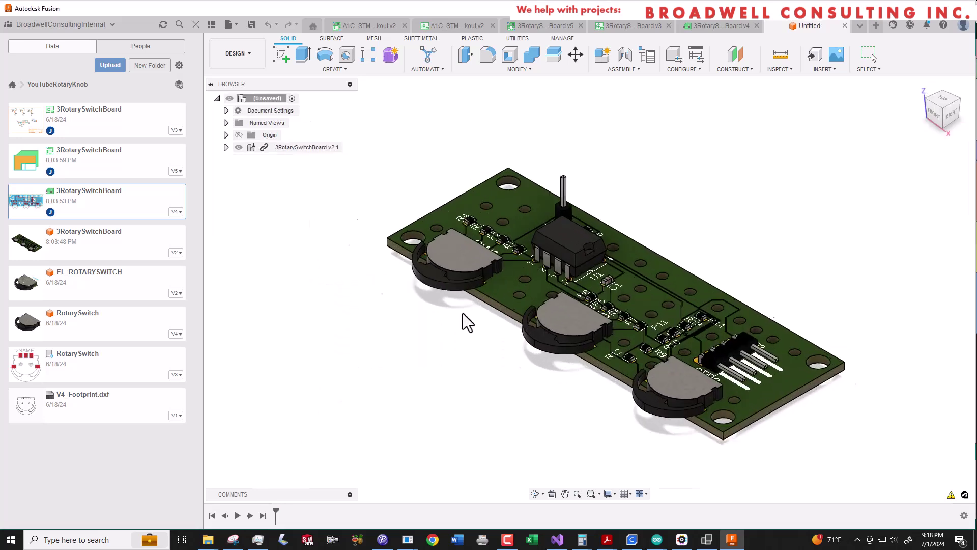
Start Move/Copy on the 3RotarySwitchBoard component and hide its 1X01:JP1 pin header among the packages.
{"action": "key", "text": "ctrl+y"}
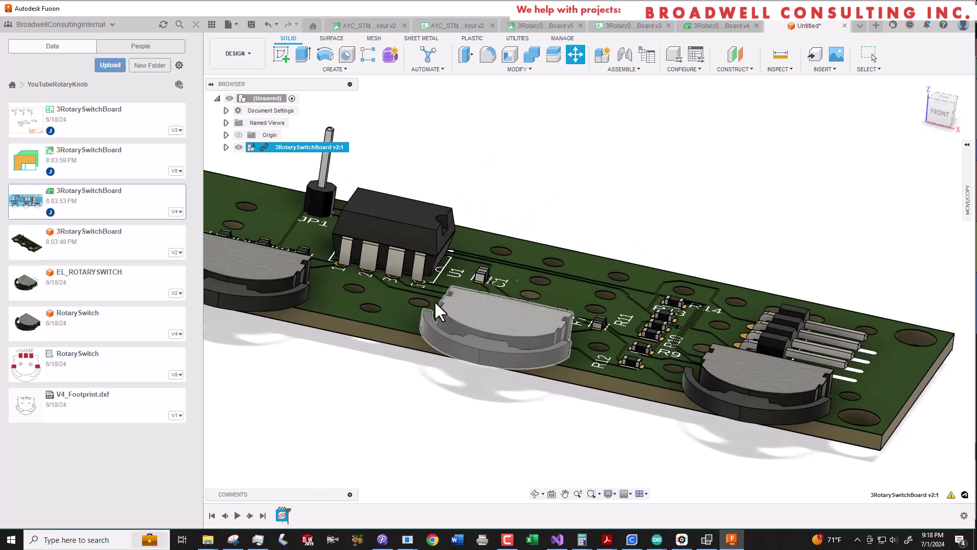
{"action": "left_click", "coordinate": [226, 147]}
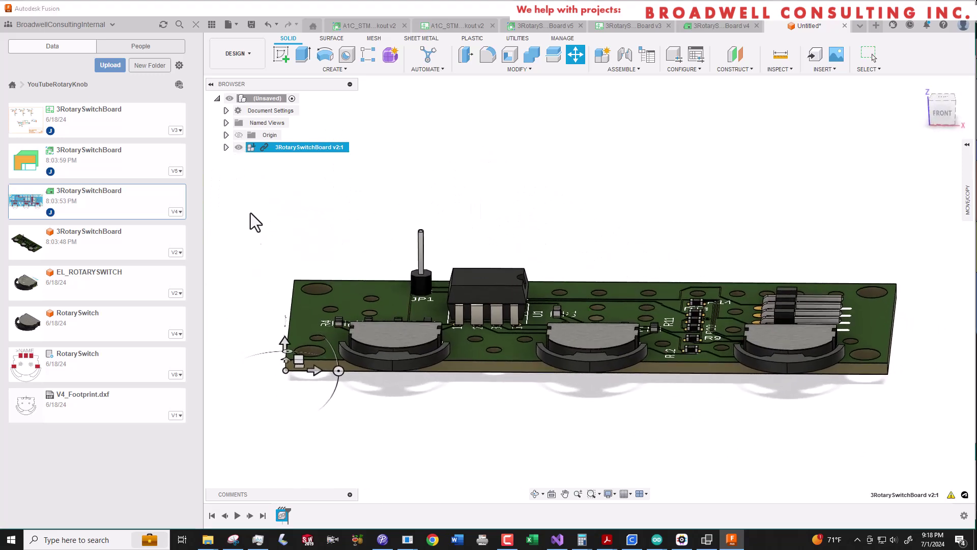
{"action": "left_click", "coordinate": [235, 269]}
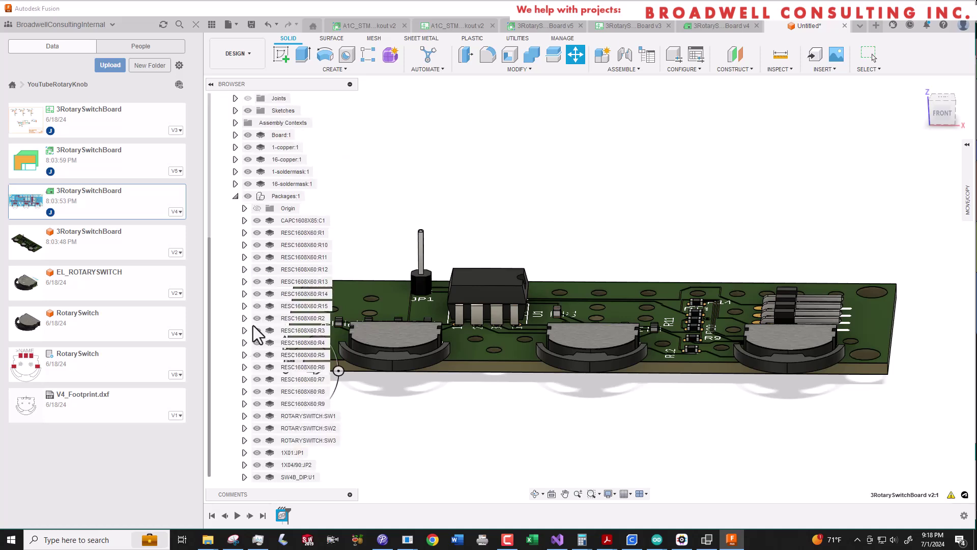
{"action": "left_click", "coordinate": [260, 454]}
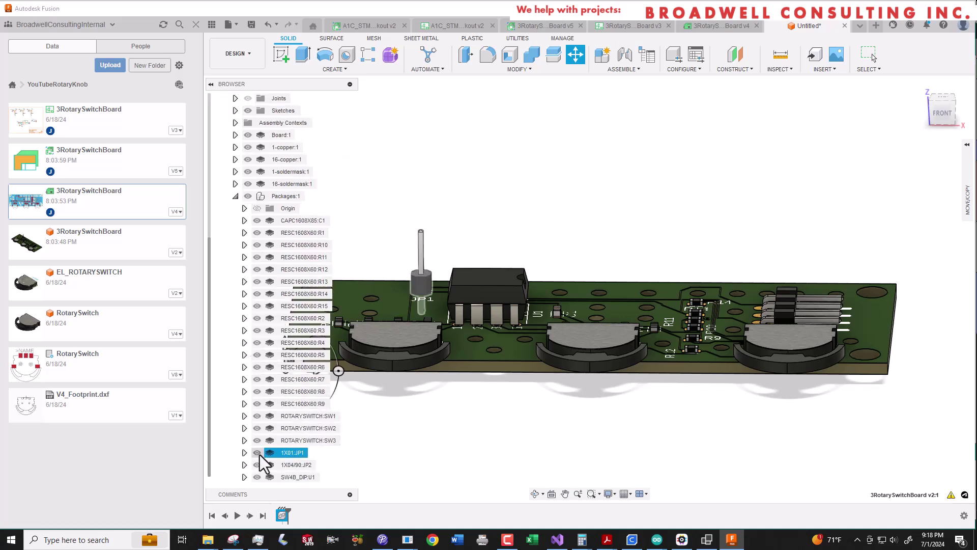
{"action": "left_click", "coordinate": [257, 452]}
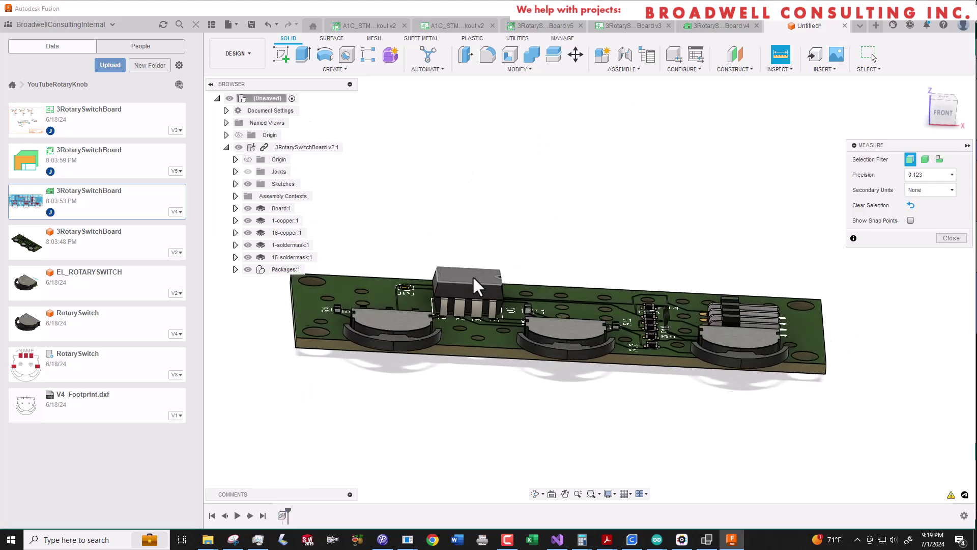
Measure the distance from the top face of the DIP package U1 to the tip of one of its pins under the board.
{"action": "left_click", "coordinate": [464, 276]}
{"action": "scroll", "coordinate": [473, 407], "scroll_direction": "up", "scroll_amount": 6}
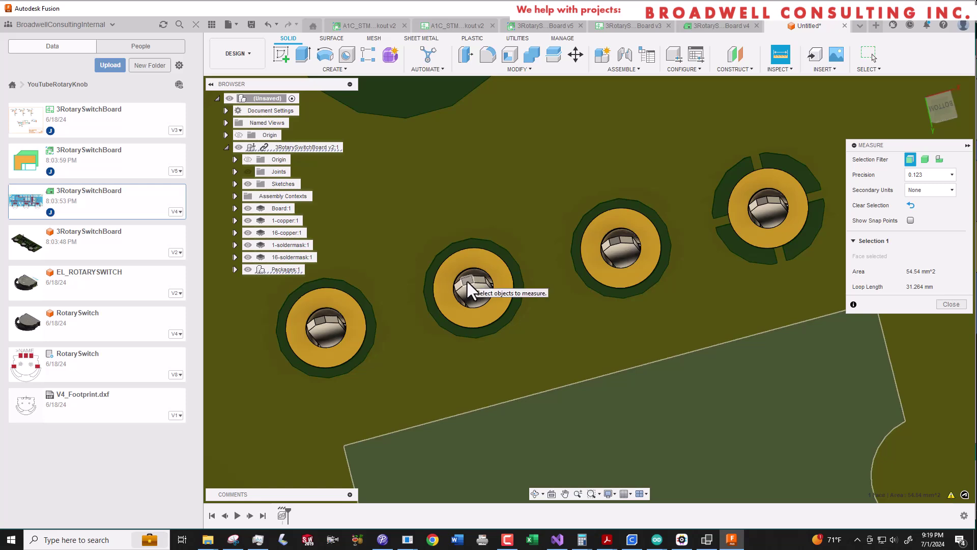
{"action": "left_click", "coordinate": [466, 280]}
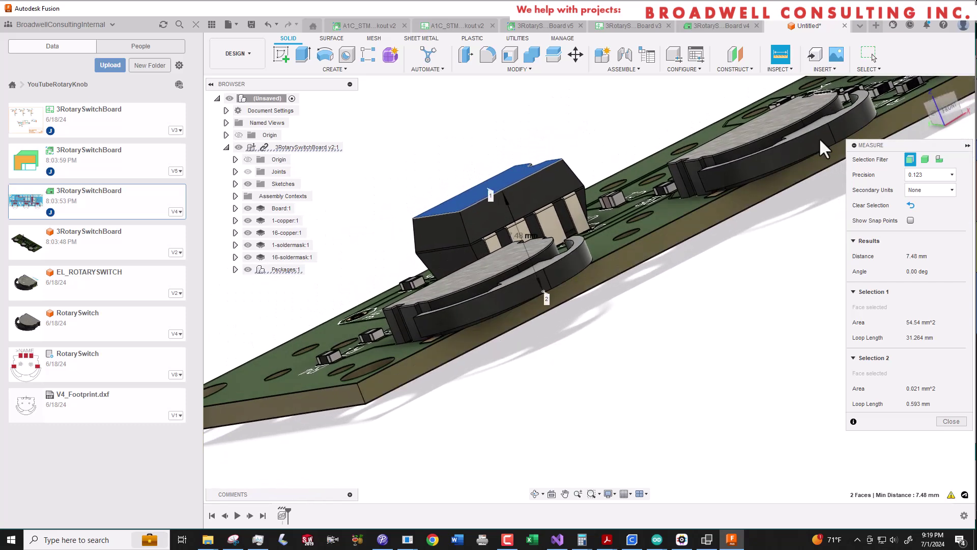
{"action": "key", "text": "Escape"}
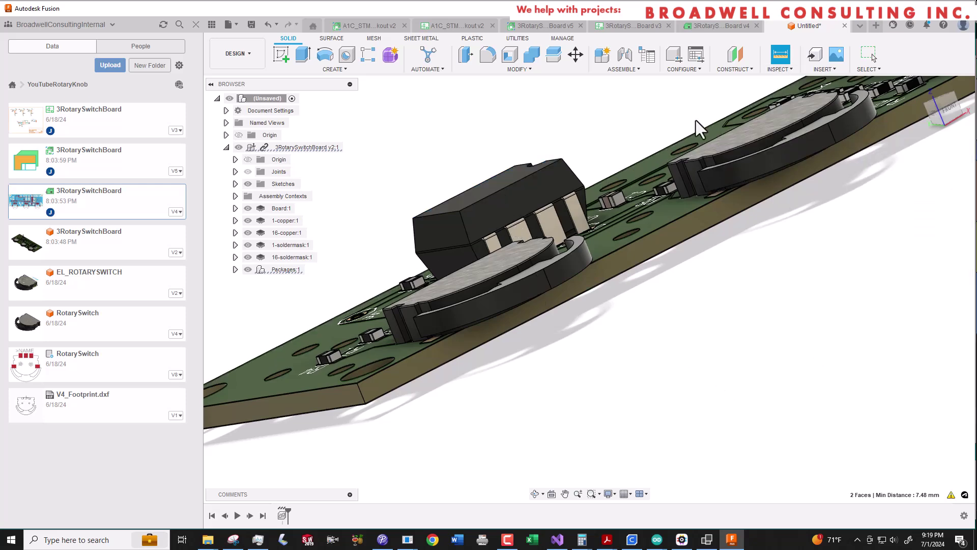
{"action": "left_click", "coordinate": [781, 55]}
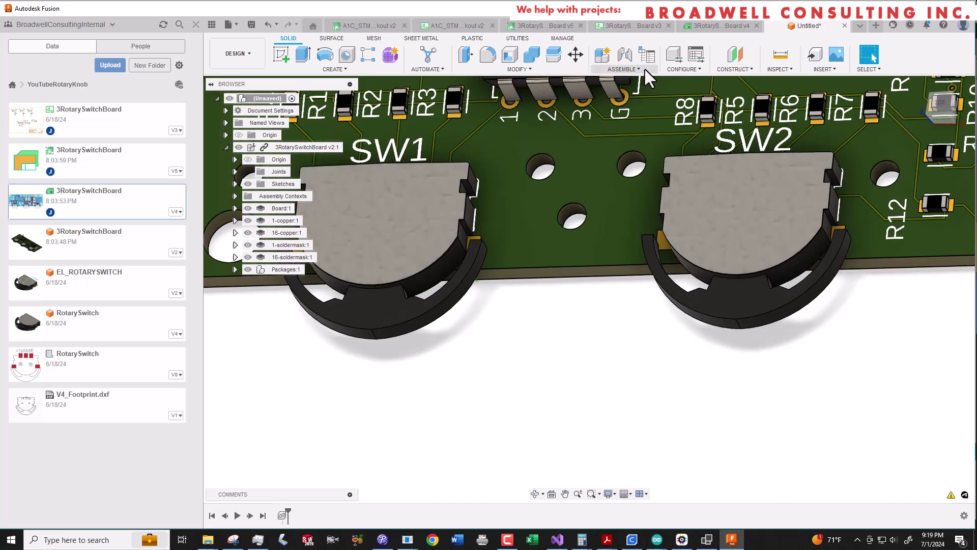
Create a new internal standard component named Case under the top-level assembly and activate it.
{"action": "left_click", "coordinate": [640, 69]}
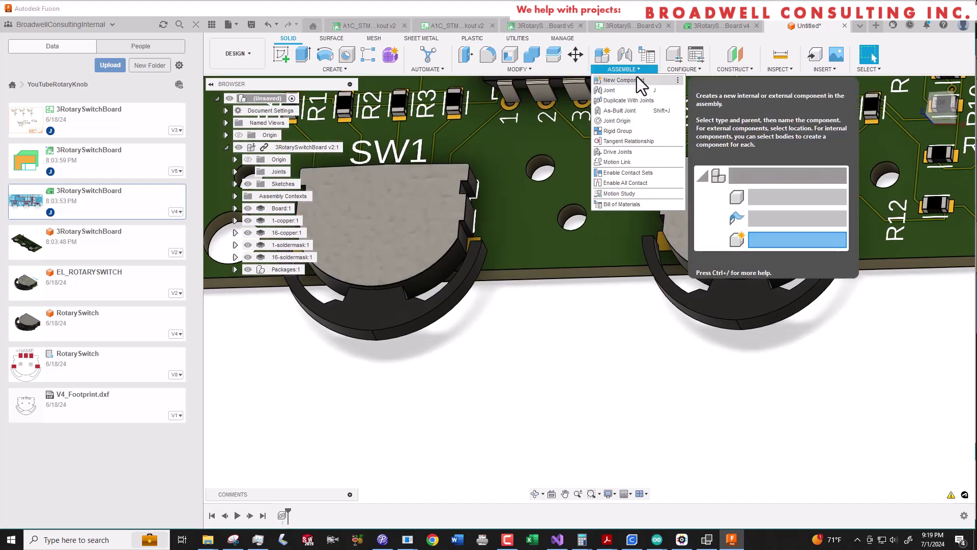
{"action": "left_click", "coordinate": [637, 79]}
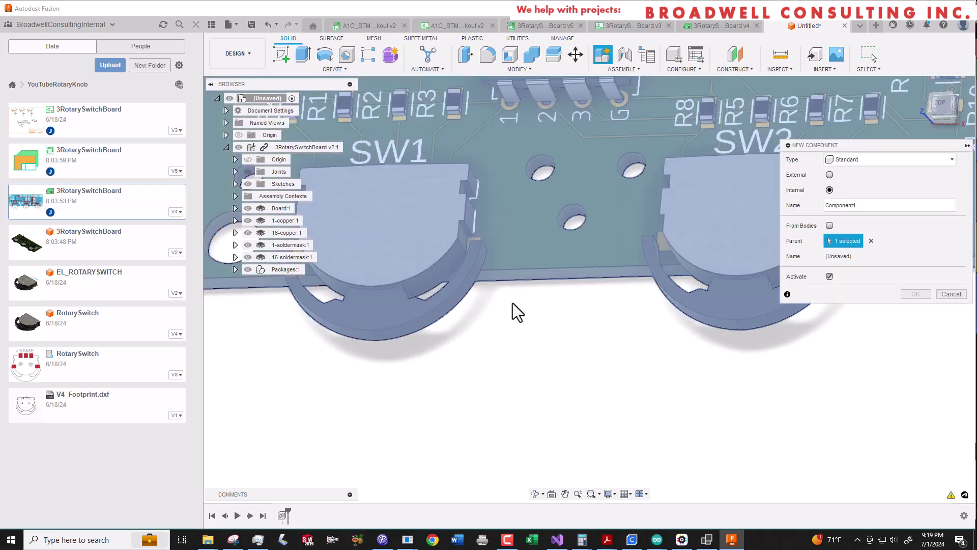
{"action": "double_click", "coordinate": [866, 206]}
{"action": "type", "text": "Cas"}
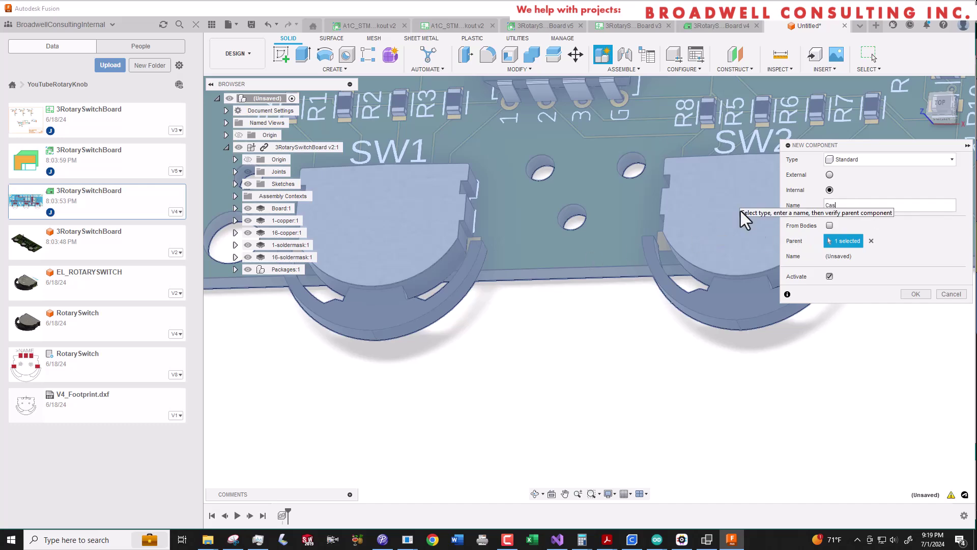
{"action": "type", "text": "e"}
{"action": "key", "text": "Return"}
Start a new sketch in the Case component on the plane parallel to the circuit board.
{"action": "left_click", "coordinate": [281, 54]}
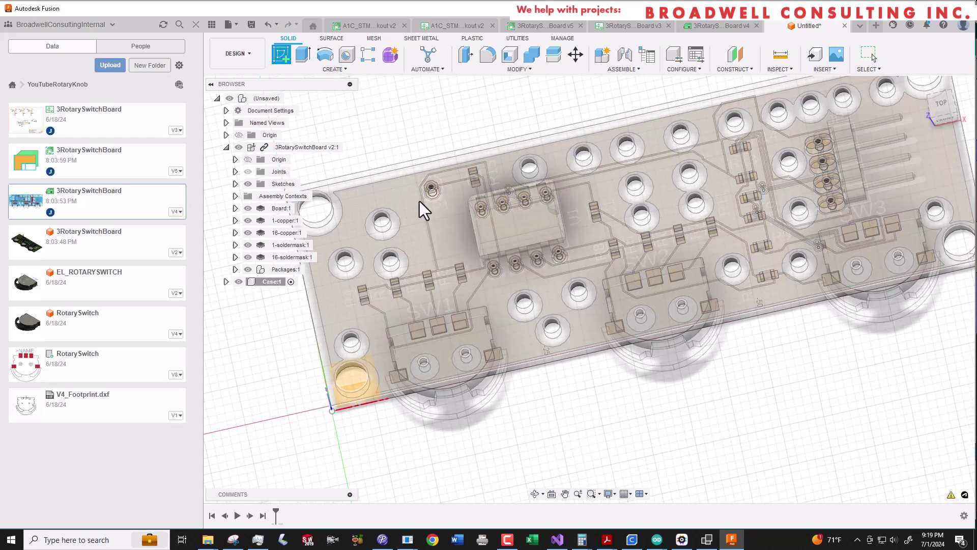
{"action": "left_click", "coordinate": [428, 229]}
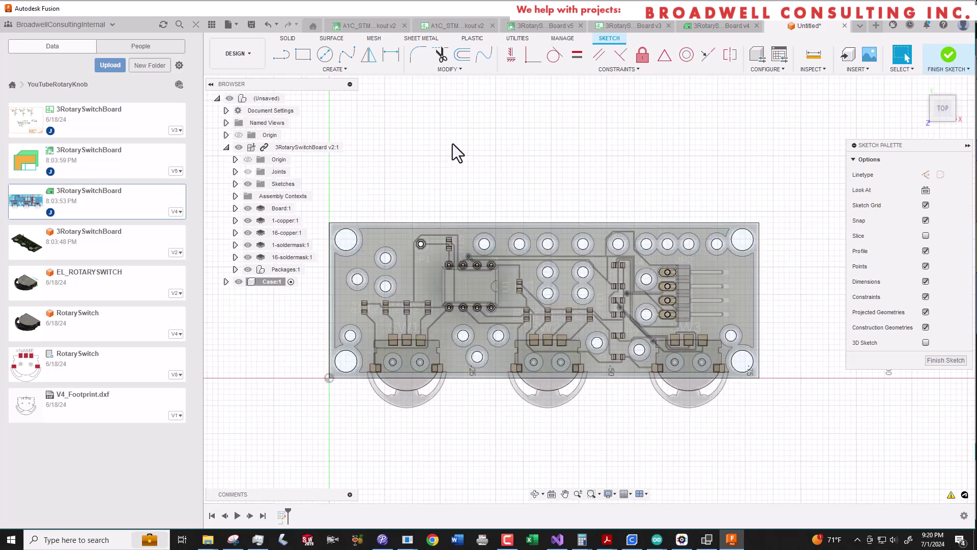
Project the four outer edges of the circuit board into the sketch.
{"action": "key", "text": "p"}
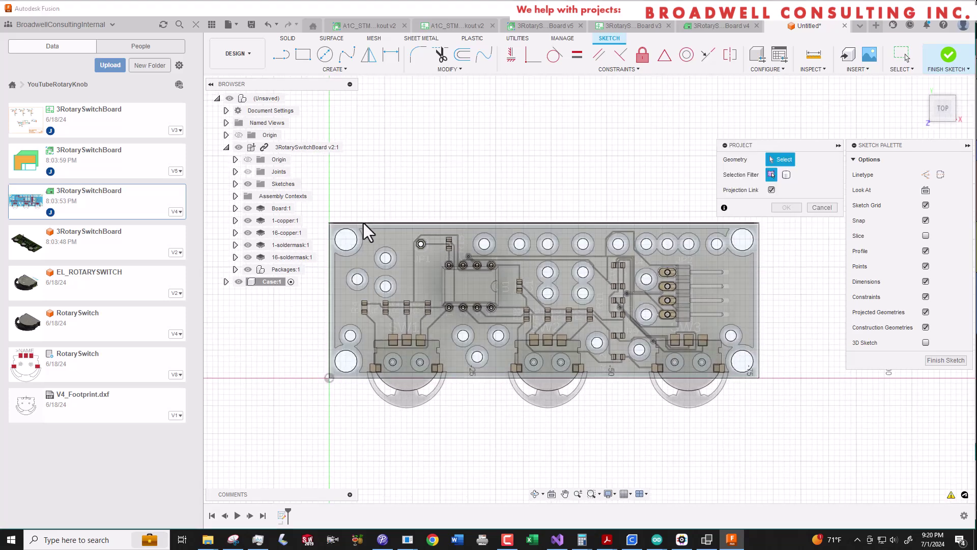
{"action": "left_click", "coordinate": [363, 223]}
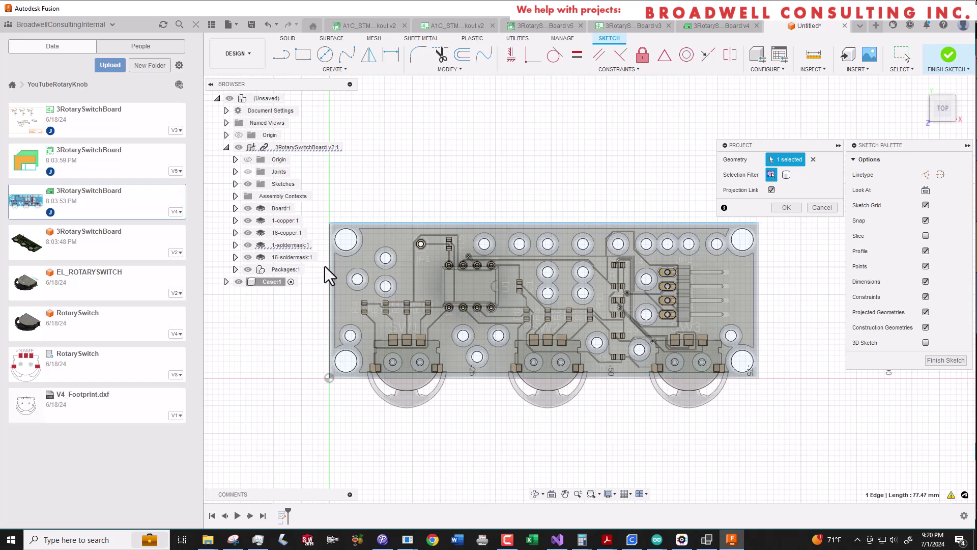
{"action": "left_click", "coordinate": [329, 268]}
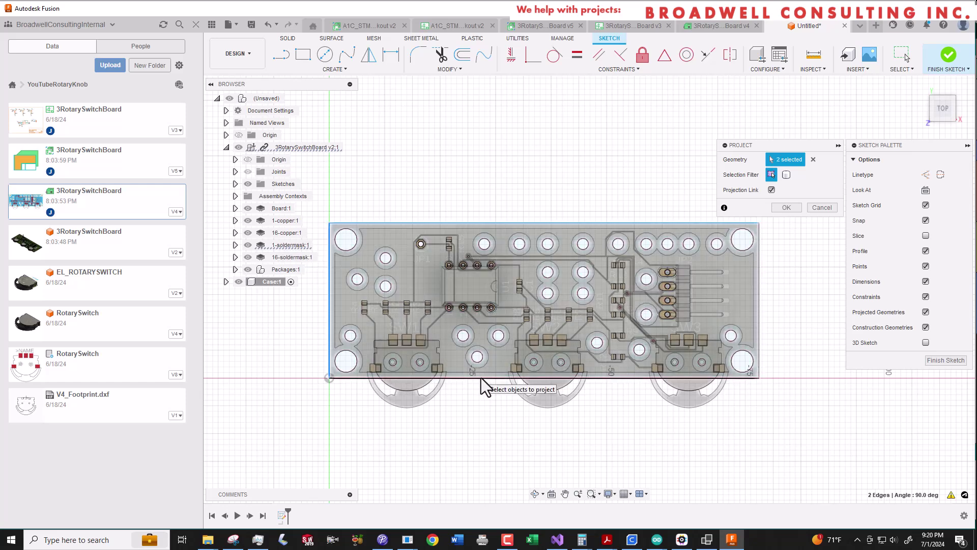
{"action": "left_click", "coordinate": [481, 378]}
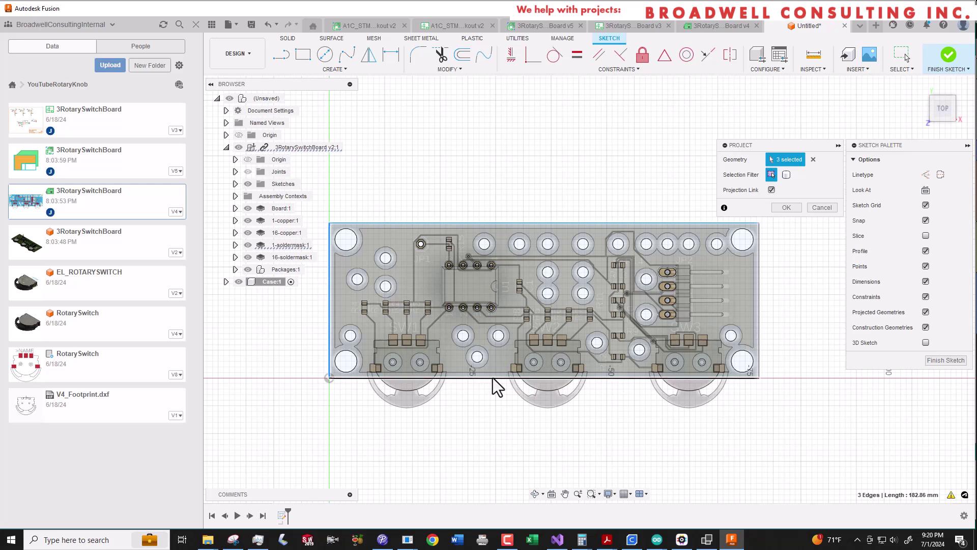
{"action": "left_click", "coordinate": [761, 283]}
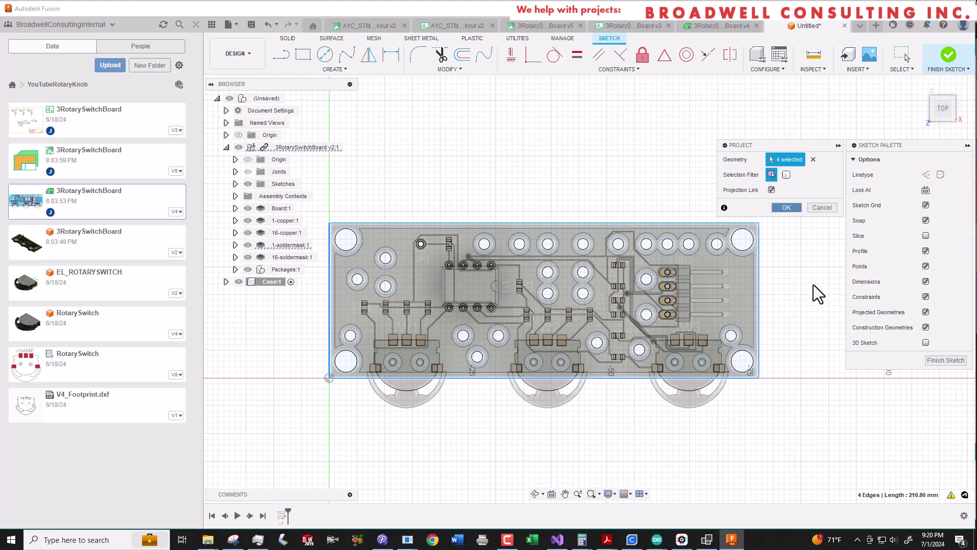
{"action": "key", "text": "Return"}
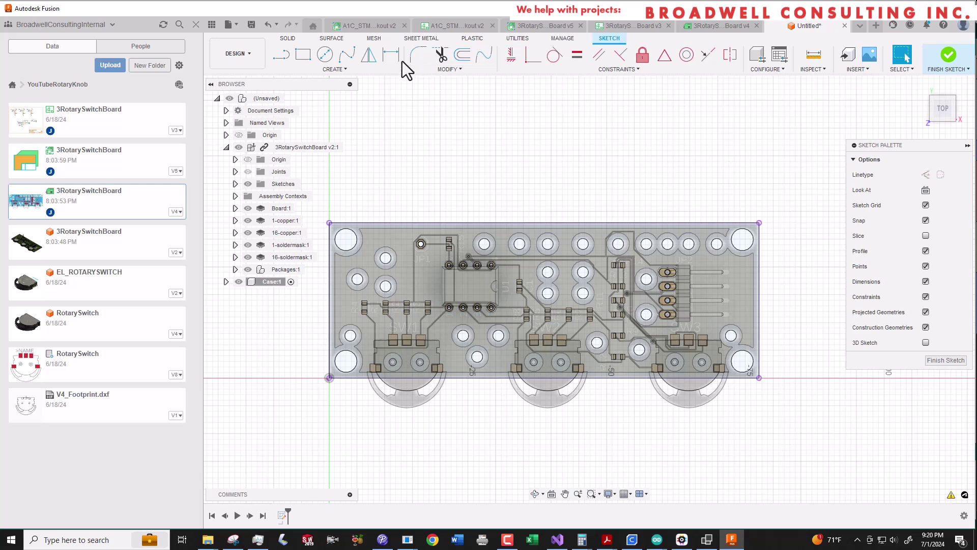
Offset the projected board outline outward by 0.5 mm as a chain.
{"action": "left_click", "coordinate": [462, 54]}
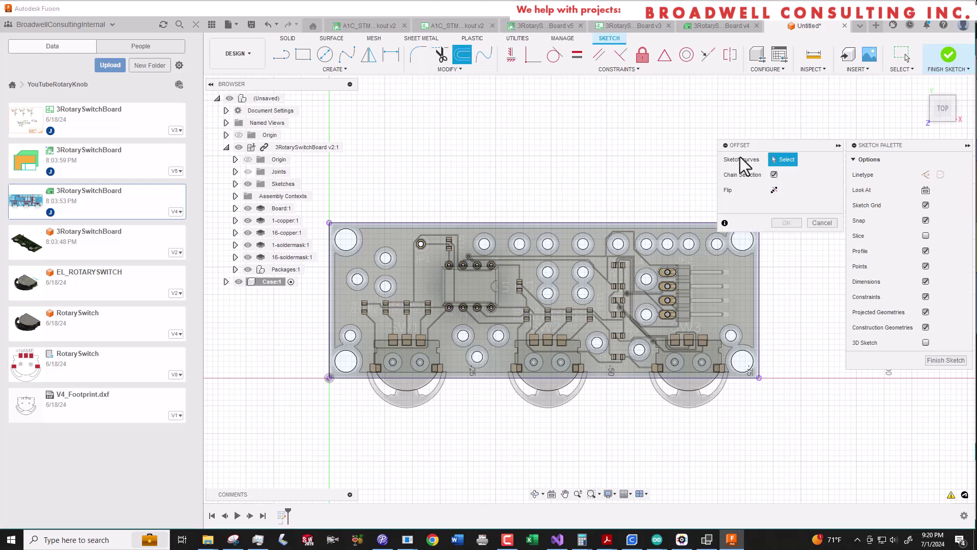
{"action": "left_click", "coordinate": [597, 224]}
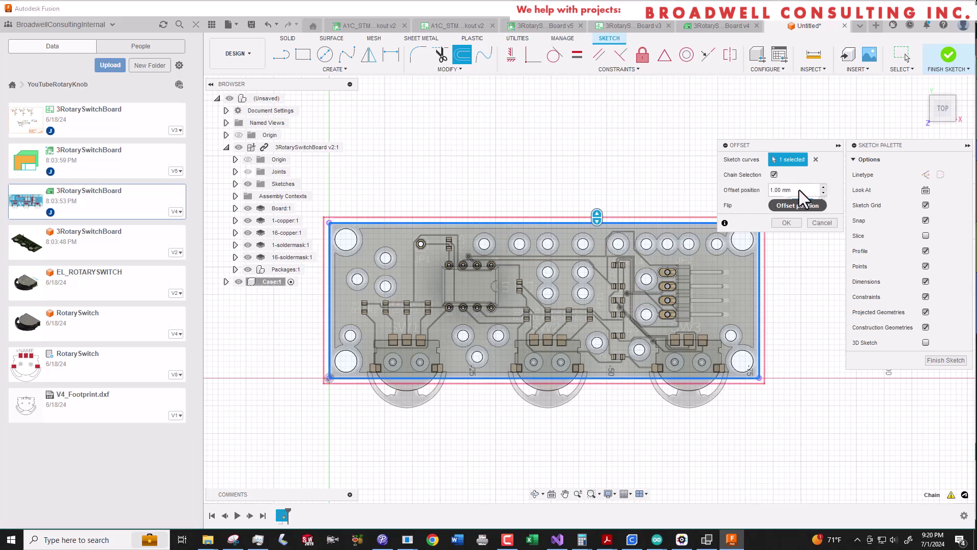
{"action": "type", "text": ".5"}
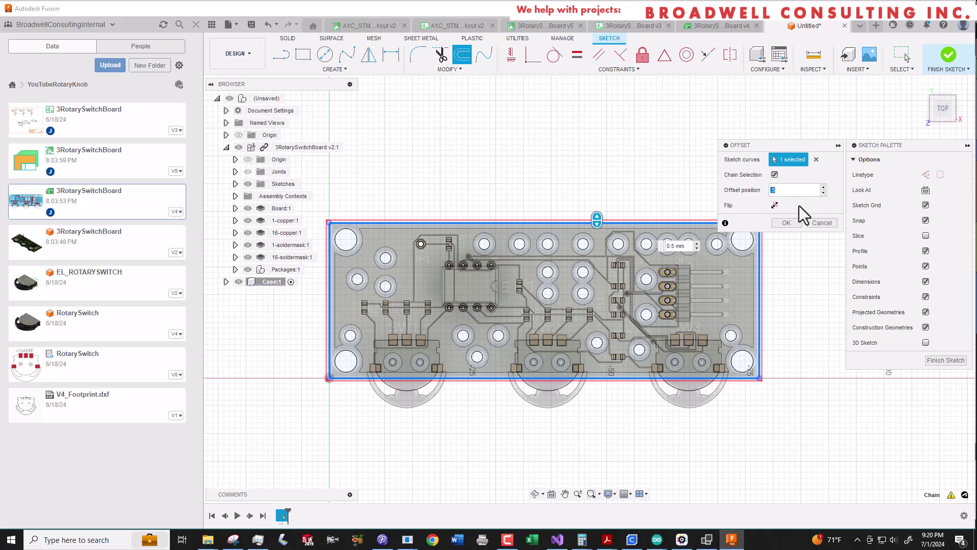
{"action": "left_click", "coordinate": [792, 224]}
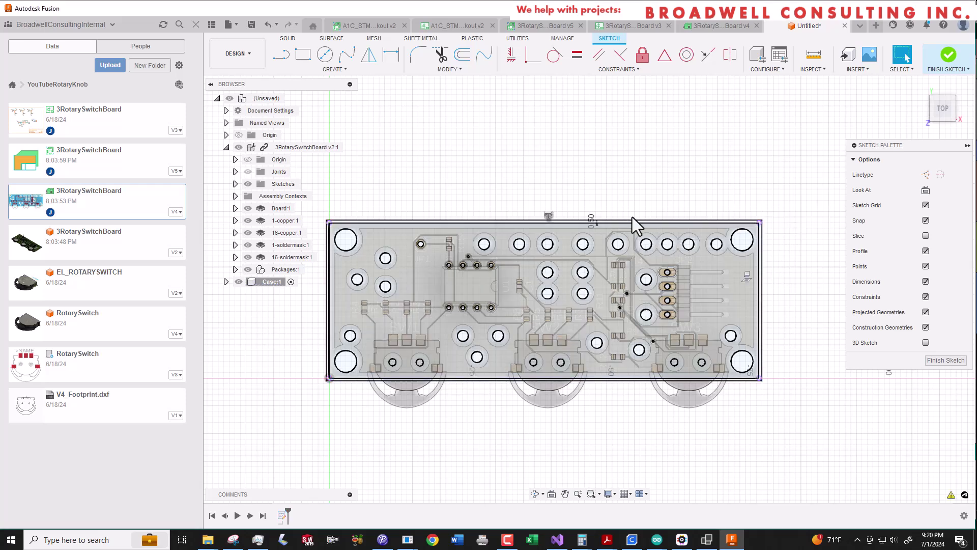
Set the outline's offset dimension to 0.7 mm and finish the sketch.
{"action": "scroll", "coordinate": [549, 120], "scroll_direction": "up", "scroll_amount": 4}
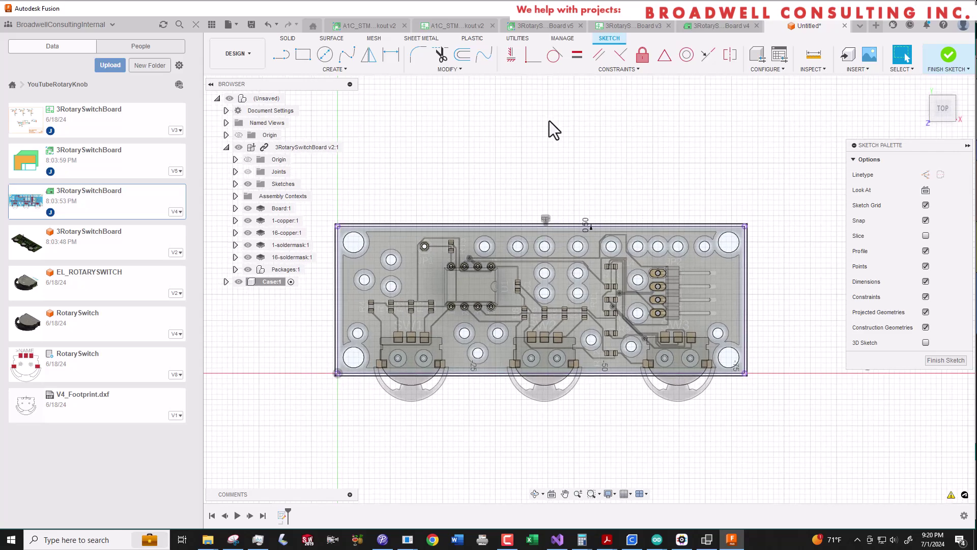
{"action": "scroll", "coordinate": [550, 121], "scroll_direction": "up", "scroll_amount": 3}
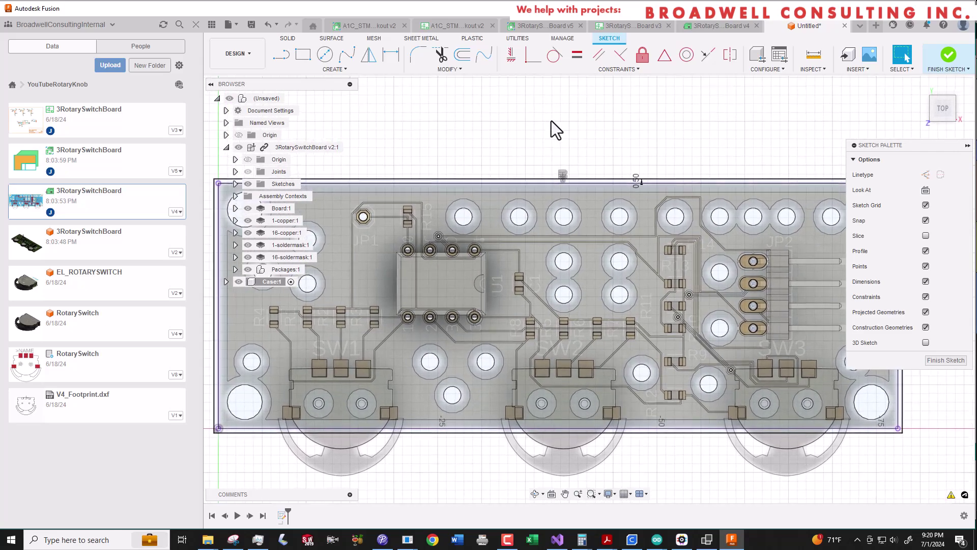
{"action": "scroll", "coordinate": [651, 224], "scroll_direction": "up", "scroll_amount": 3}
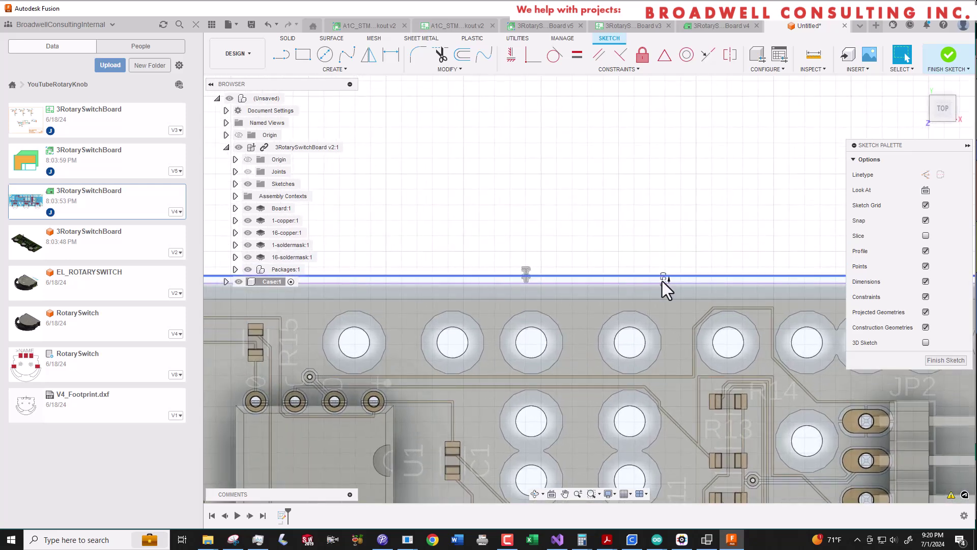
{"action": "double_click", "coordinate": [667, 278]}
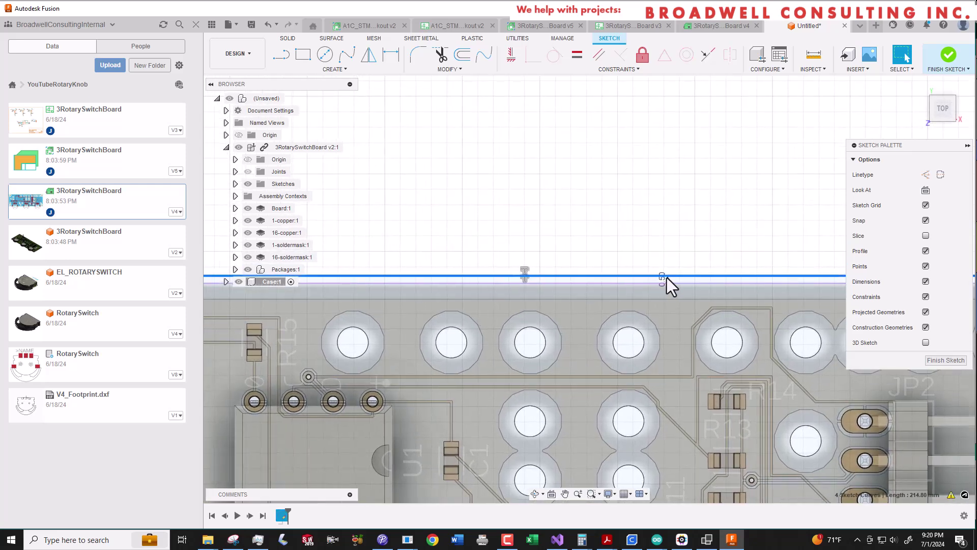
{"action": "double_click", "coordinate": [665, 283]}
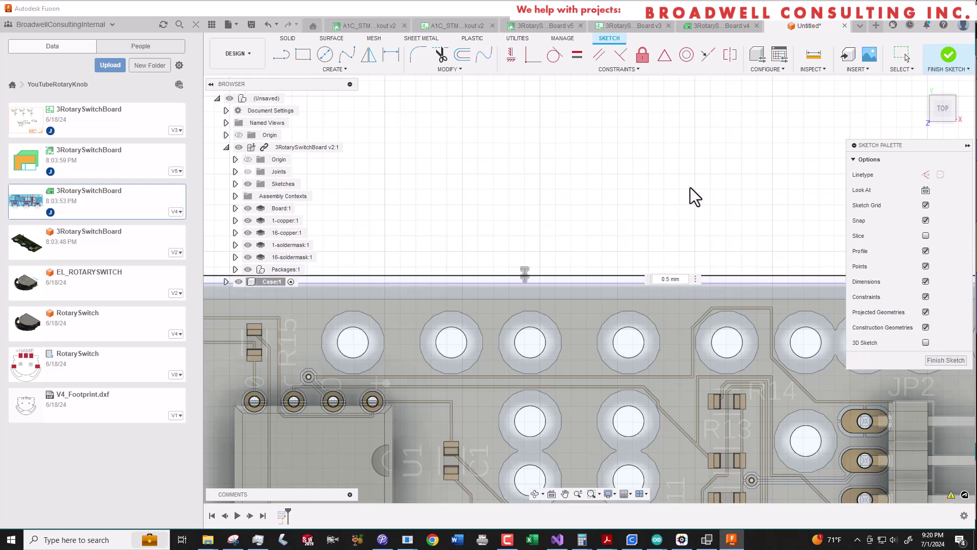
{"action": "type", "text": "0.7"}
{"action": "key", "text": "Return"}
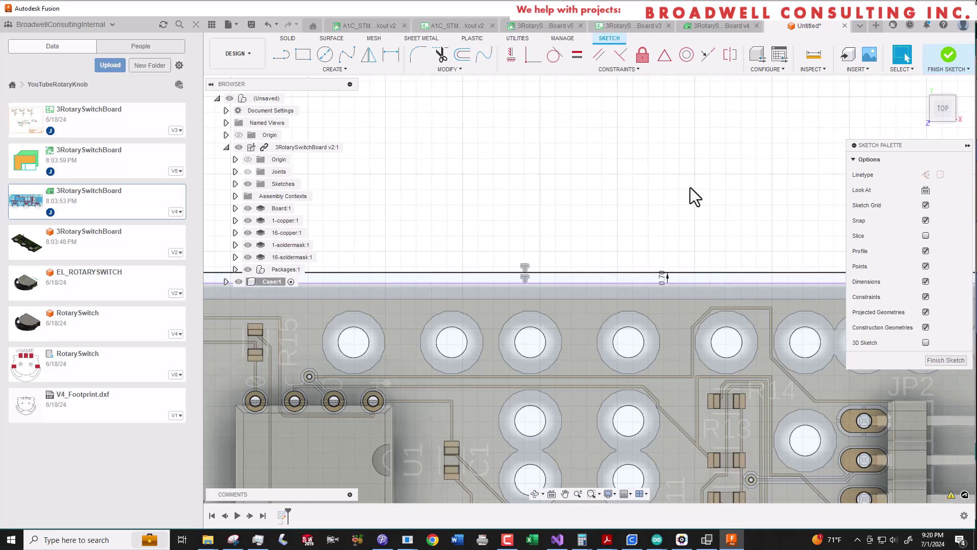
{"action": "scroll", "coordinate": [690, 187], "scroll_direction": "down", "scroll_amount": 5}
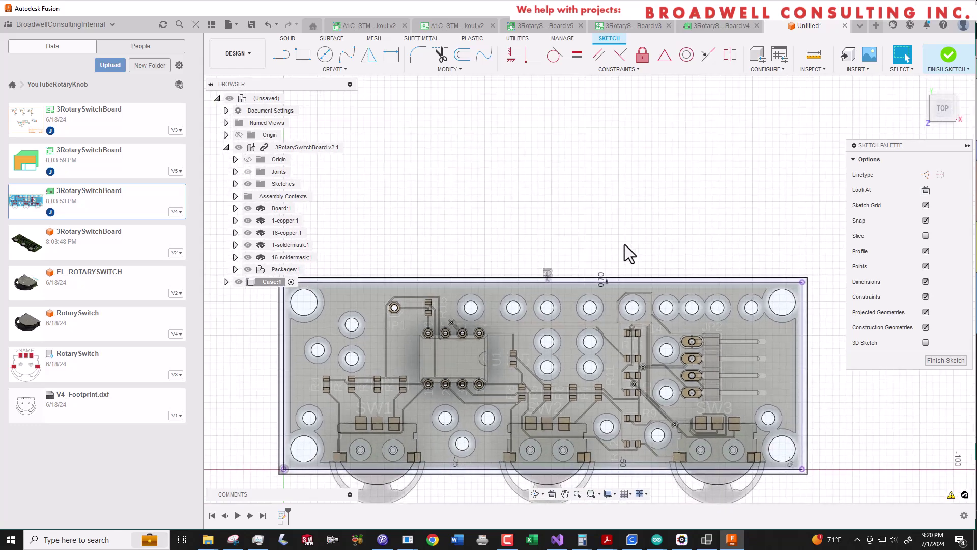
{"action": "scroll", "coordinate": [604, 286], "scroll_direction": "up", "scroll_amount": 2}
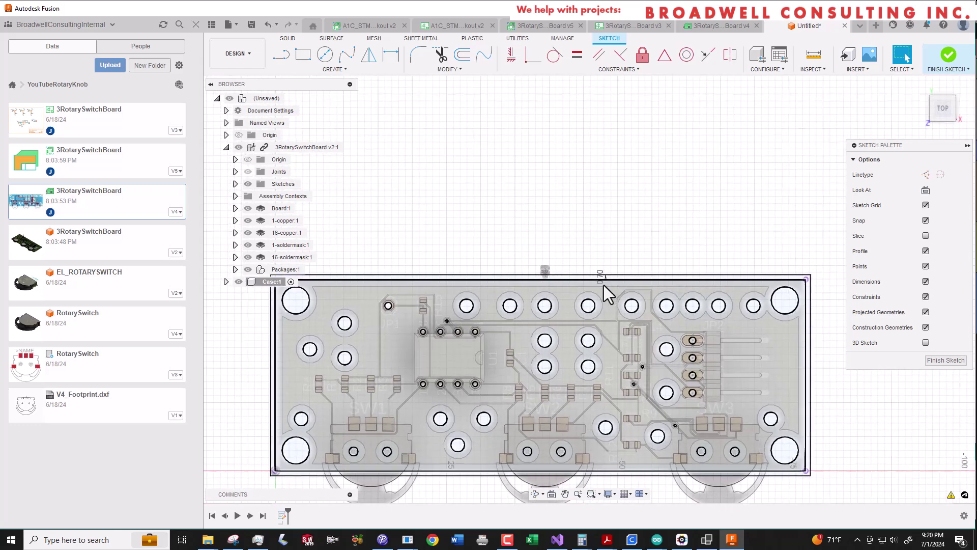
{"action": "scroll", "coordinate": [604, 285], "scroll_direction": "down", "scroll_amount": 2}
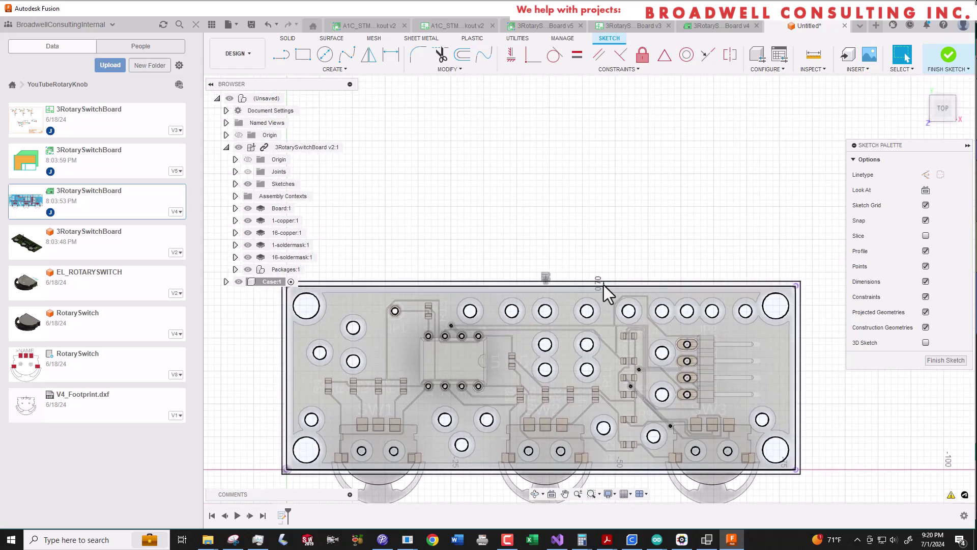
{"action": "left_click", "coordinate": [604, 285]}
{"action": "left_click", "coordinate": [942, 57]}
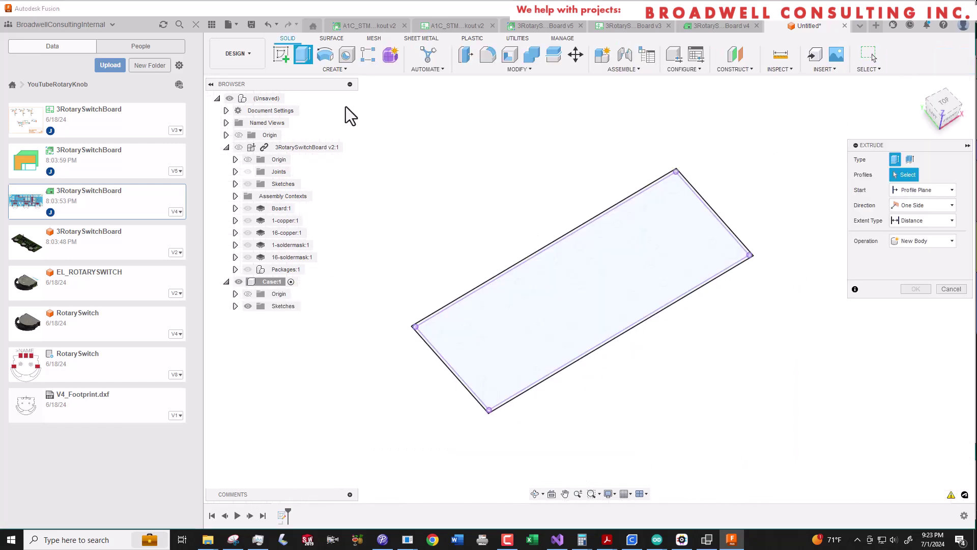
Select all the sketch's profiles for Extrude, show the 3RotarySwitchBoard component and start the extrusion from the outer face of DIP package U1.
{"action": "mouse_move", "coordinate": [347, 106]}
{"action": "left_mouse_down"}
{"action": "mouse_move", "coordinate": [696, 380]}
{"action": "mouse_move", "coordinate": [809, 434]}
{"action": "mouse_move", "coordinate": [831, 456]}
{"action": "left_mouse_up"}
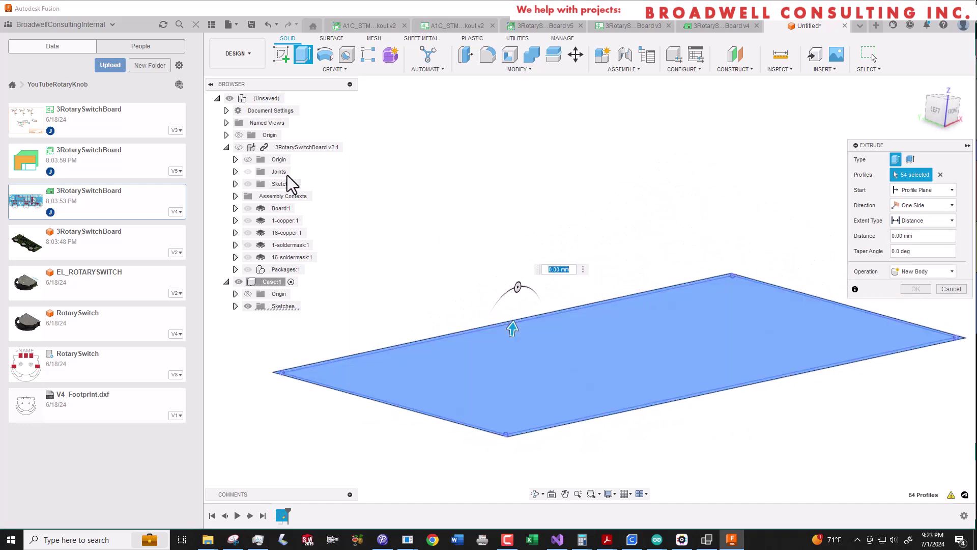
{"action": "left_click", "coordinate": [237, 146]}
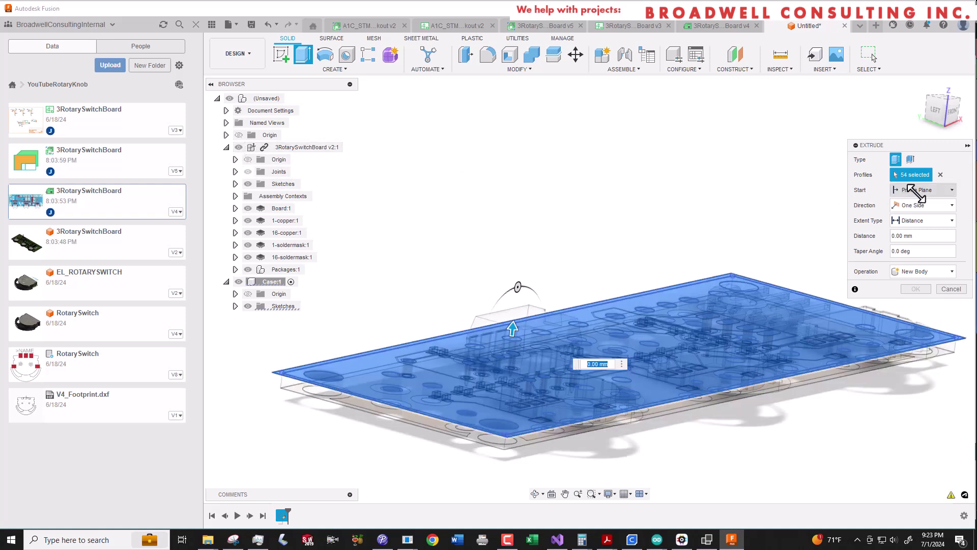
{"action": "left_click", "coordinate": [916, 191]}
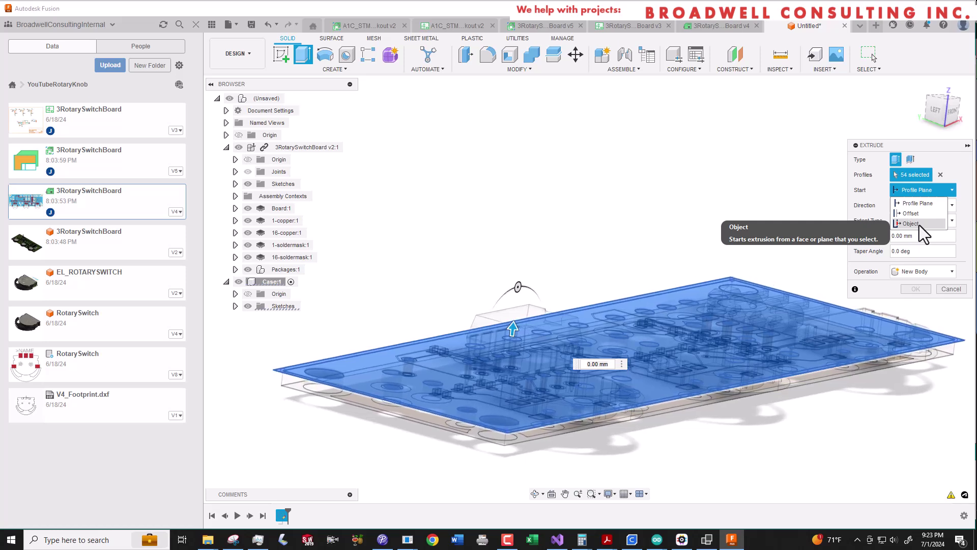
{"action": "left_click", "coordinate": [919, 225]}
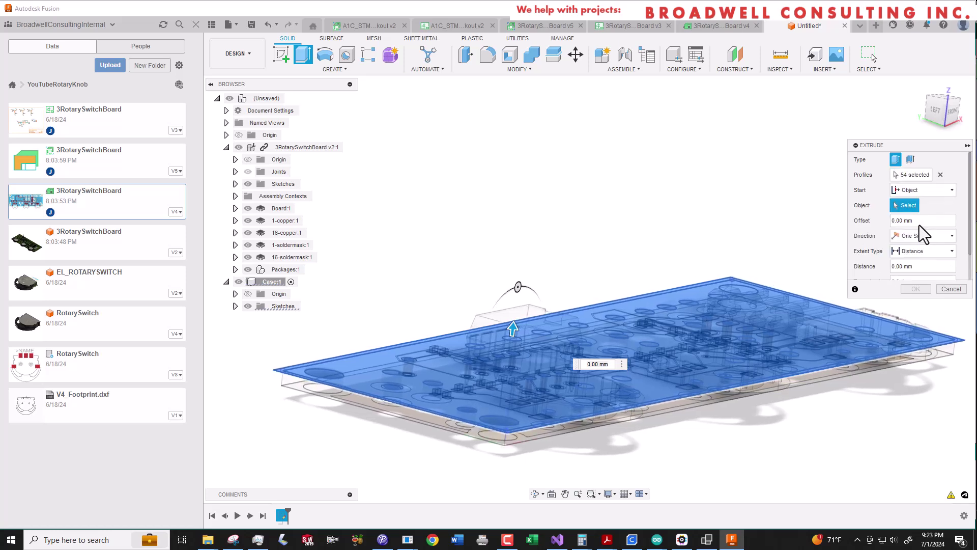
{"action": "left_click", "coordinate": [504, 322]}
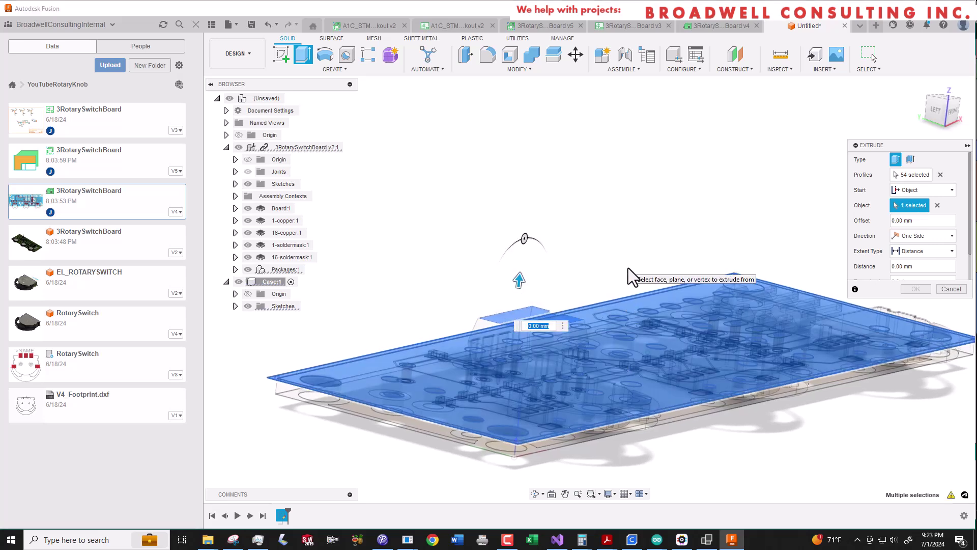
Extrude the profiles 1.5 mm as a new body, with a 0.5 mm start offset from the package face.
{"action": "type", "text": "0.5"}
{"action": "key", "text": "Tab"}
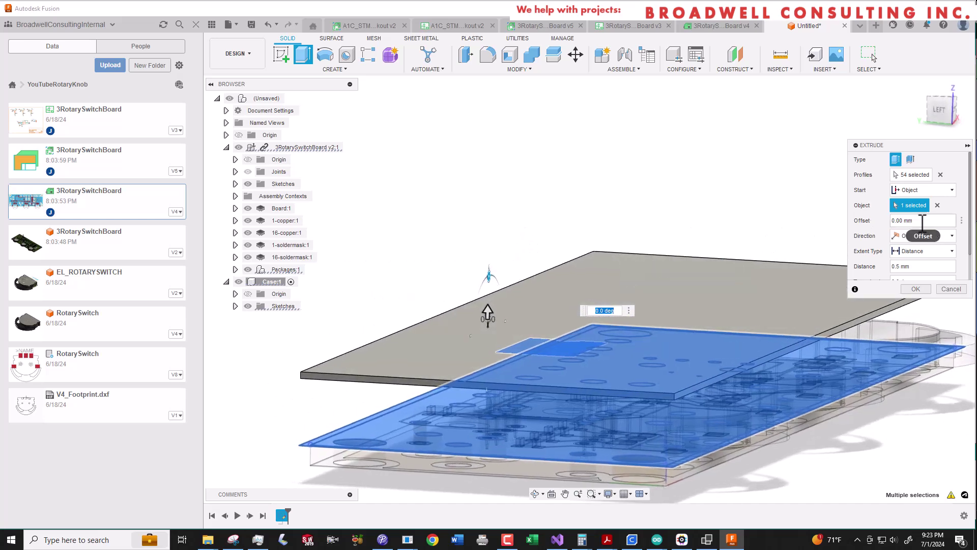
{"action": "type", "text": ".5"}
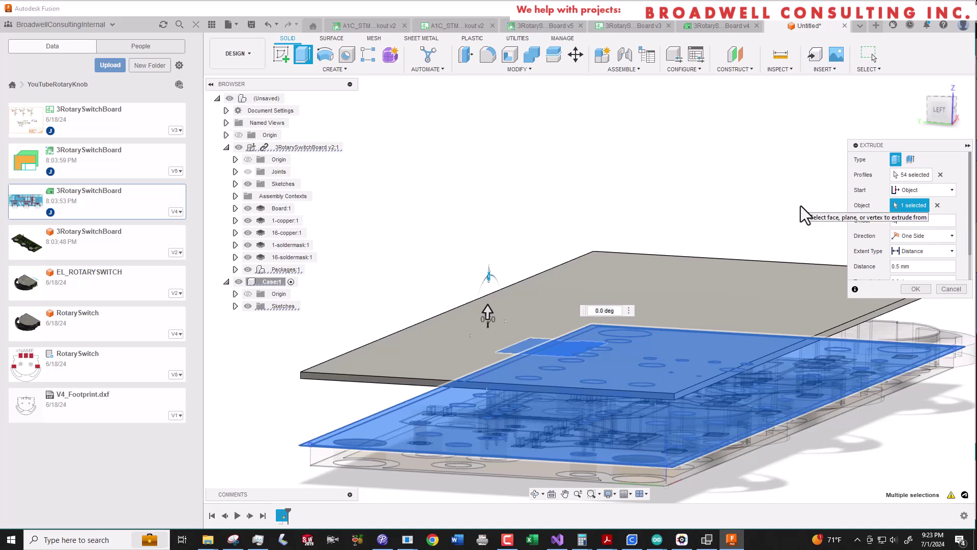
{"action": "key", "text": "Tab"}
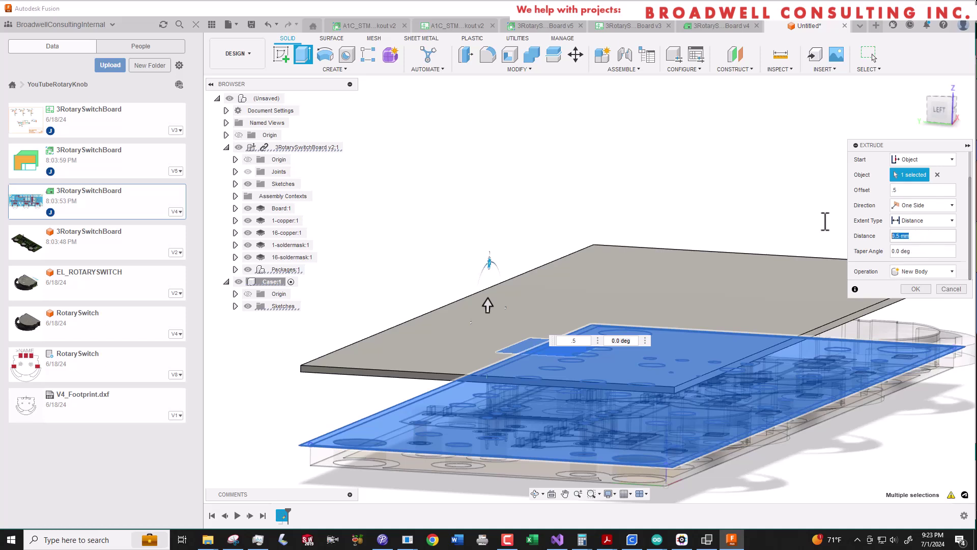
{"action": "type", "text": "1."}
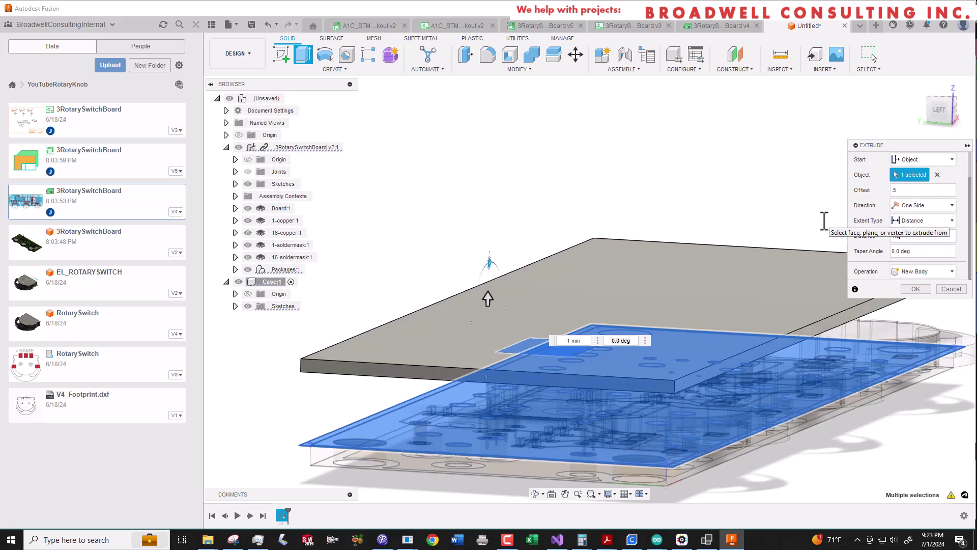
{"action": "type", "text": "5"}
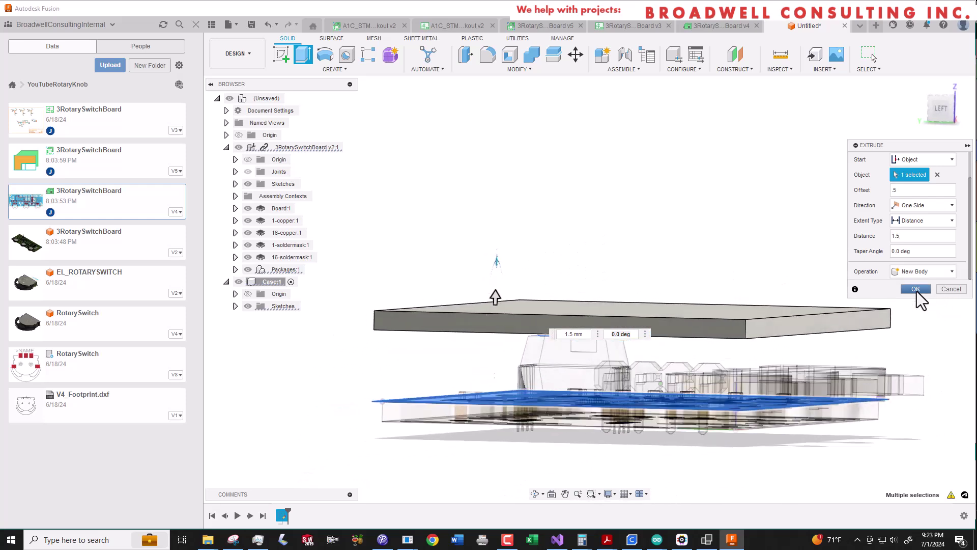
{"action": "left_click", "coordinate": [916, 289]}
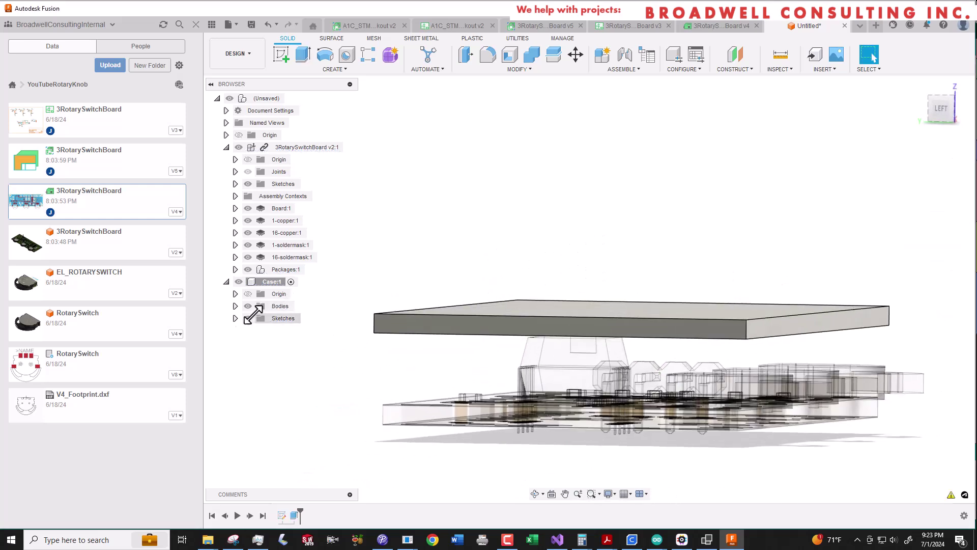
Rename the new plate body in the Case component as Bottom.
{"action": "left_click", "coordinate": [235, 306]}
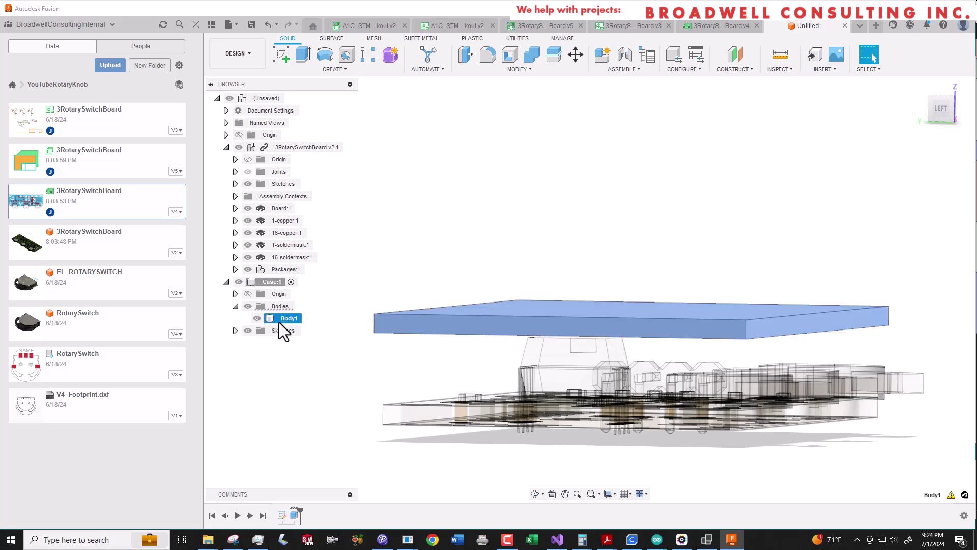
{"action": "left_click", "coordinate": [279, 323]}
{"action": "left_click", "coordinate": [290, 321]}
{"action": "type", "text": "Bo"}
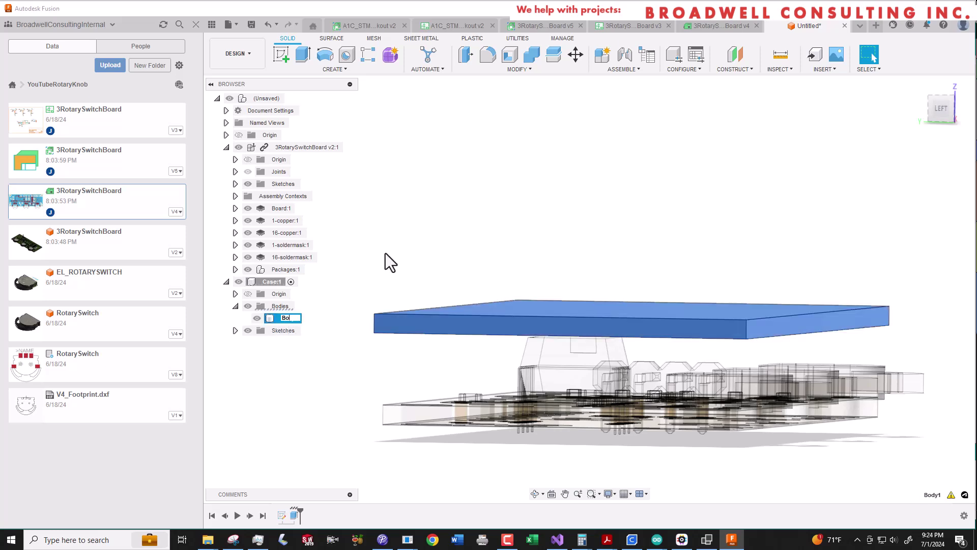
{"action": "type", "text": "ttom"}
{"action": "key", "text": "Return"}
Start extruding the Bottom plate's inner face, using the flat tip of a component pin protruding through the board as the start object.
{"action": "middle_click_drag", "start_coordinate": [386, 253], "coordinate": [336, 188], "text": "shift"}
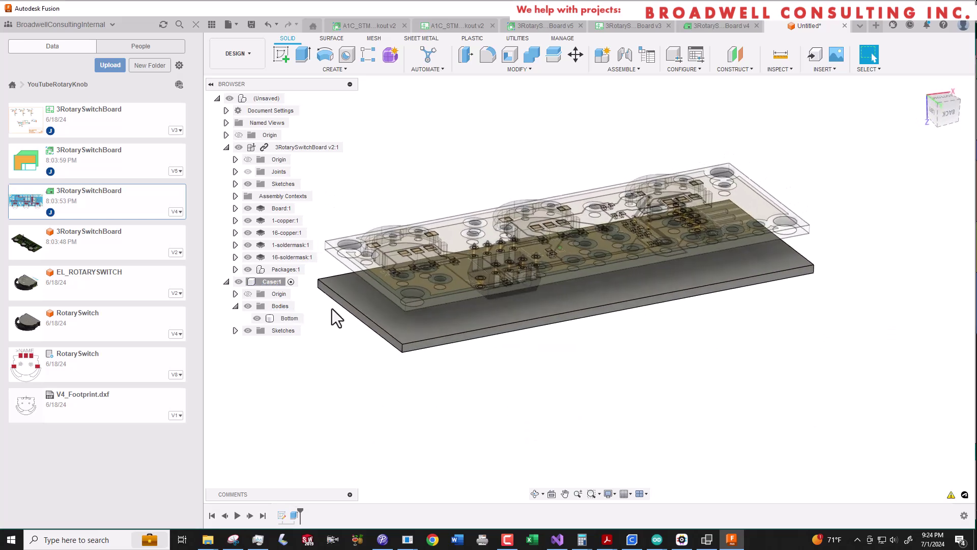
{"action": "key", "text": "e"}
{"action": "left_click", "coordinate": [372, 302]}
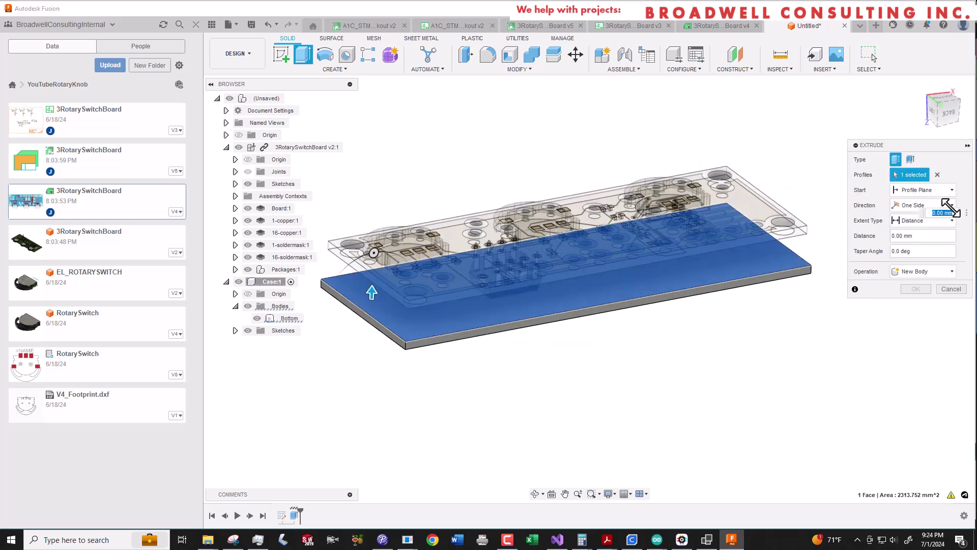
{"action": "left_click", "coordinate": [924, 189]}
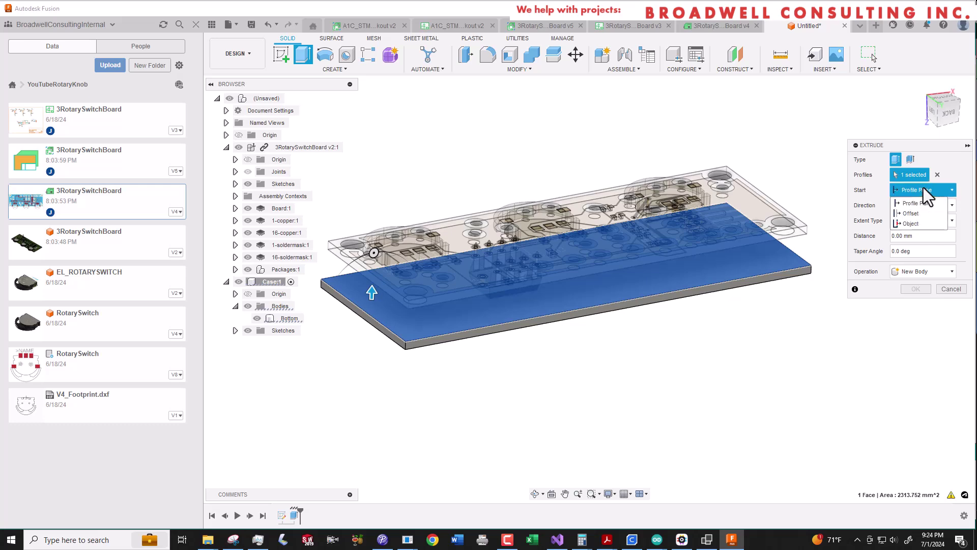
{"action": "left_click", "coordinate": [918, 225]}
{"action": "middle_click_drag", "start_coordinate": [631, 240], "coordinate": [495, 185], "text": "shift"}
{"action": "scroll", "coordinate": [471, 190], "scroll_direction": "up", "scroll_amount": 5}
{"action": "scroll", "coordinate": [540, 138], "scroll_direction": "up", "scroll_amount": 3}
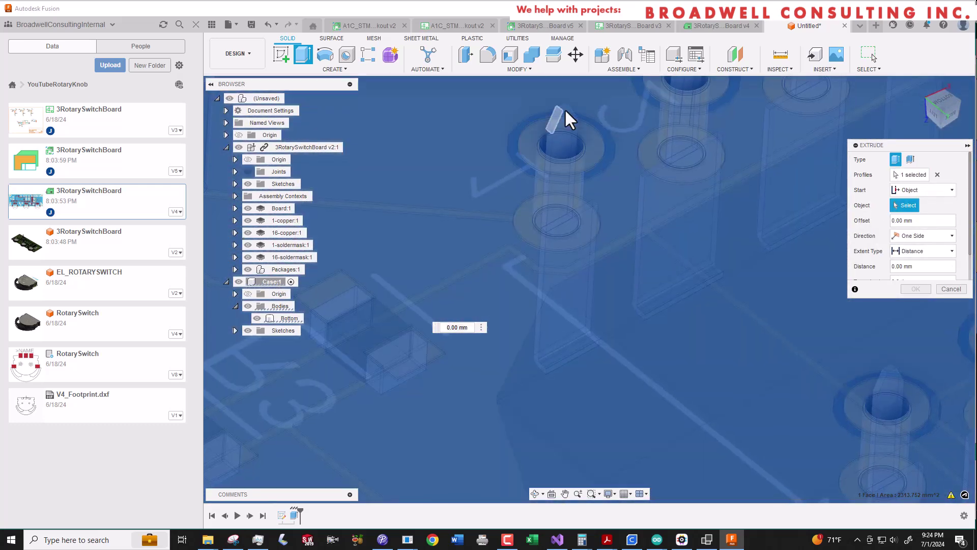
{"action": "scroll", "coordinate": [564, 107], "scroll_direction": "up", "scroll_amount": 5}
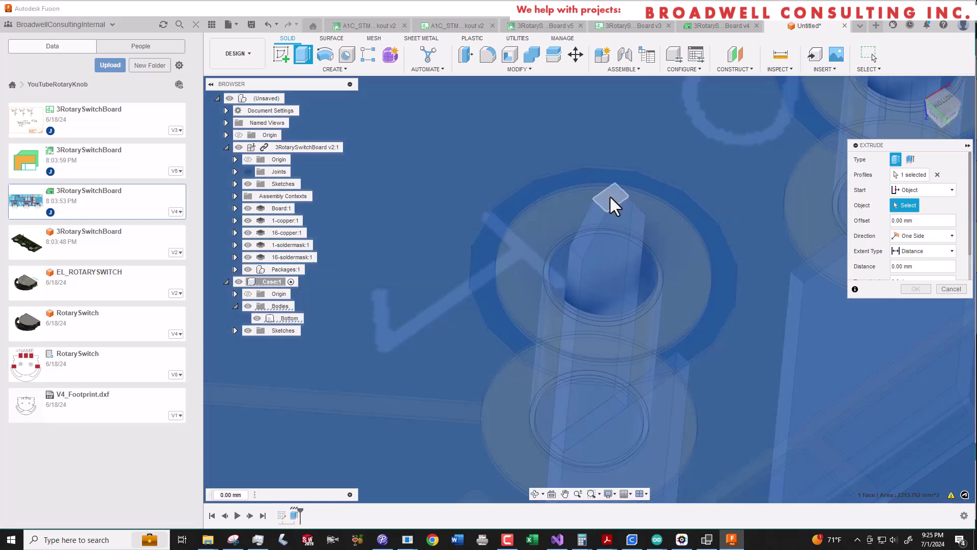
{"action": "left_click", "coordinate": [611, 197]}
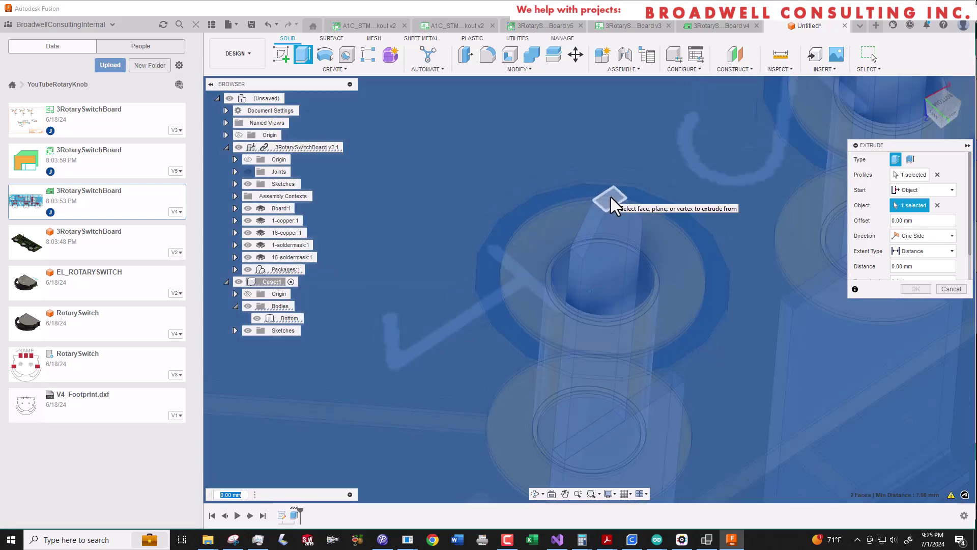
Extrude the plate face 1.5 mm with a 0.5 mm start offset from the pin tip.
{"action": "middle_click_drag", "start_coordinate": [611, 197], "coordinate": [863, 221], "text": "shift"}
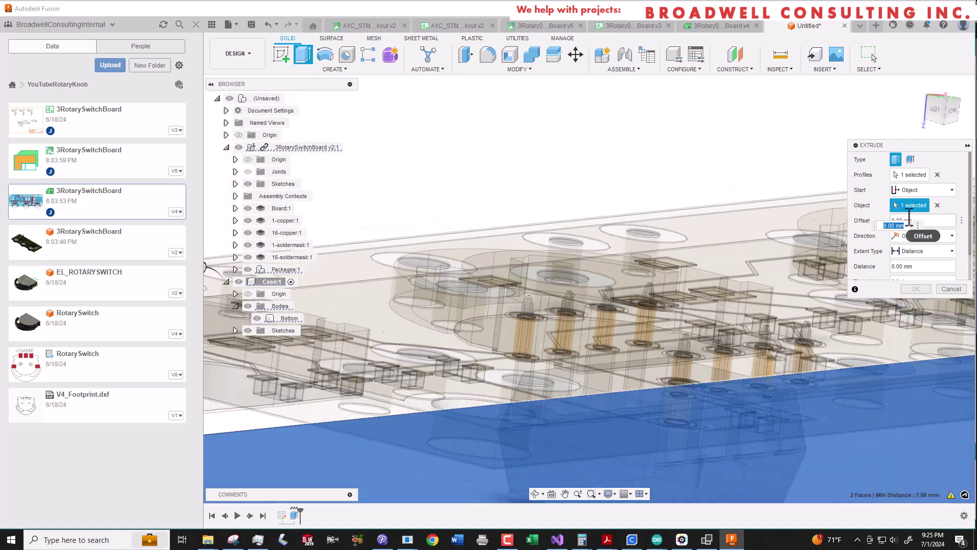
{"action": "type", "text": ".5"}
{"action": "key", "text": "Tab"}
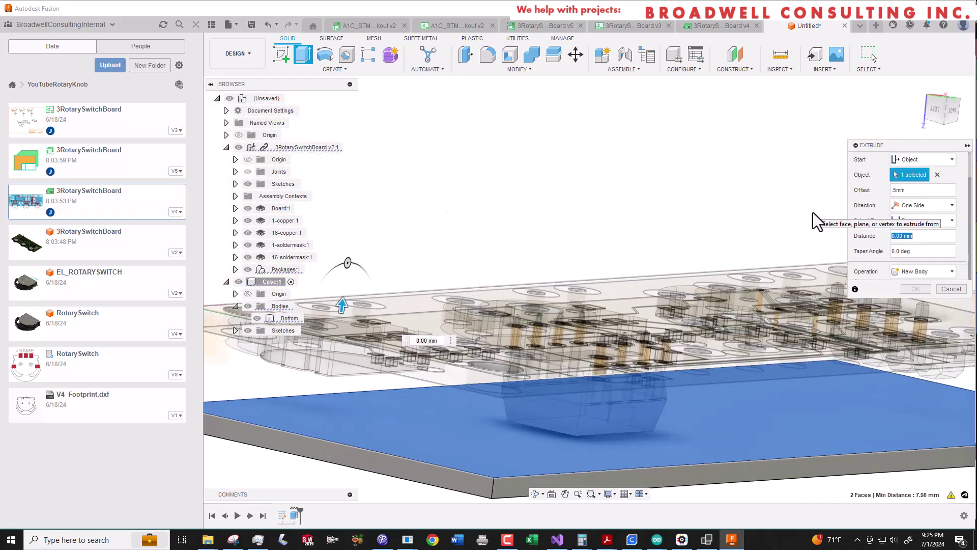
{"action": "type", "text": "1.5"}
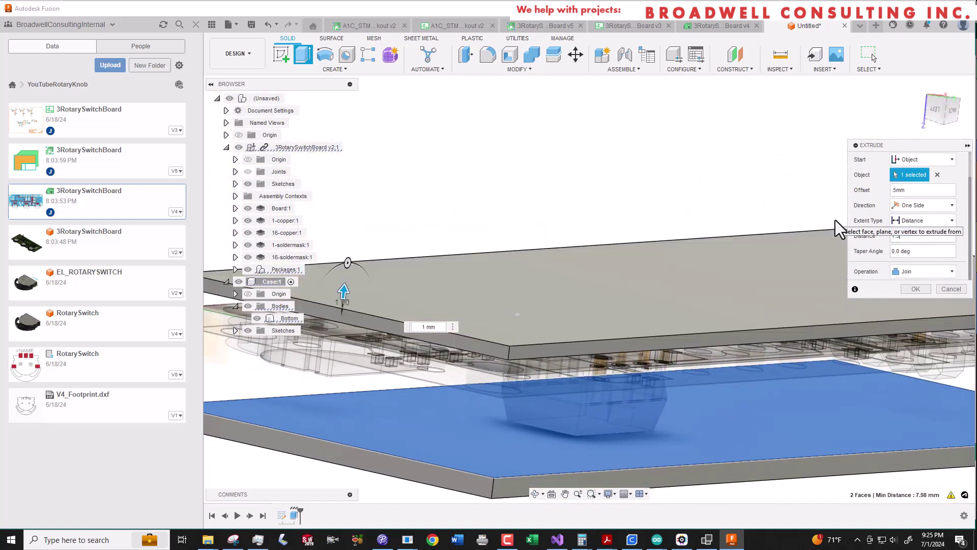
{"action": "left_click", "coordinate": [915, 288]}
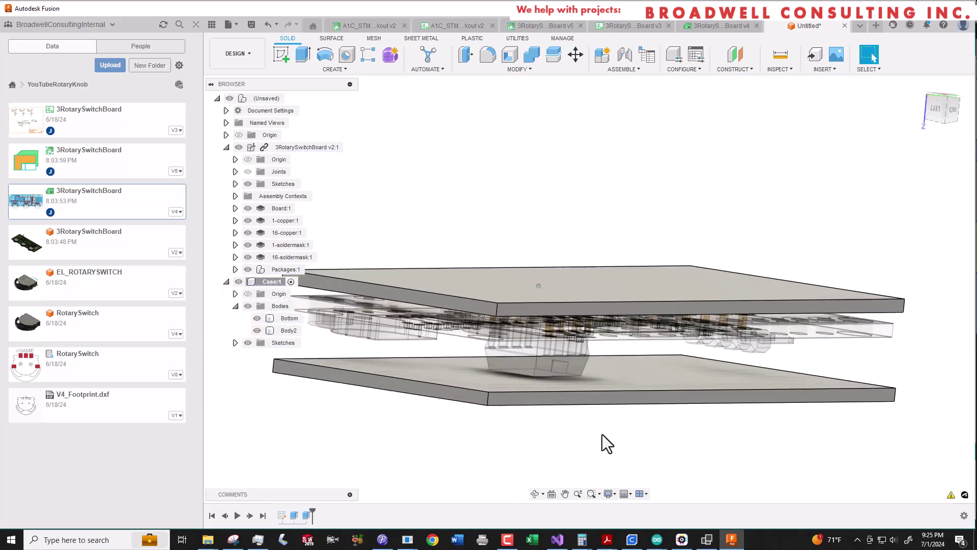
Rename the second plate body in the Case component as Top.
{"action": "left_click", "coordinate": [533, 369]}
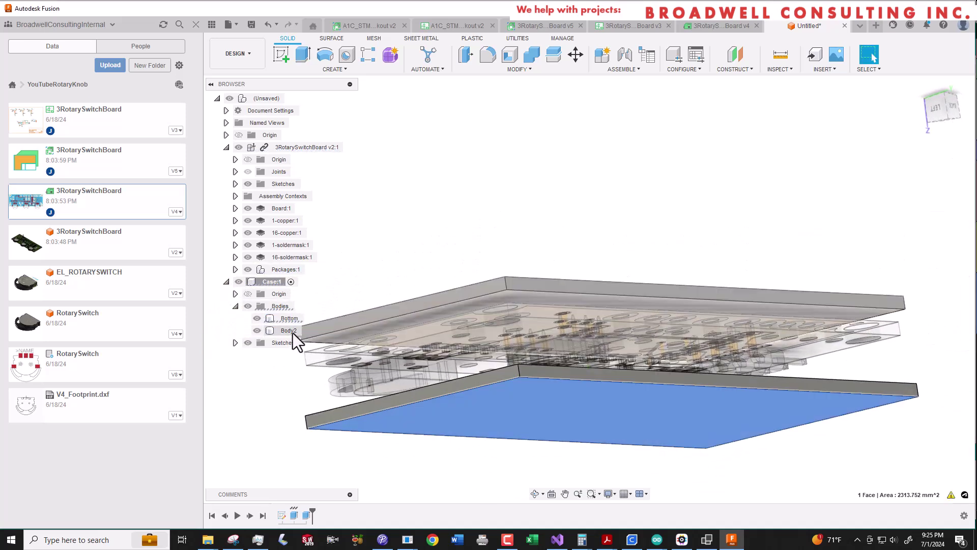
{"action": "left_click", "coordinate": [292, 330]}
{"action": "double_click", "coordinate": [292, 330]}
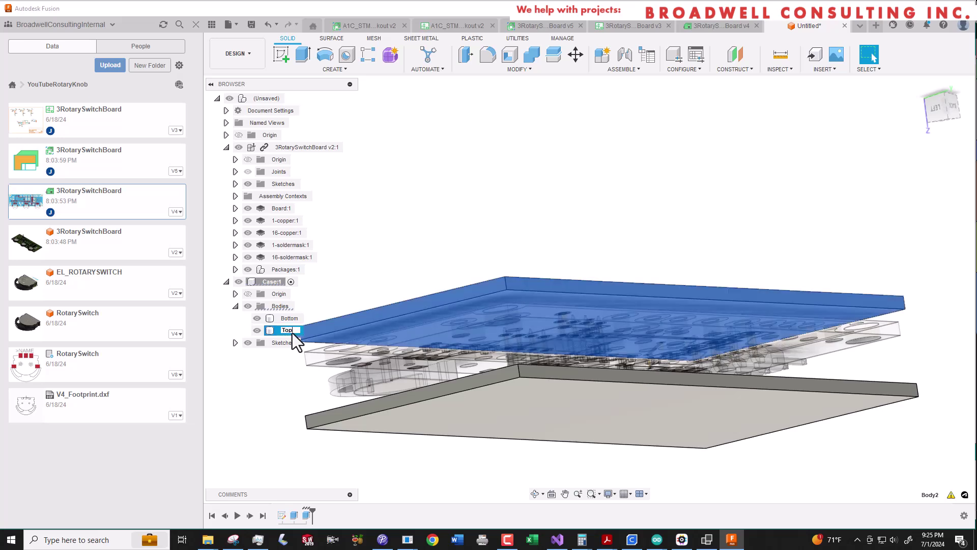
{"action": "type", "text": "Top"}
{"action": "key", "text": "Return"}
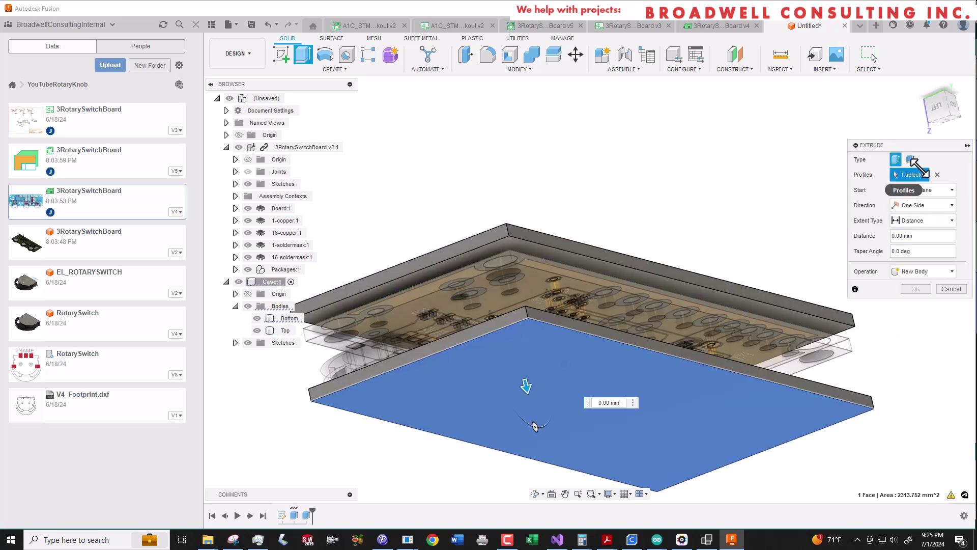
Set up a thin extrude of the Bottom plate's outer face, extending to the outer face of the Top plate.
{"action": "left_click", "coordinate": [910, 160]}
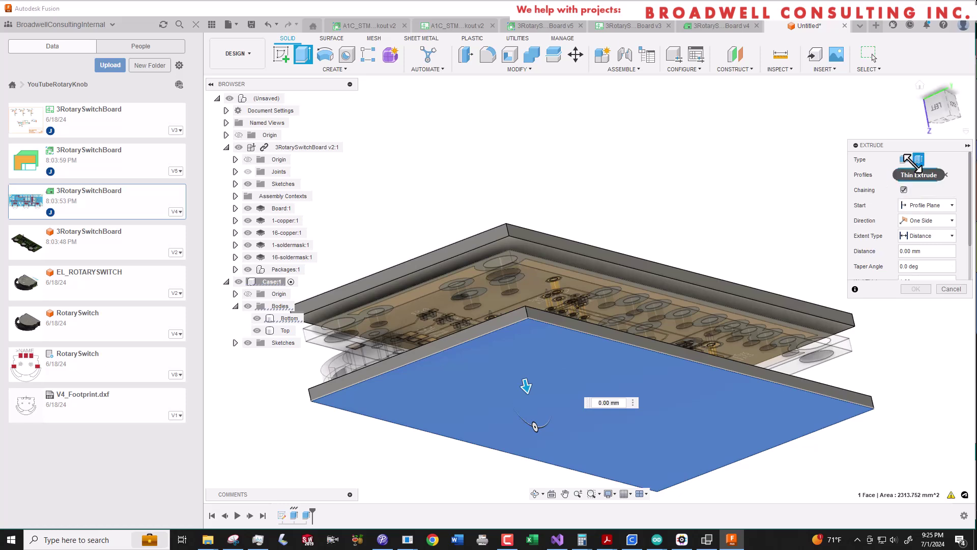
{"action": "left_click", "coordinate": [927, 236]}
{"action": "left_click", "coordinate": [924, 269]}
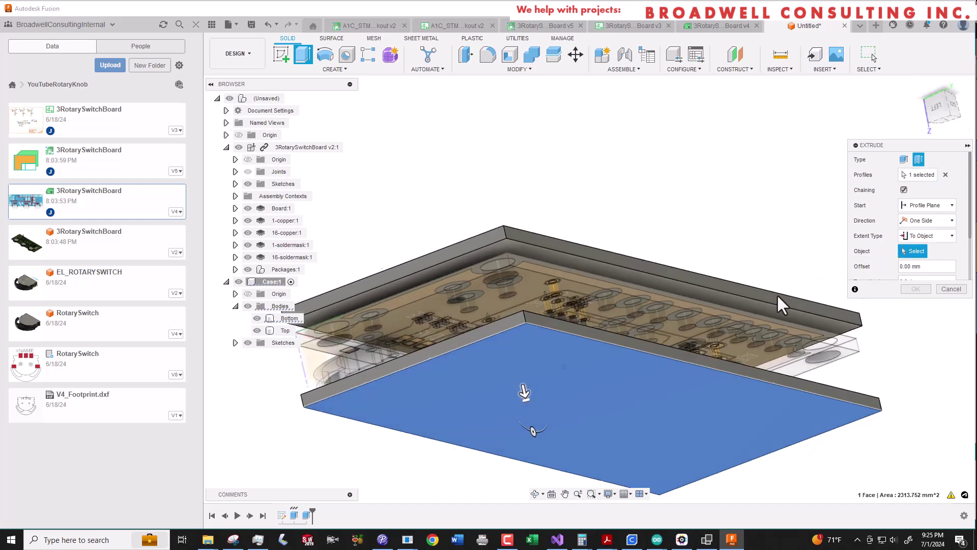
{"action": "middle_click_drag", "start_coordinate": [783, 306], "coordinate": [519, 284], "text": "shift"}
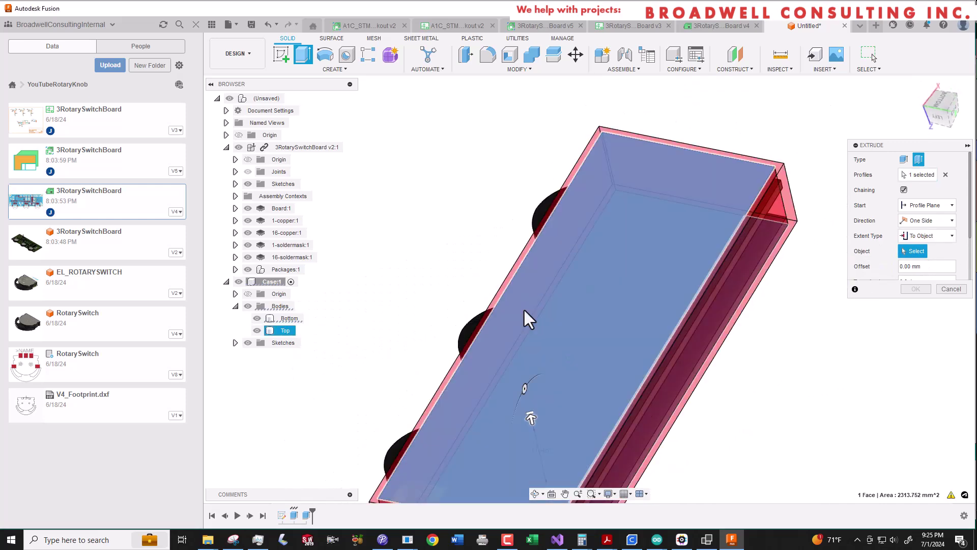
{"action": "left_click", "coordinate": [525, 312]}
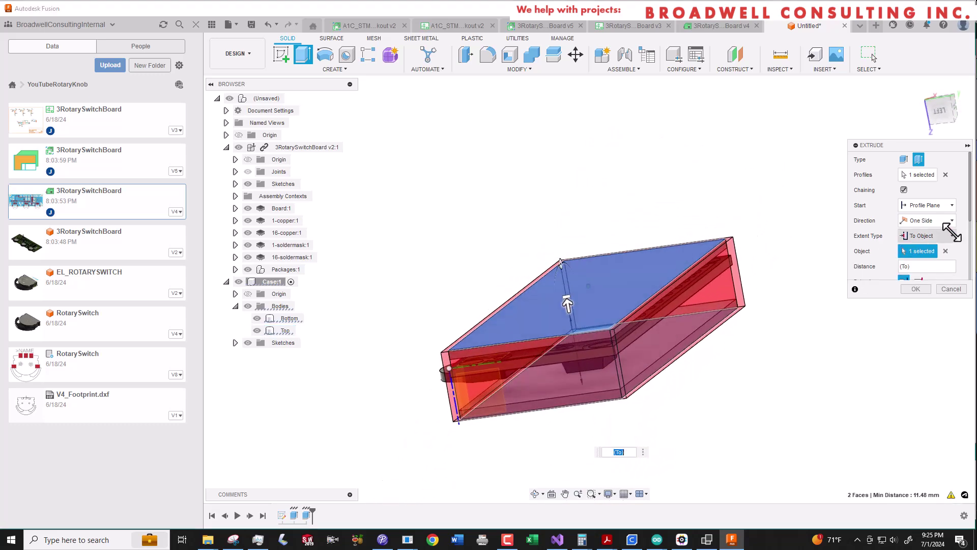
Create the thin extrusion as a new body with a 1.5 mm wall thickness located on Side 2.
{"action": "scroll", "coordinate": [950, 232], "scroll_direction": "down", "scroll_amount": 3}
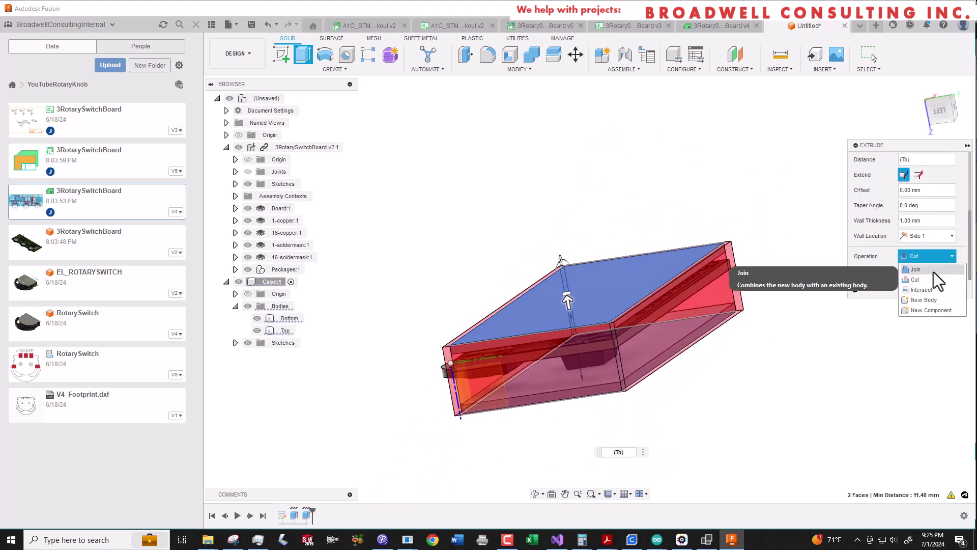
{"action": "left_click", "coordinate": [931, 300]}
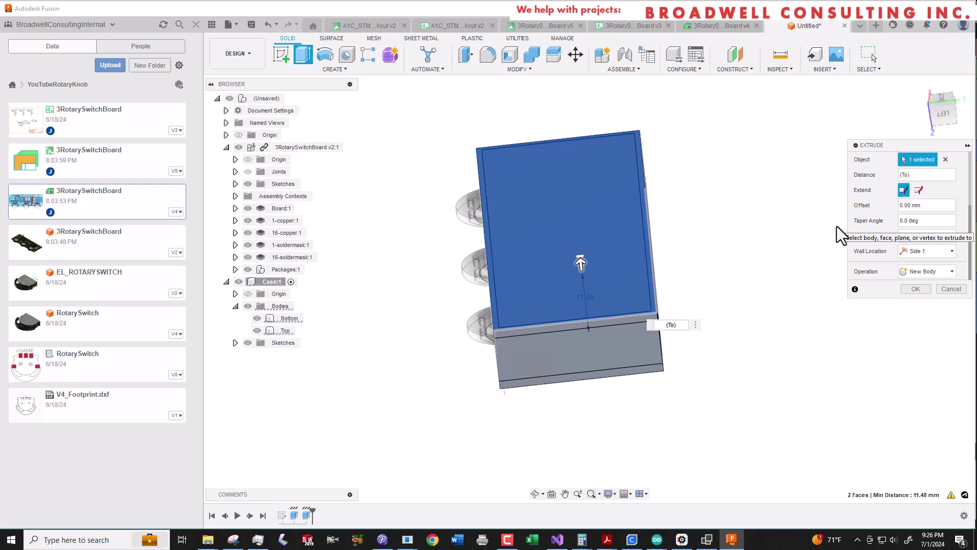
{"action": "key", "text": "Tab"}
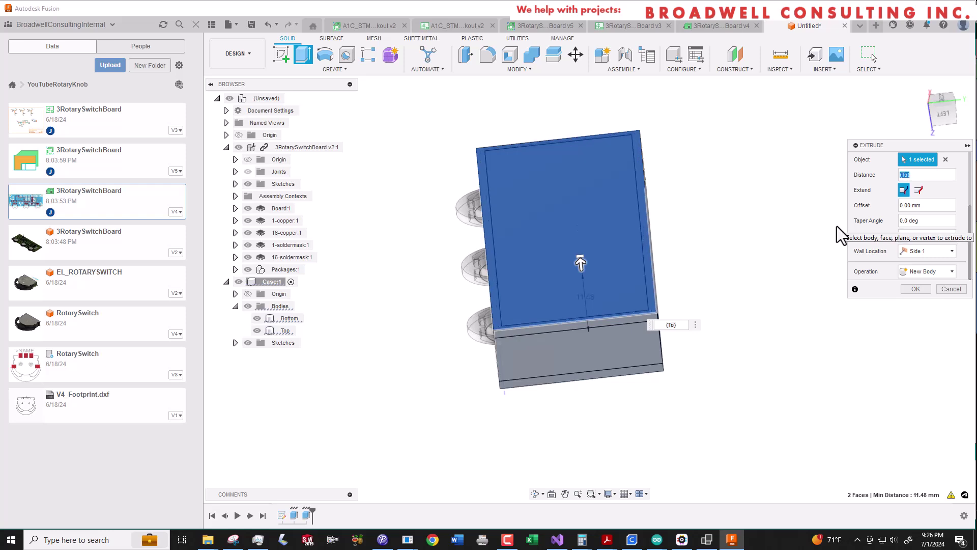
{"action": "left_click", "coordinate": [917, 255]}
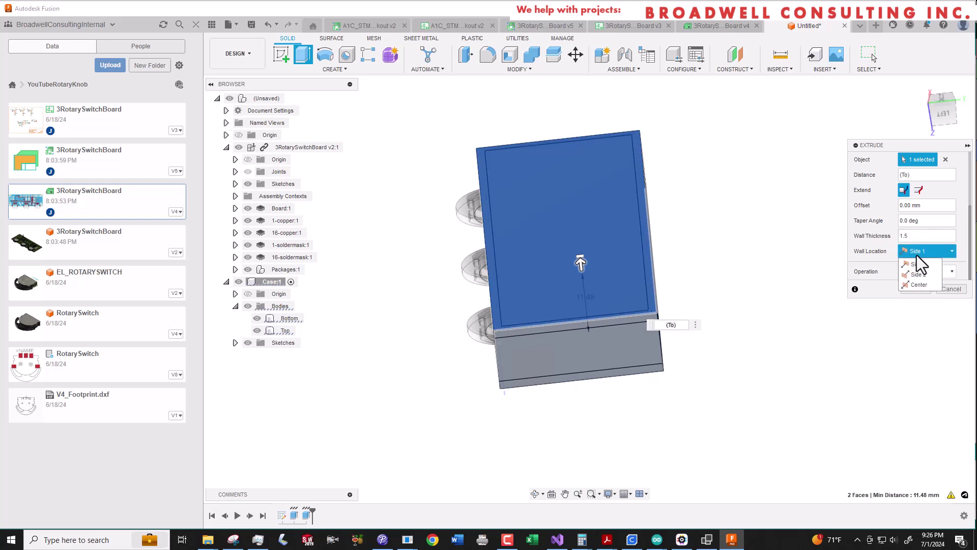
{"action": "left_click", "coordinate": [918, 276]}
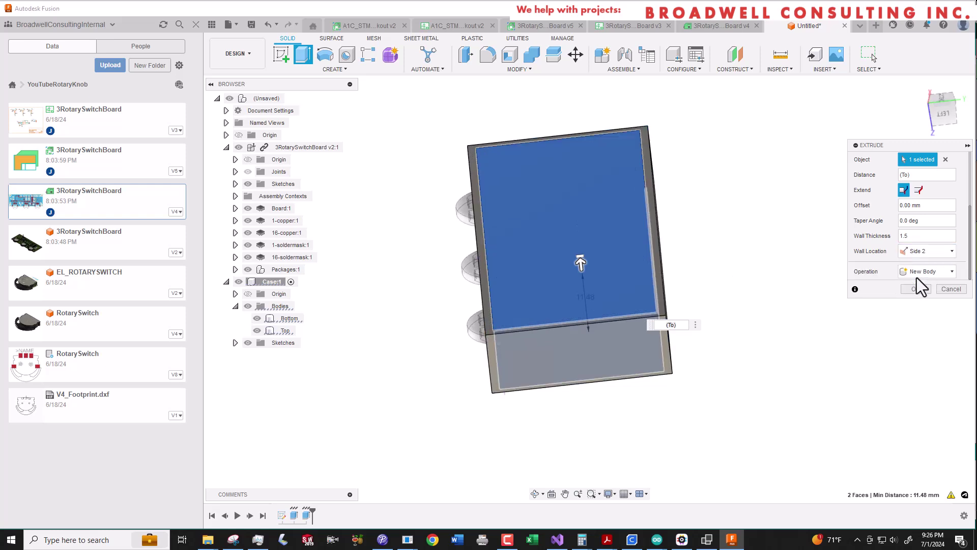
{"action": "left_click", "coordinate": [915, 288]}
Rename the new wall body in the Case component as Sides.
{"action": "double_click", "coordinate": [284, 342]}
{"action": "type", "text": "S"}
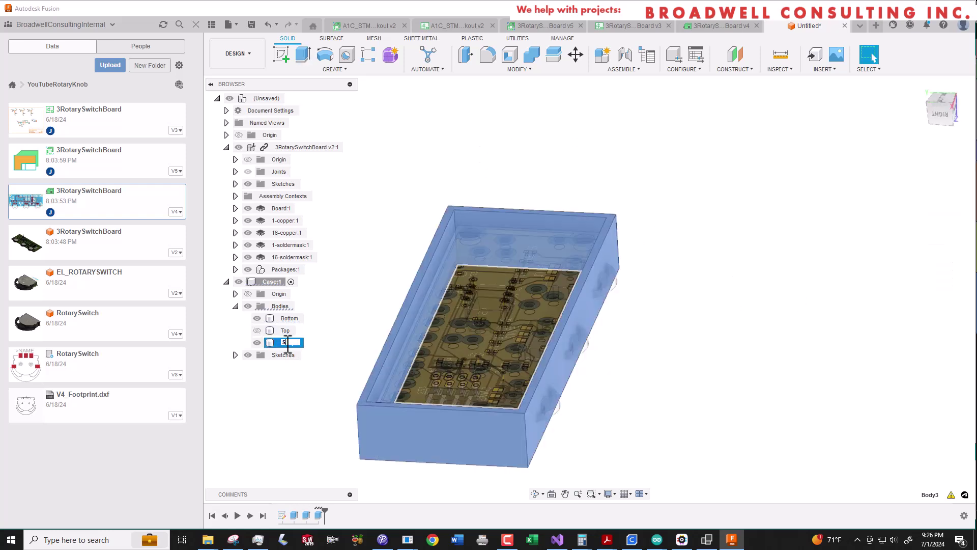
{"action": "type", "text": "ides"}
{"action": "key", "text": "Return"}
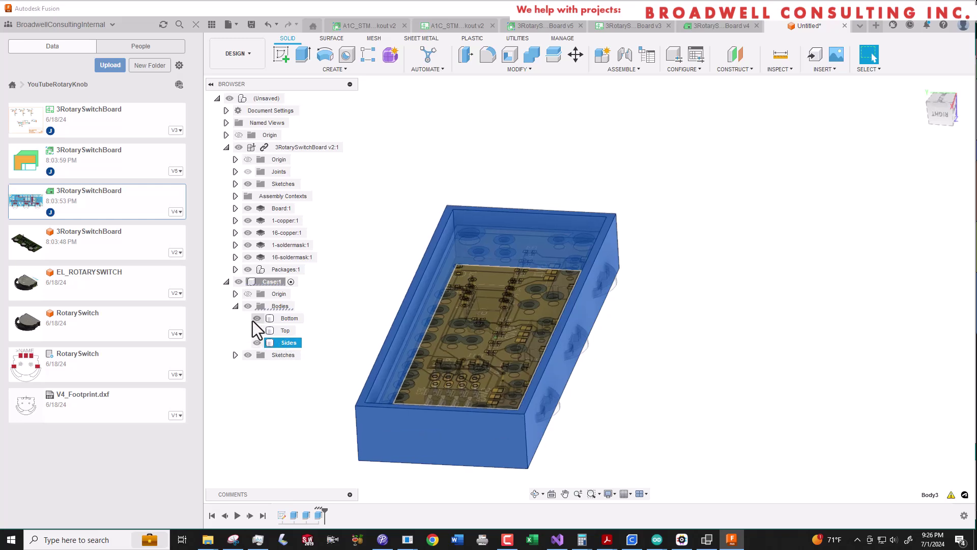
Hide the Sides body and start a sketch on the inner face of the Bottom plate.
{"action": "left_click", "coordinate": [257, 343]}
{"action": "middle_click_drag", "start_coordinate": [254, 345], "coordinate": [391, 213], "text": "shift"}
{"action": "left_click", "coordinate": [394, 213]}
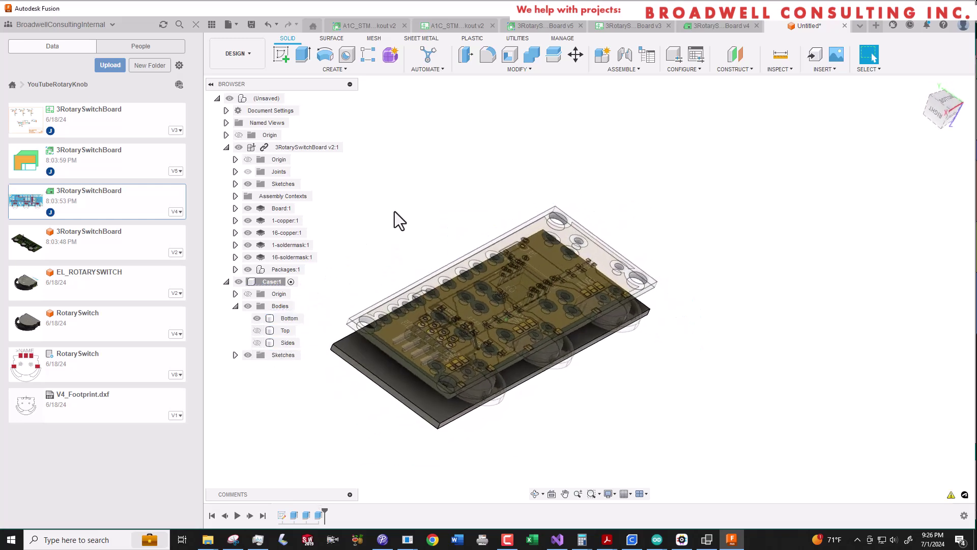
{"action": "middle_click_drag", "start_coordinate": [373, 252], "coordinate": [367, 258], "text": "shift"}
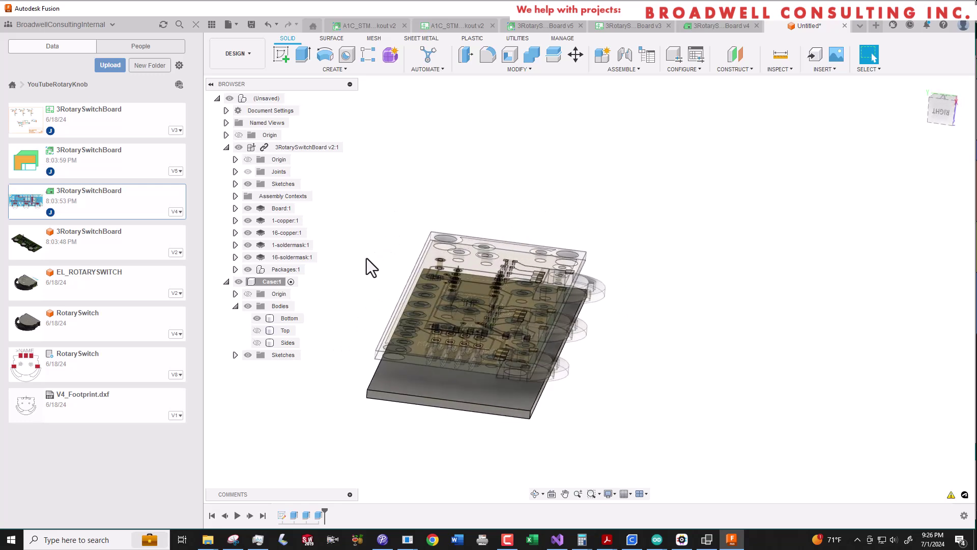
{"action": "left_click", "coordinate": [392, 378]}
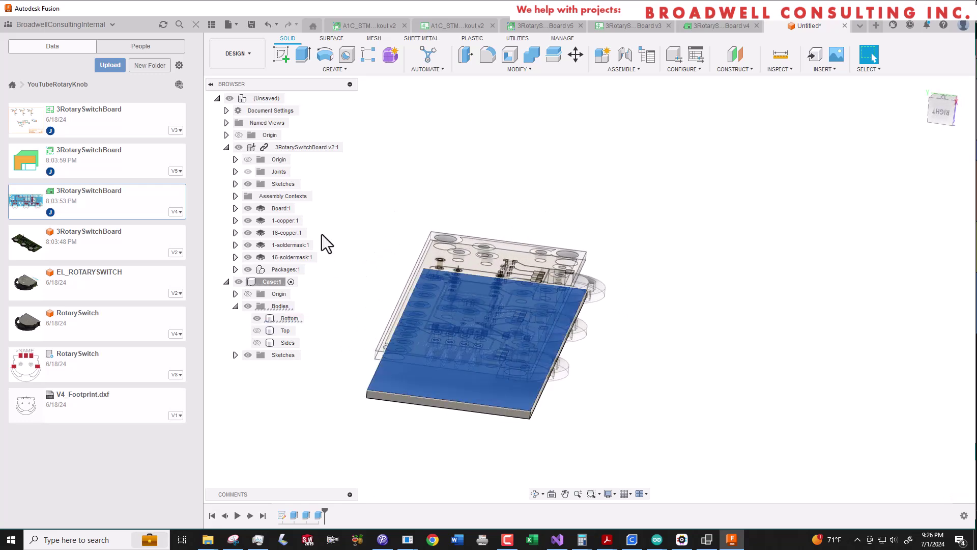
{"action": "left_click", "coordinate": [281, 56]}
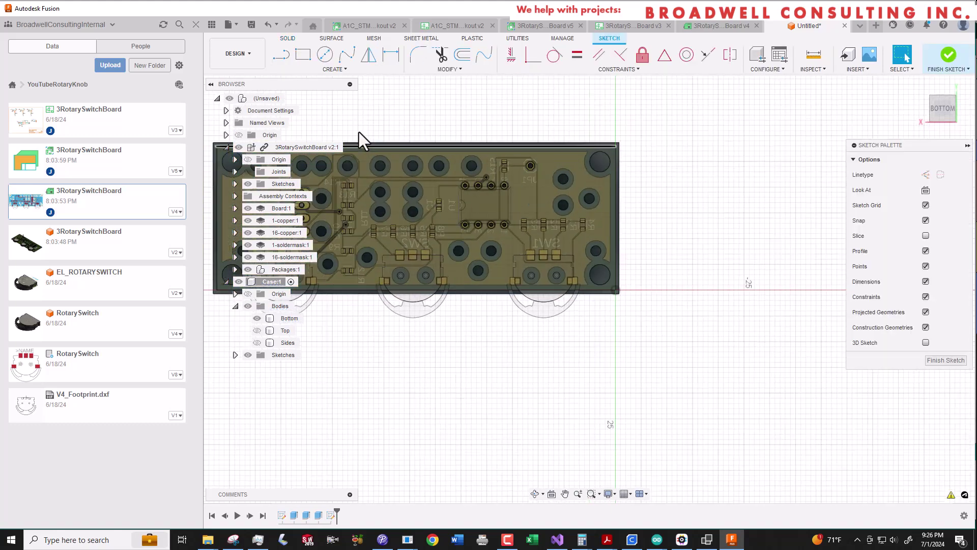
Project the circular edges of the board's four corner mounting holes into the sketch with the projection link on.
{"action": "key", "text": "p"}
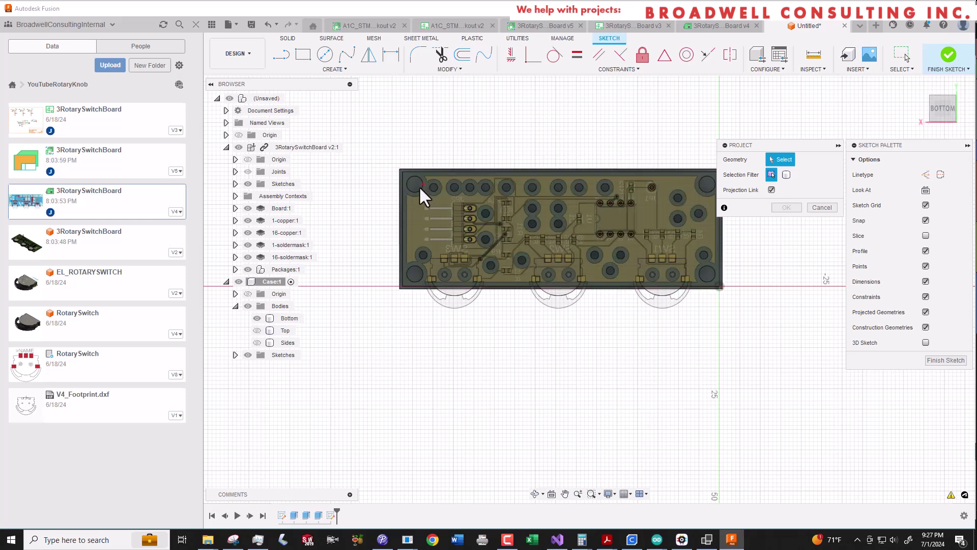
{"action": "left_click", "coordinate": [421, 189]}
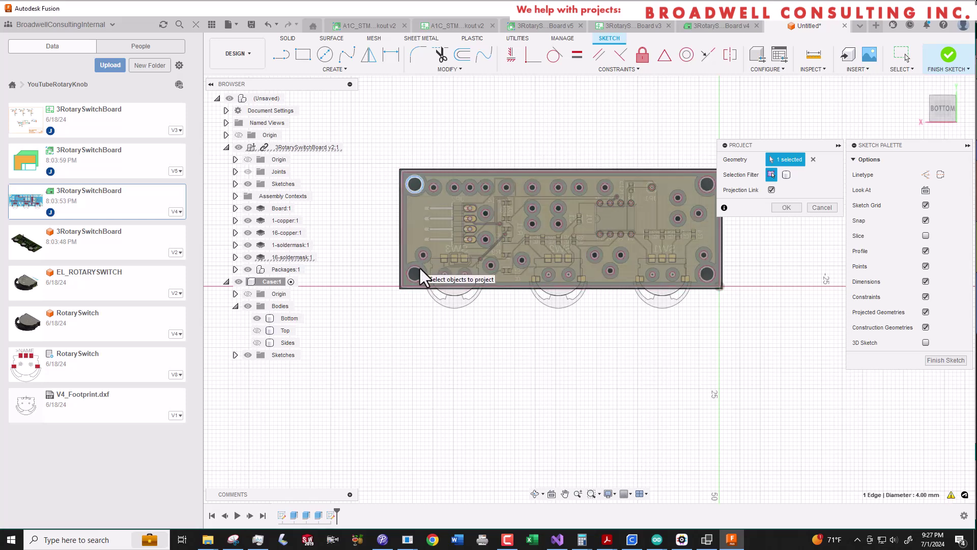
{"action": "left_click", "coordinate": [420, 268]}
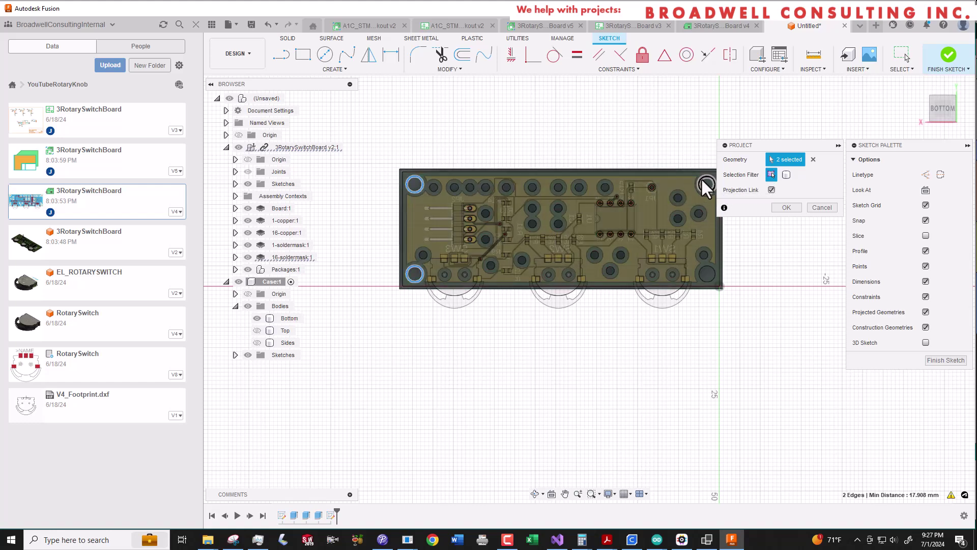
{"action": "scroll", "coordinate": [707, 184], "scroll_direction": "up", "scroll_amount": 8}
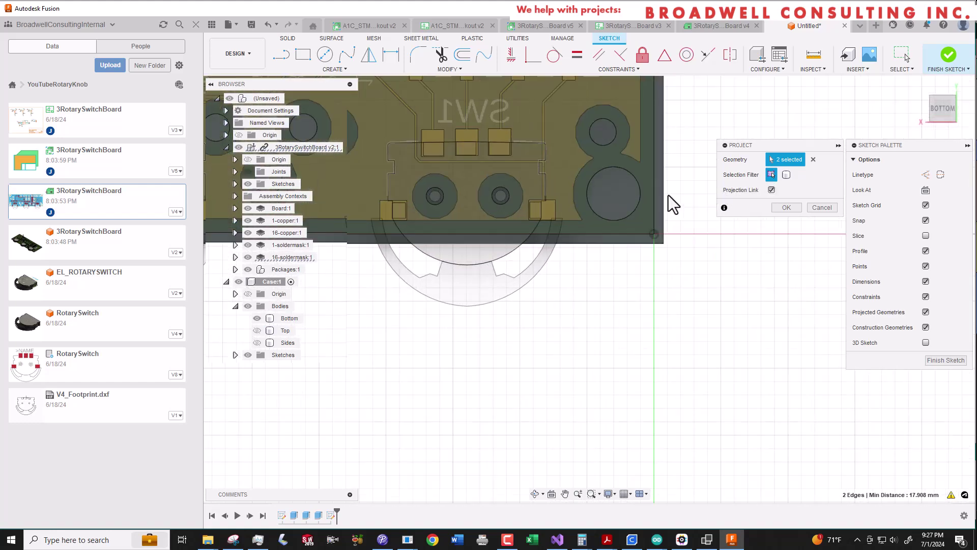
{"action": "left_click", "coordinate": [604, 167]}
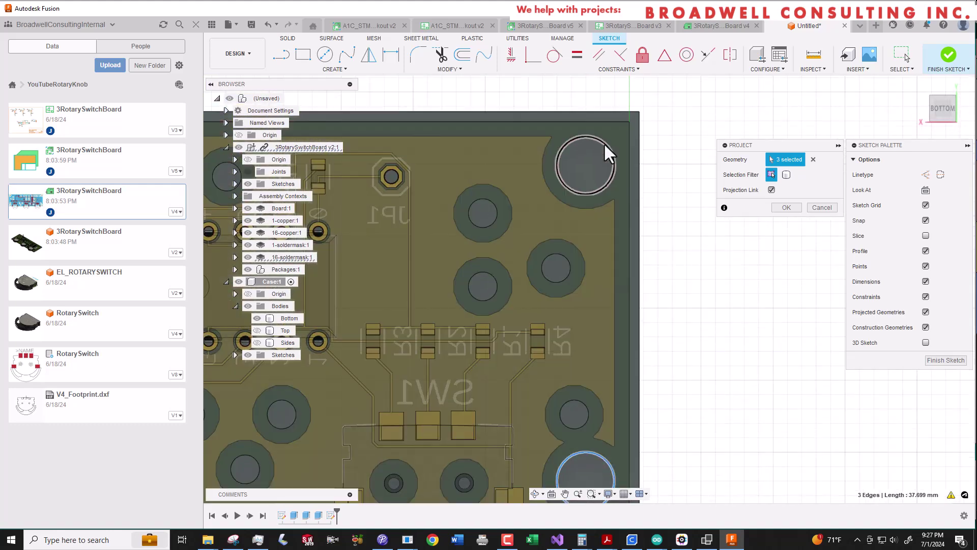
{"action": "scroll", "coordinate": [609, 144], "scroll_direction": "down", "scroll_amount": 4}
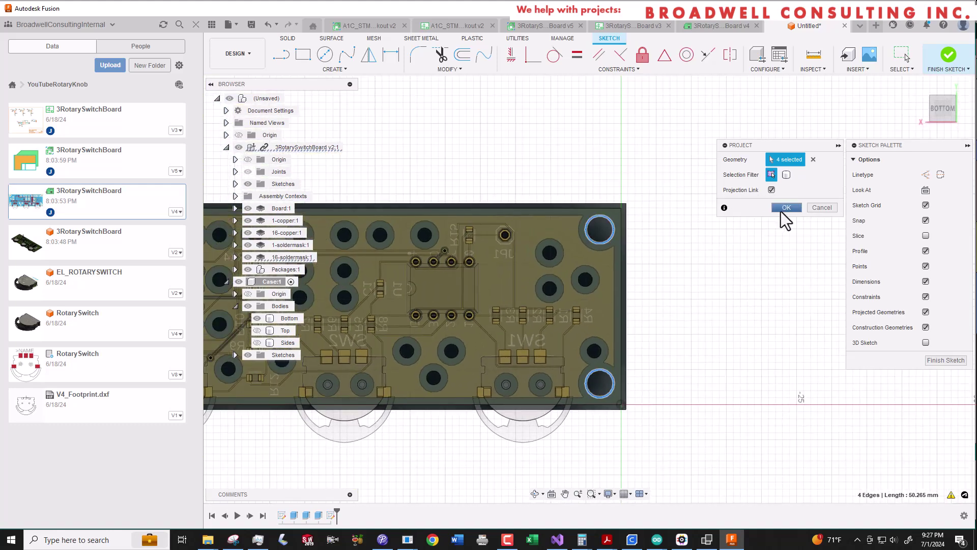
{"action": "left_click", "coordinate": [781, 211]}
{"action": "scroll", "coordinate": [665, 251], "scroll_direction": "down", "scroll_amount": 4}
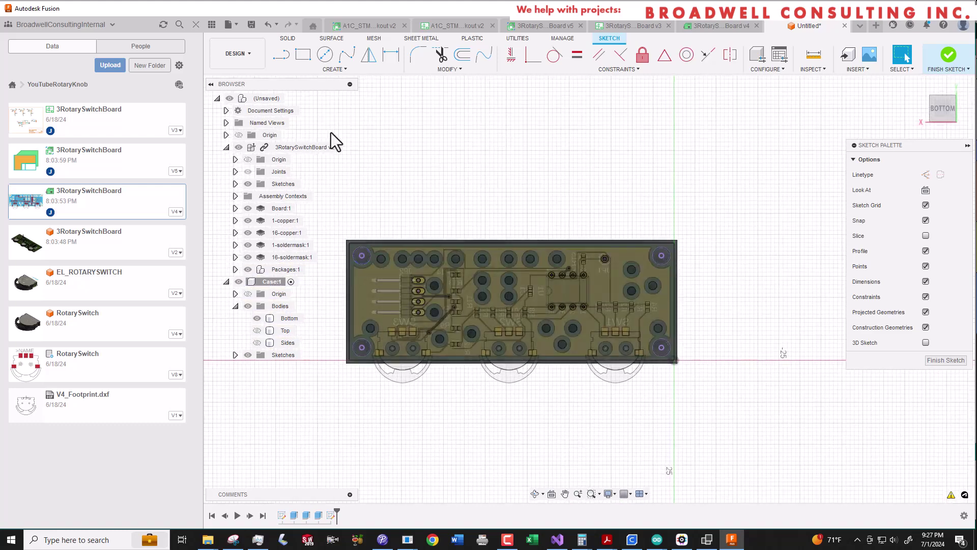
Draw a circle concentric with the first corner mounting hole and dimension its offset from the hole edge to 1.25 mm.
{"action": "left_click", "coordinate": [324, 54]}
{"action": "left_click", "coordinate": [362, 255]}
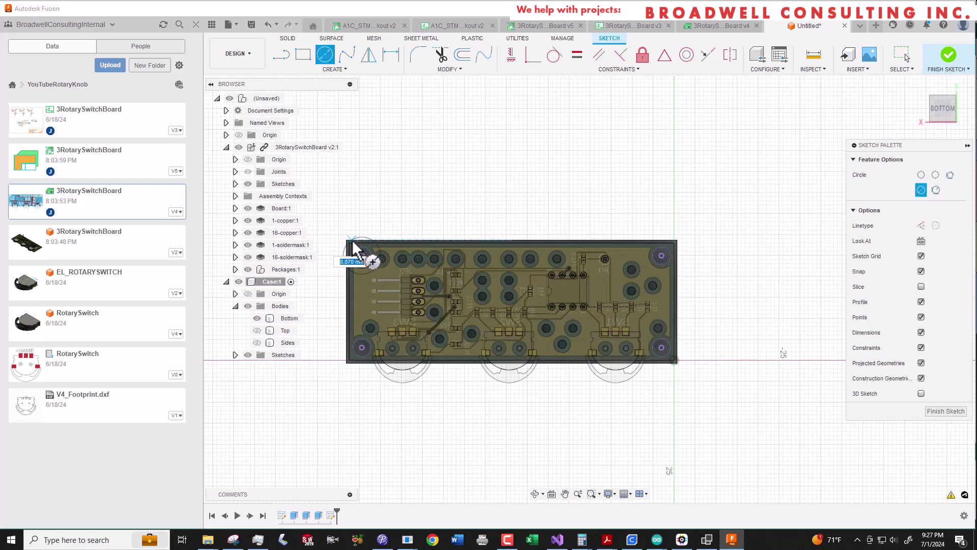
{"action": "left_click", "coordinate": [391, 54]}
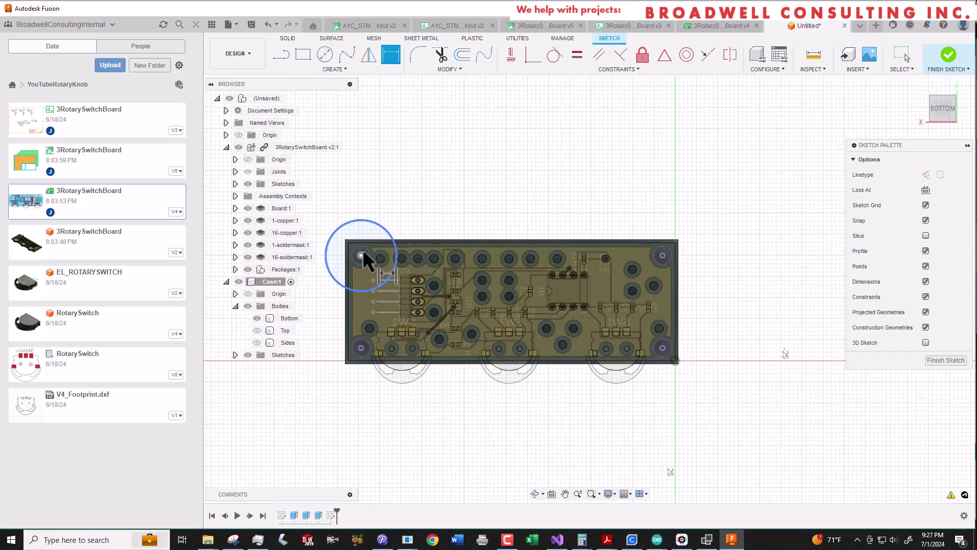
{"action": "left_click", "coordinate": [367, 257]}
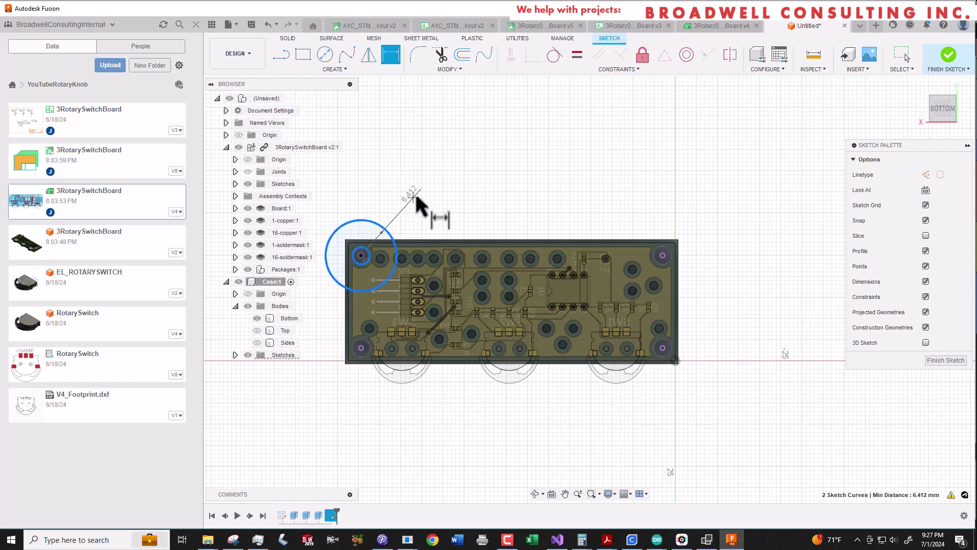
{"action": "left_click", "coordinate": [415, 197]}
{"action": "type", "text": "4.25"}
{"action": "key", "text": "Return"}
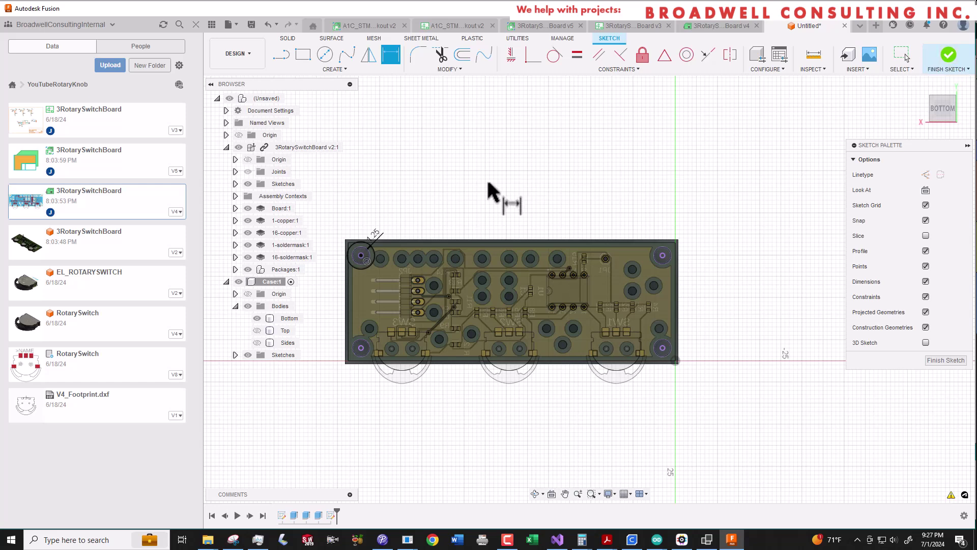
Draw freehand circles centred on the other three projected corner mounting holes.
{"action": "scroll", "coordinate": [488, 184], "scroll_direction": "down", "scroll_amount": 1}
{"action": "scroll", "coordinate": [402, 230], "scroll_direction": "up", "scroll_amount": 1}
{"action": "left_click", "coordinate": [324, 55]}
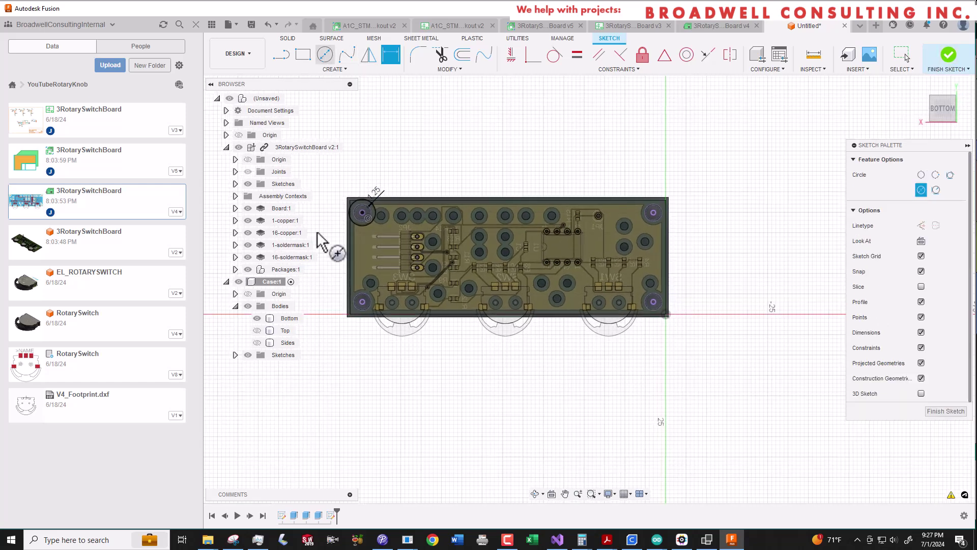
{"action": "left_click", "coordinate": [363, 302]}
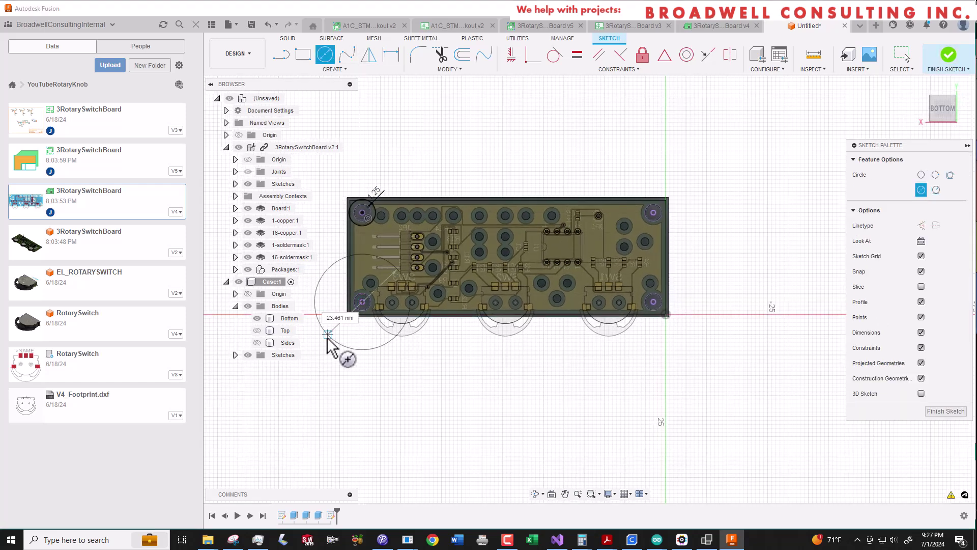
{"action": "left_click", "coordinate": [654, 213]}
{"action": "left_click", "coordinate": [653, 302]}
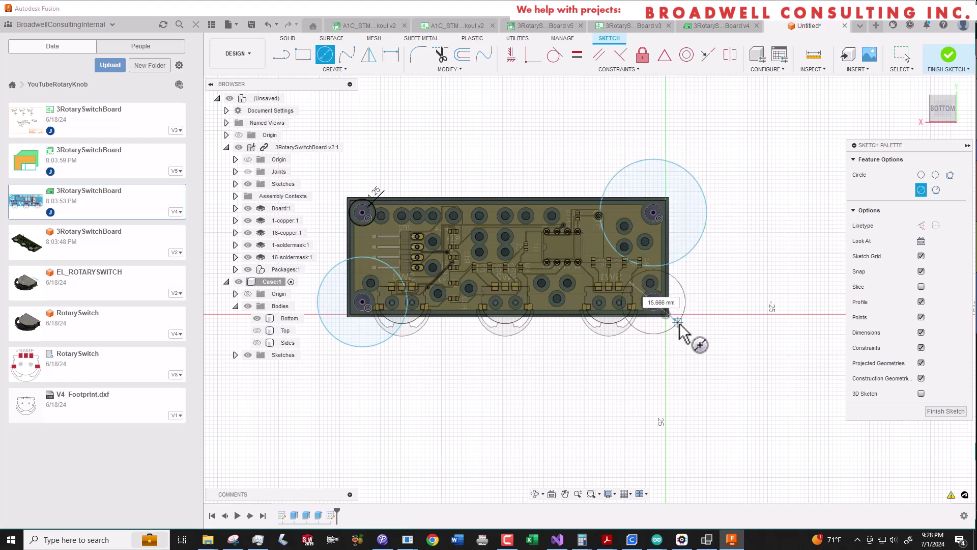
{"action": "key", "text": "Escape"}
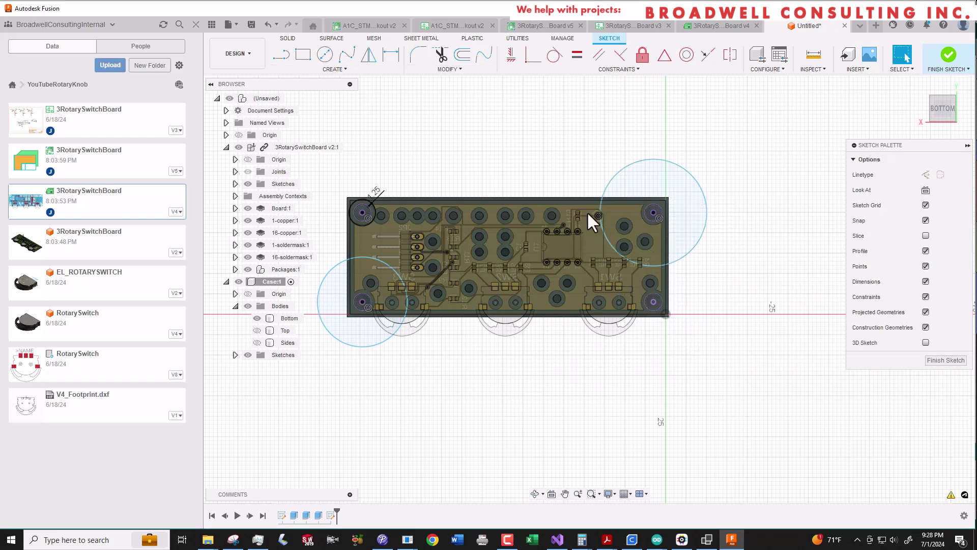
{"action": "left_click", "coordinate": [325, 54]}
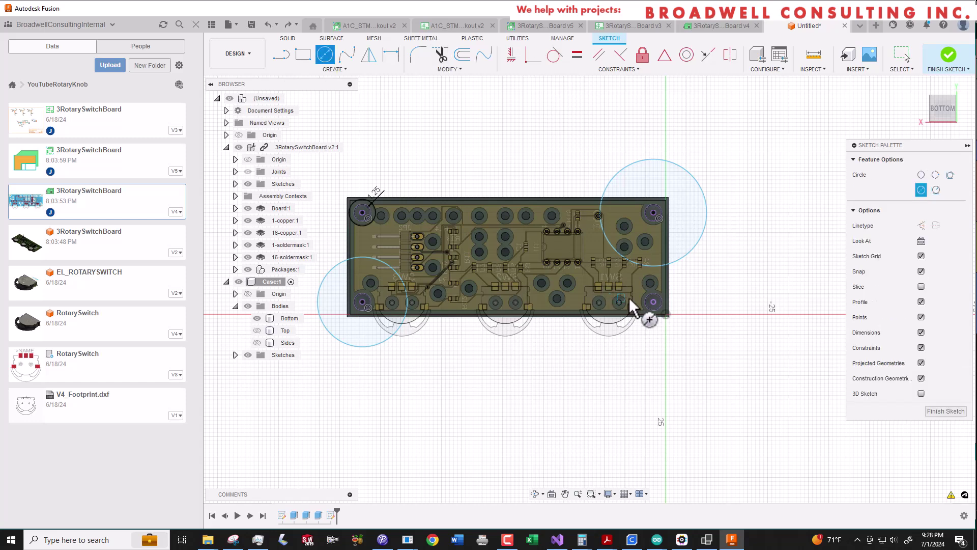
{"action": "left_click", "coordinate": [654, 303]}
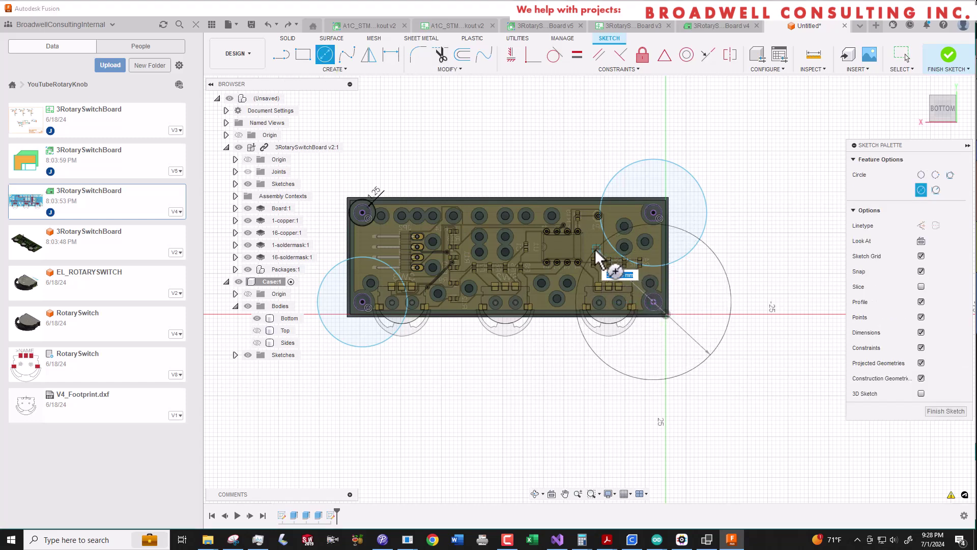
{"action": "left_click", "coordinate": [739, 245]}
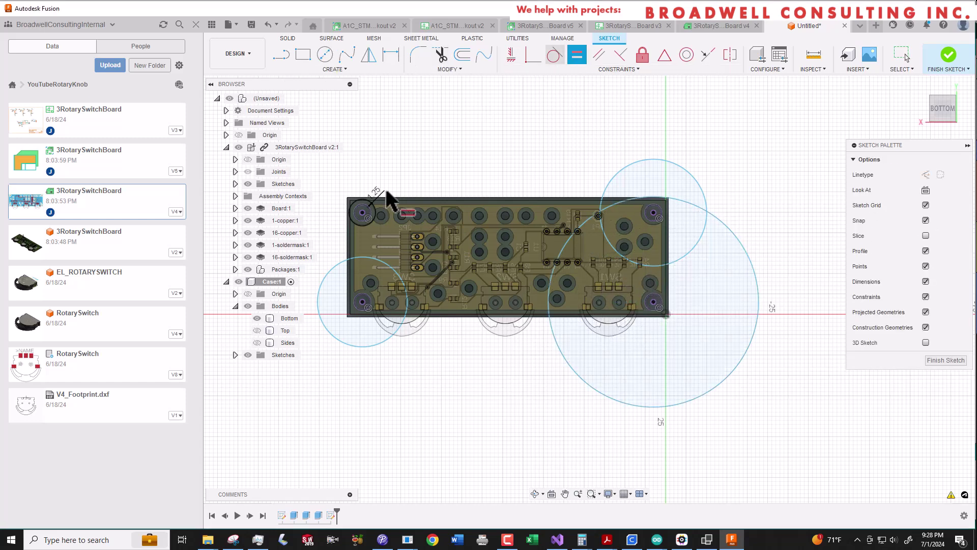
Apply Equal constraints so the three freehand circles match the dimensioned corner circle, and finish the sketch.
{"action": "left_click", "coordinate": [363, 257]}
{"action": "key", "text": "Delete"}
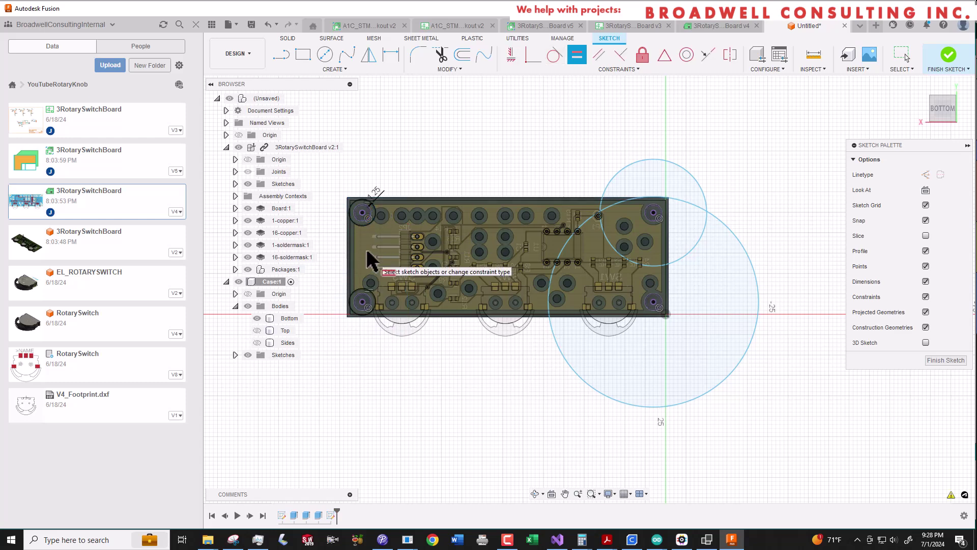
{"action": "left_click", "coordinate": [557, 338]}
{"action": "key", "text": "Delete"}
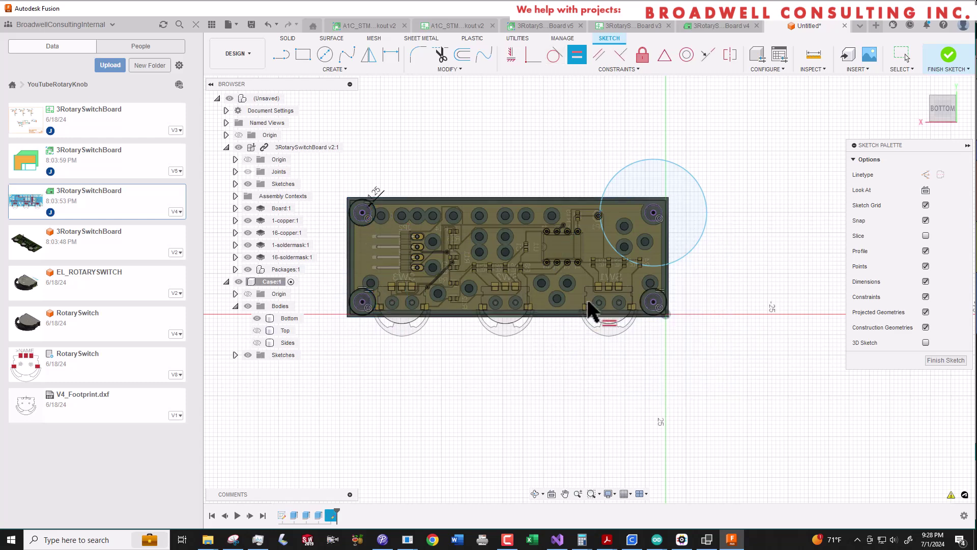
{"action": "left_click", "coordinate": [604, 229]}
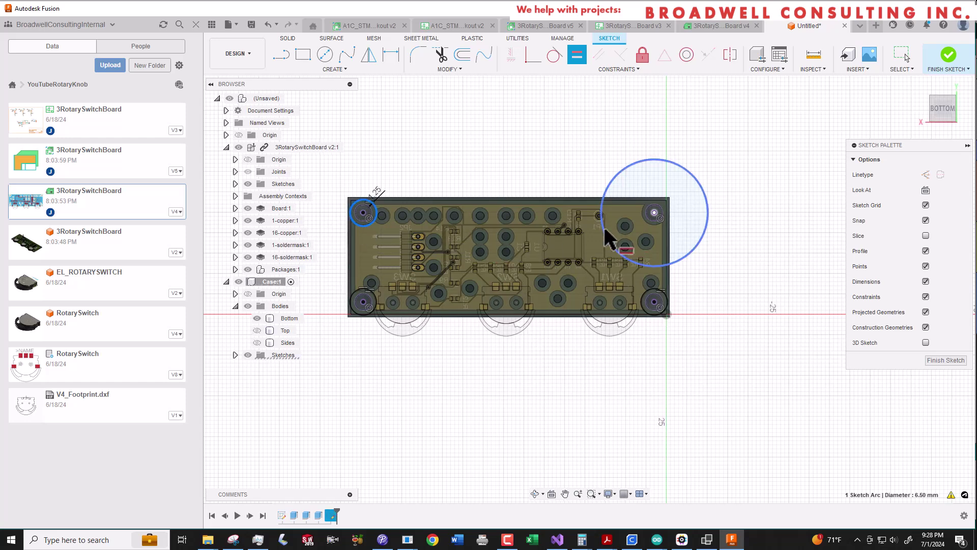
{"action": "key", "text": "Delete"}
{"action": "left_click", "coordinate": [944, 61]}
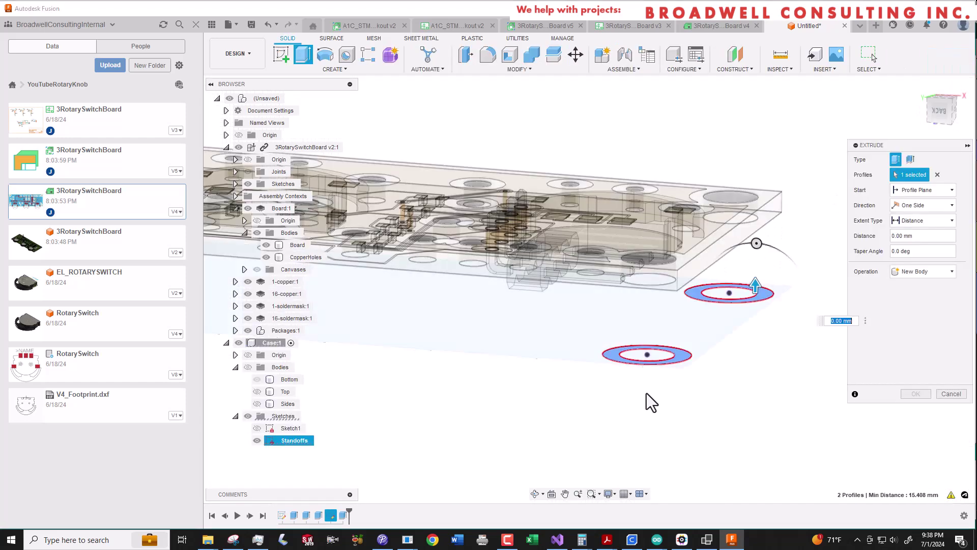
Add the remaining standoff rings to the Extrude profiles and start the extrusion from the board's far face with a 0.5 mm offset.
{"action": "scroll", "coordinate": [426, 394], "scroll_direction": "up", "scroll_amount": 5}
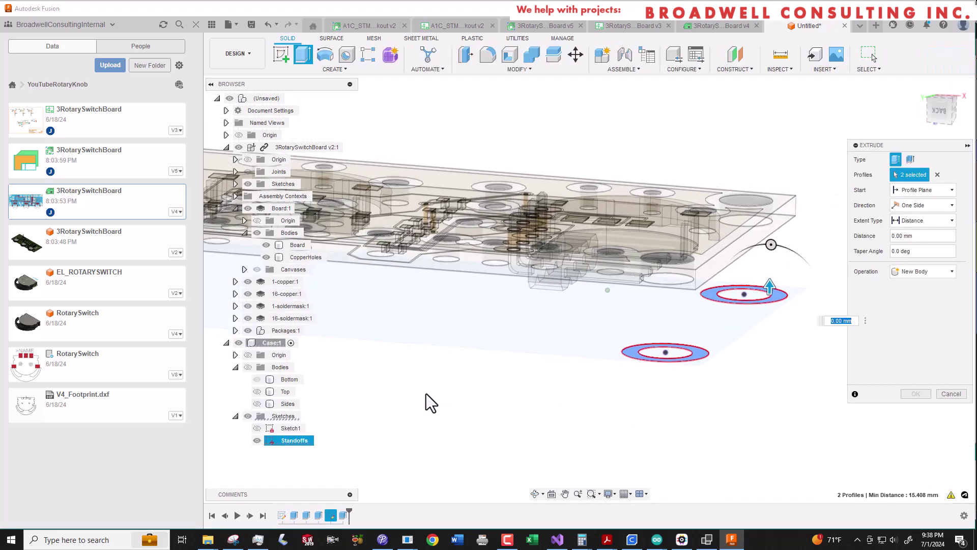
{"action": "scroll", "coordinate": [397, 402], "scroll_direction": "down", "scroll_amount": 5}
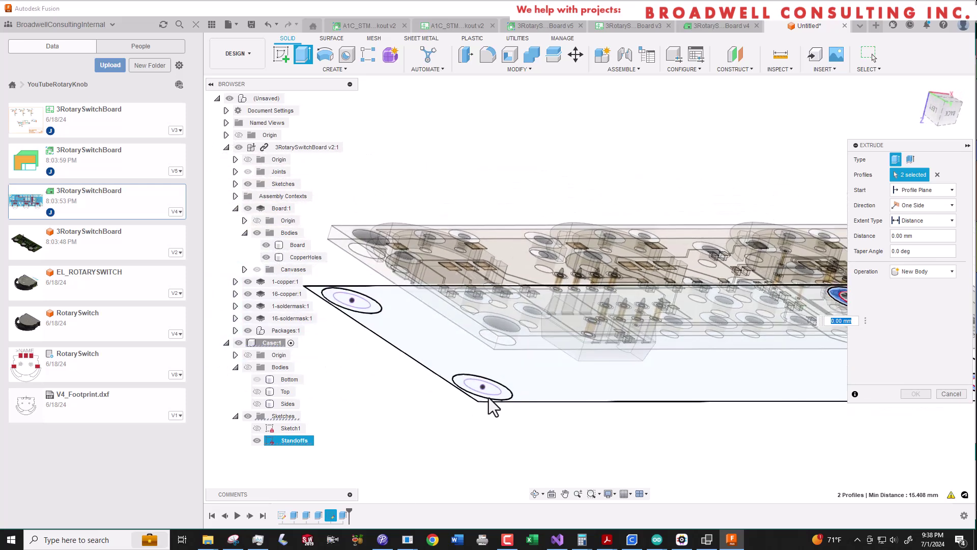
{"action": "left_click", "coordinate": [505, 396]}
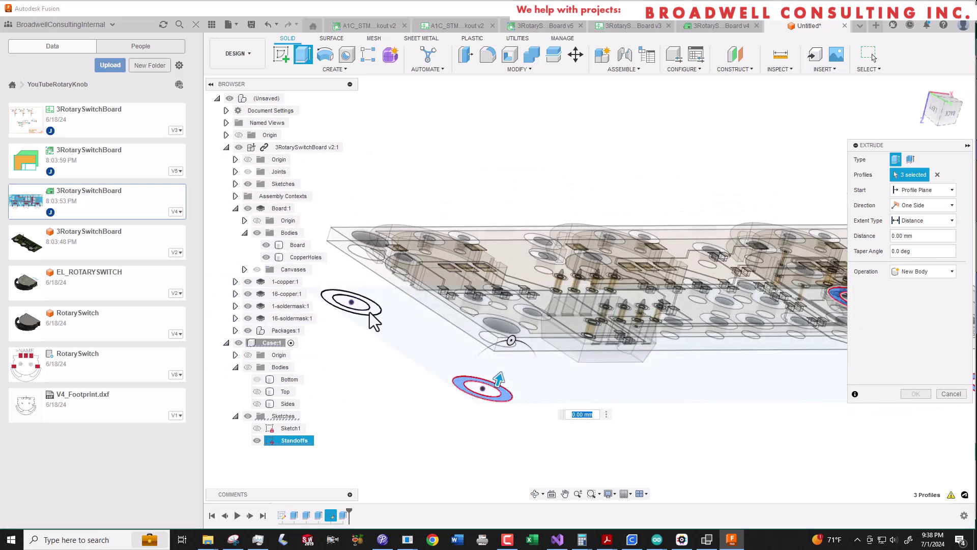
{"action": "left_click", "coordinate": [373, 312]}
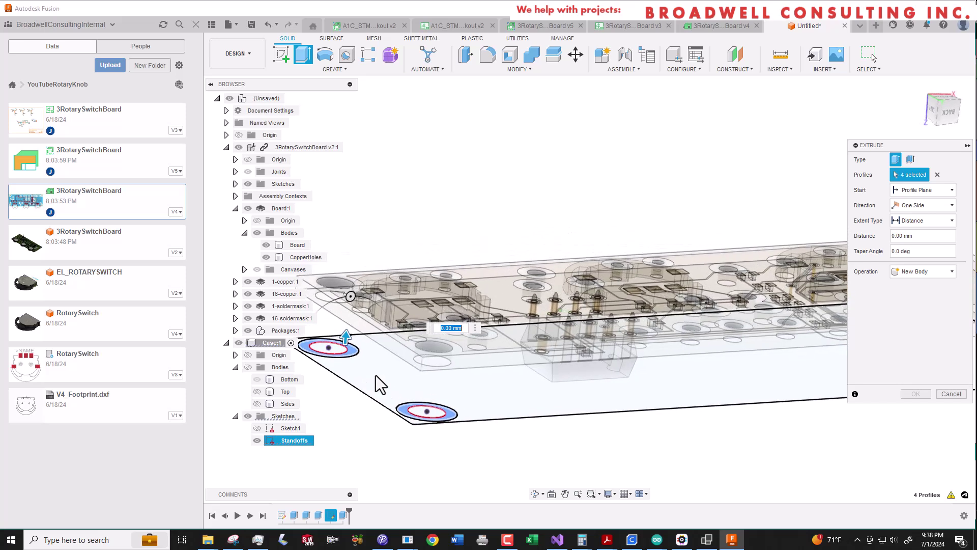
{"action": "middle_click_drag", "start_coordinate": [556, 260], "coordinate": [704, 185], "text": "shift"}
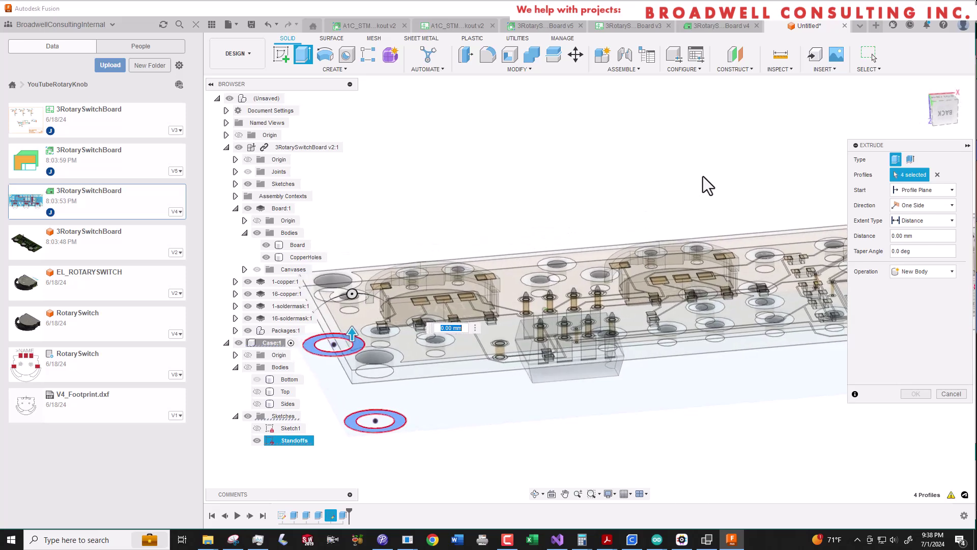
{"action": "left_click", "coordinate": [948, 191]}
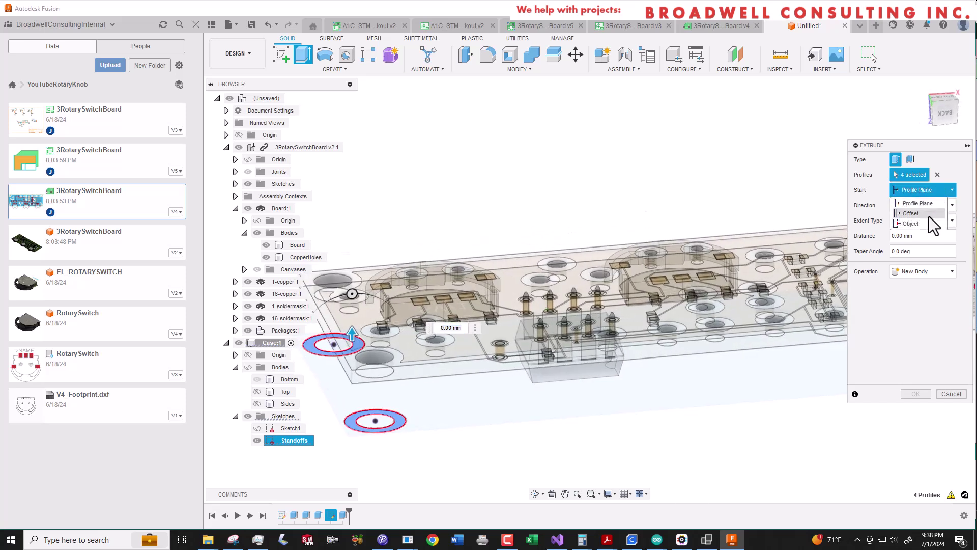
{"action": "left_click", "coordinate": [924, 225]}
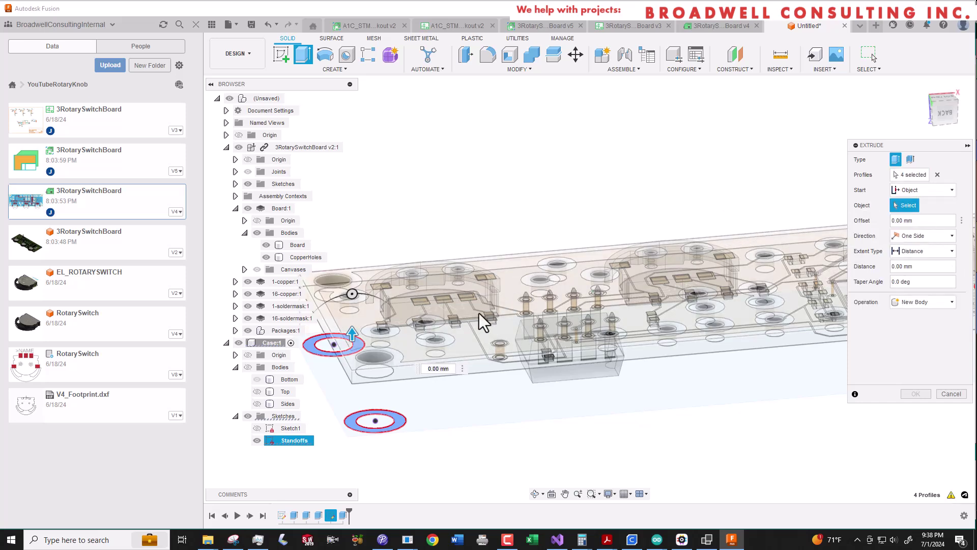
{"action": "left_click", "coordinate": [460, 341]}
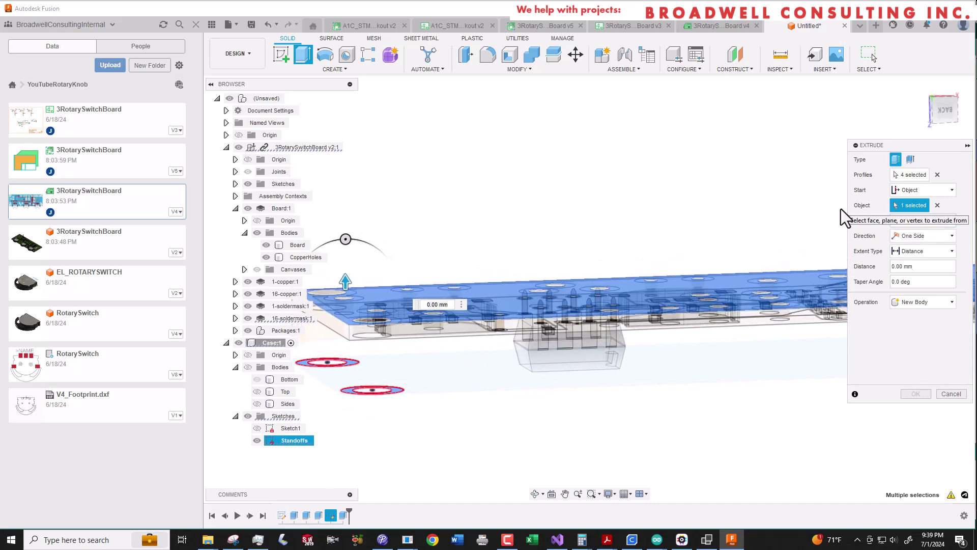
{"action": "type", "text": ".5"}
Set the standoff extrusion's extent to an object, ending at the Top plate's inner face, and complete it.
{"action": "left_click", "coordinate": [931, 236]}
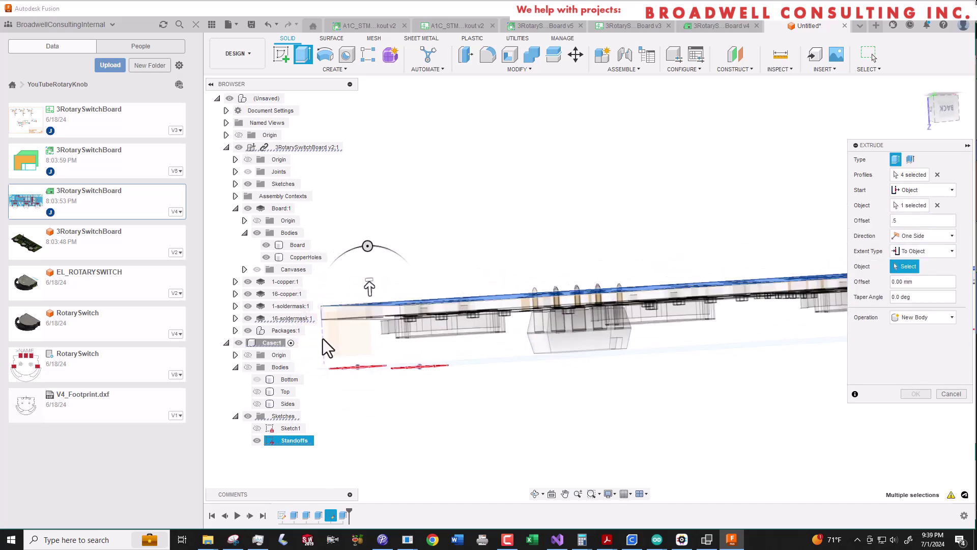
{"action": "middle_click_drag", "start_coordinate": [326, 348], "coordinate": [230, 342], "text": "shift"}
{"action": "left_click", "coordinate": [424, 359]}
{"action": "left_click", "coordinate": [916, 393]}
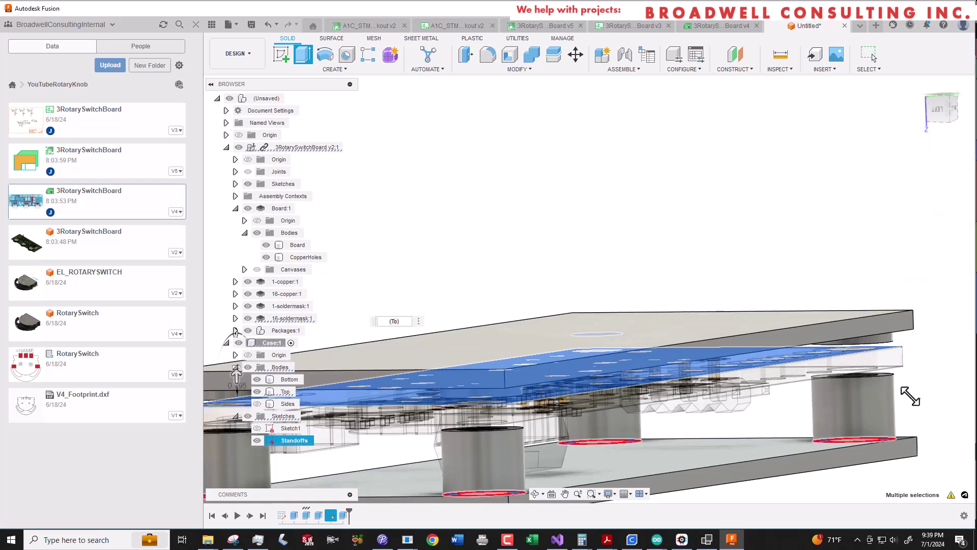
Start a new sketch on the Bottom plate's face.
{"action": "middle_click_drag", "start_coordinate": [849, 425], "coordinate": [827, 407], "text": "shift"}
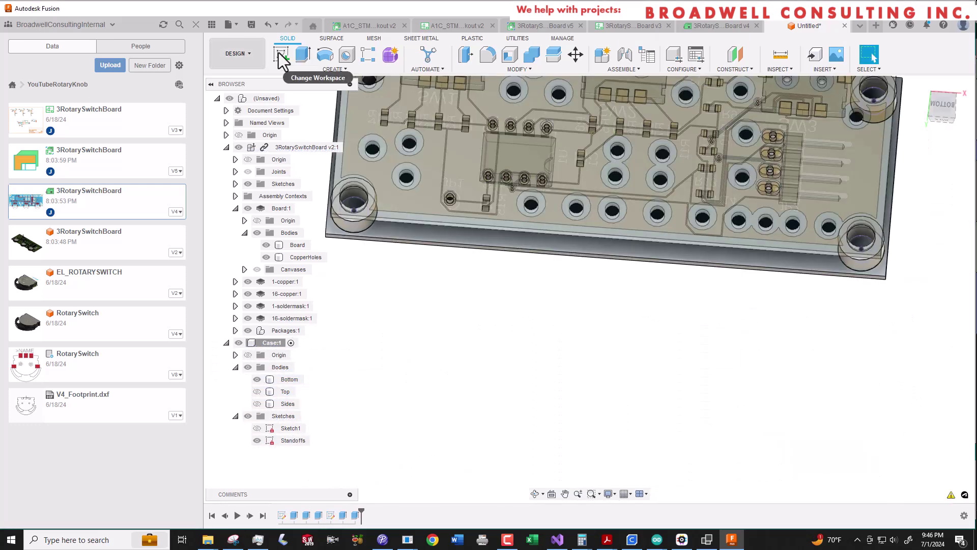
{"action": "left_click", "coordinate": [283, 56]}
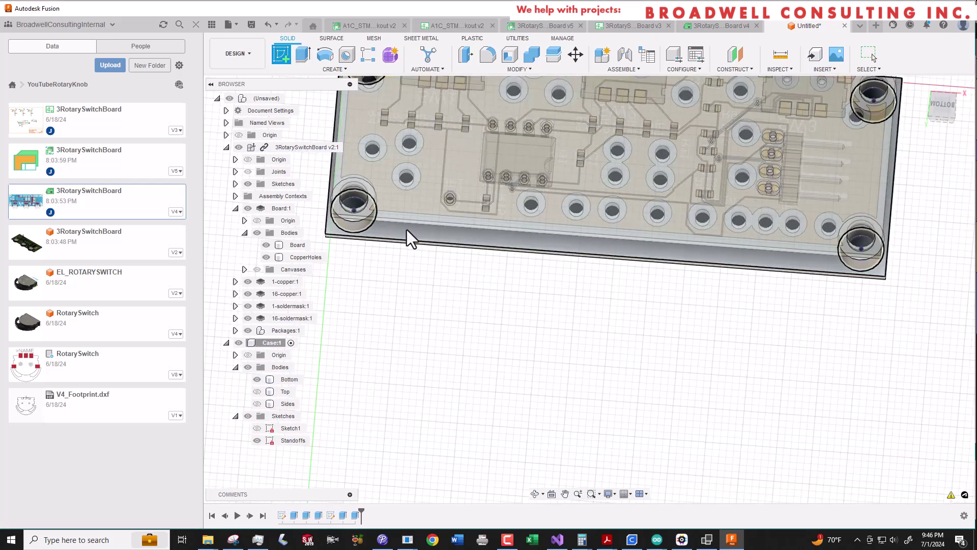
{"action": "left_click", "coordinate": [408, 230]}
{"action": "key", "text": "p"}
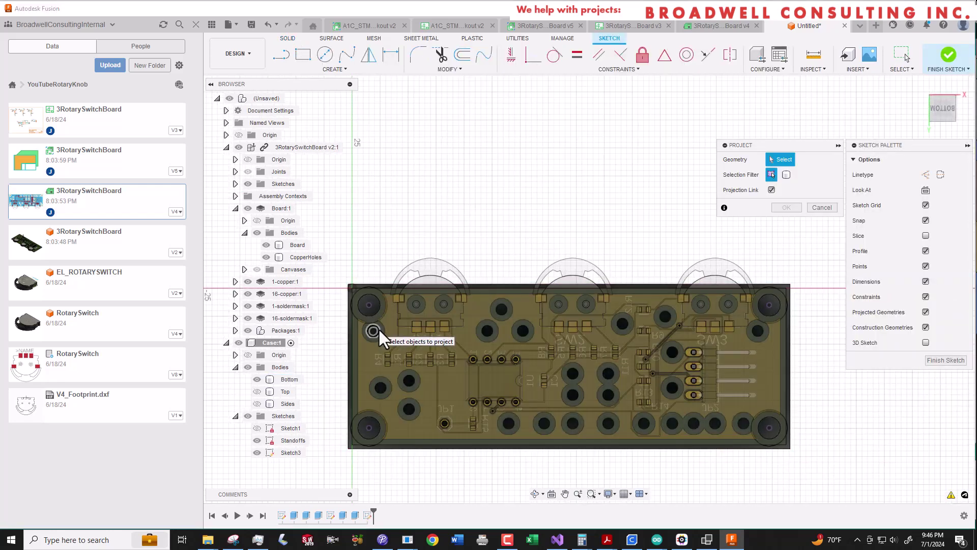
{"action": "left_click", "coordinate": [373, 303]}
{"action": "key", "text": "Return"}
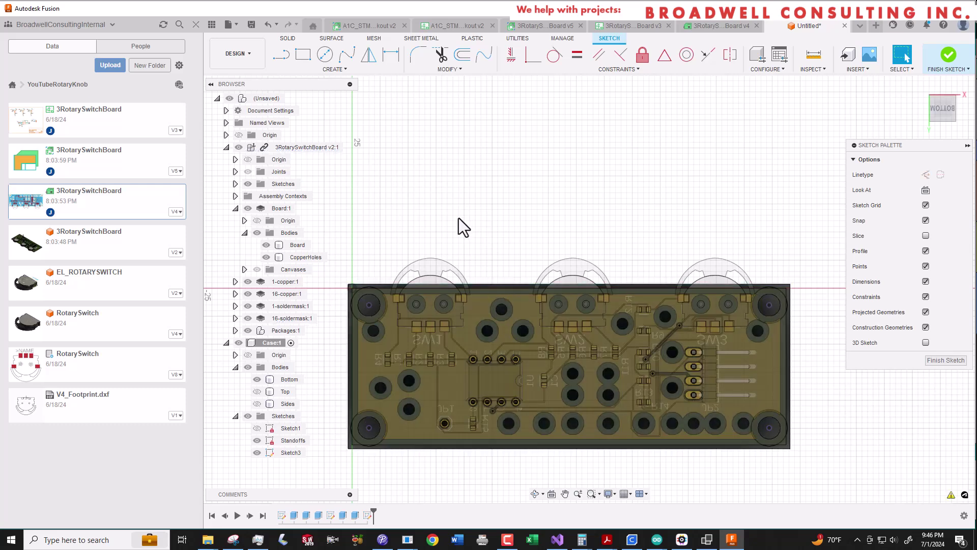
Start projecting circular hole edges into the Bottom plate's sketch, covering one corner standoff and the holes in the board's upper and middle areas.
{"action": "key", "text": "p"}
{"action": "left_click", "coordinate": [373, 305]}
{"action": "left_click", "coordinate": [506, 308]}
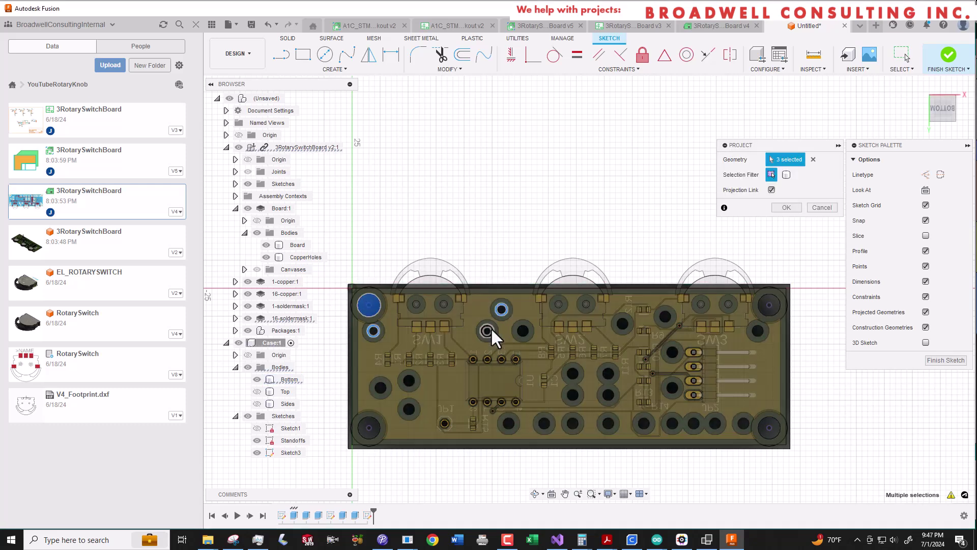
{"action": "left_click", "coordinate": [623, 323]}
{"action": "left_click", "coordinate": [666, 316]}
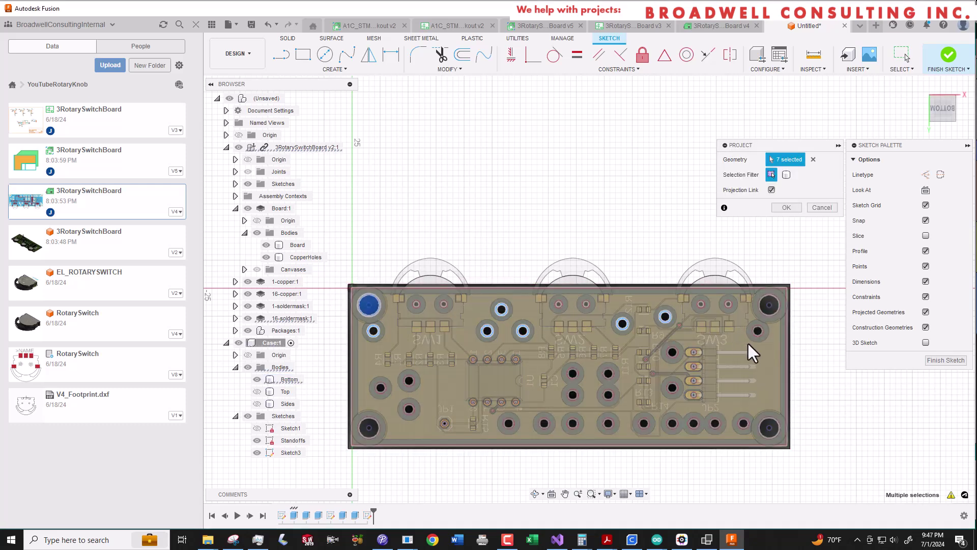
{"action": "left_click", "coordinate": [758, 331]}
{"action": "left_click", "coordinate": [673, 351]}
{"action": "left_click", "coordinate": [672, 388]}
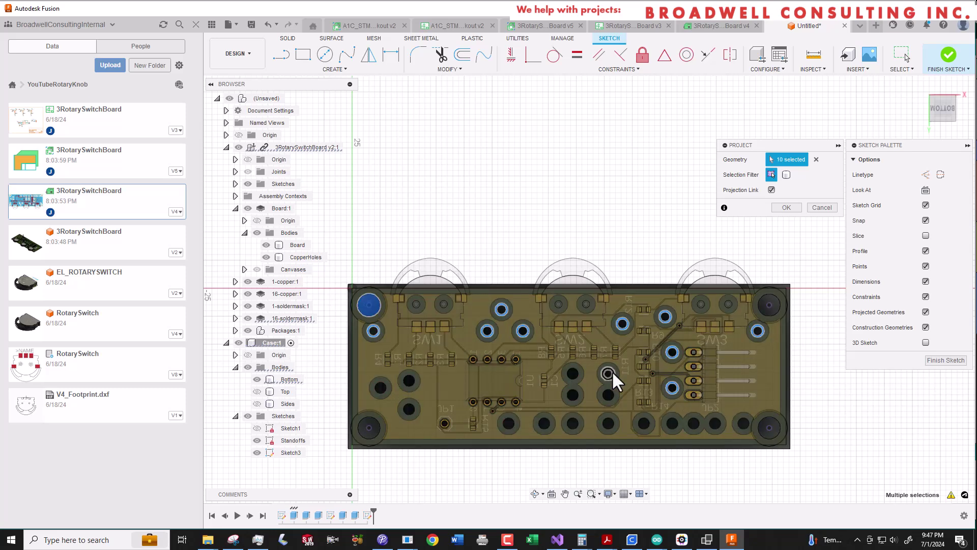
{"action": "left_click", "coordinate": [573, 393]}
{"action": "left_click", "coordinate": [609, 394]}
{"action": "left_click", "coordinate": [744, 422]}
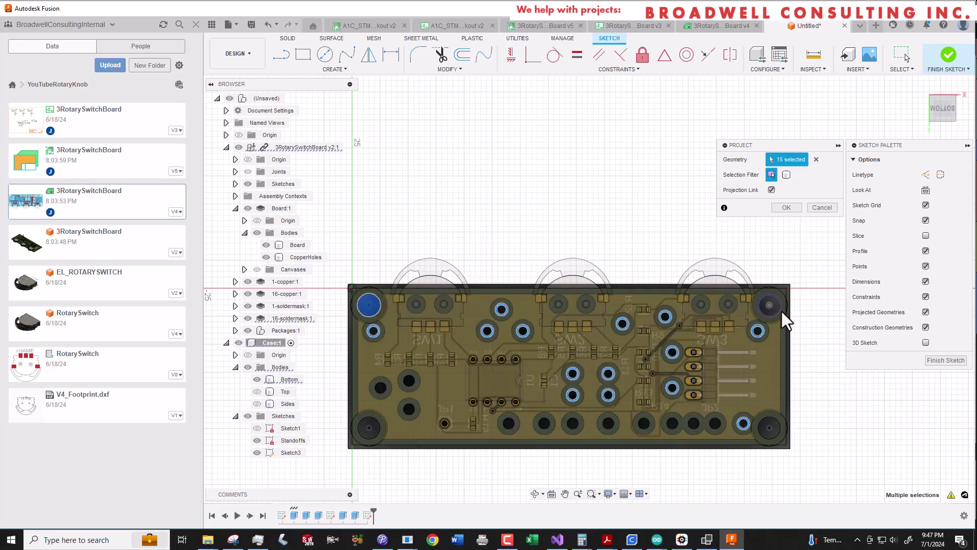
Add the remaining corner standoff circles, lower-row holes and the three-hole cluster to the projection and complete it.
{"action": "left_click", "coordinate": [774, 431]}
{"action": "left_click", "coordinate": [715, 423]}
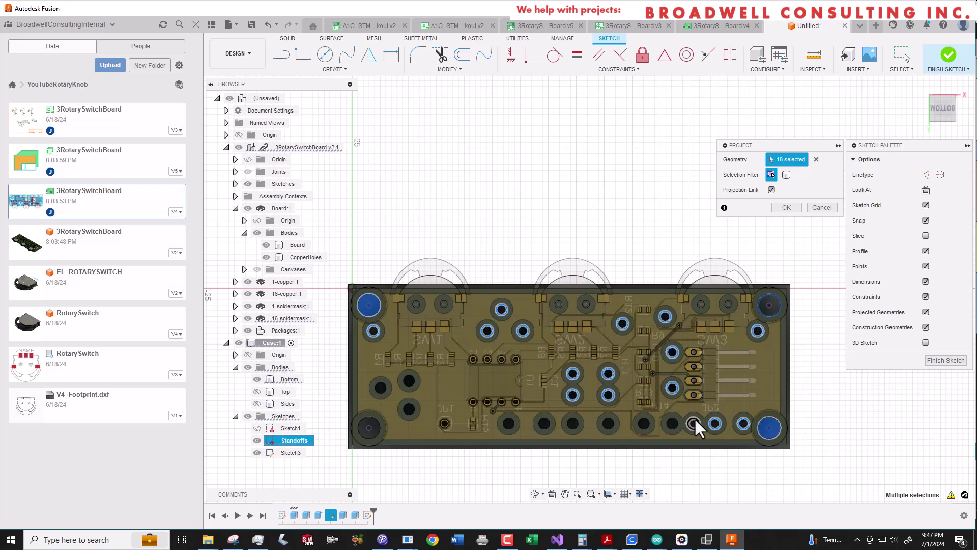
{"action": "left_click", "coordinate": [644, 423]}
{"action": "left_click", "coordinate": [545, 423]}
{"action": "left_click", "coordinate": [510, 423]}
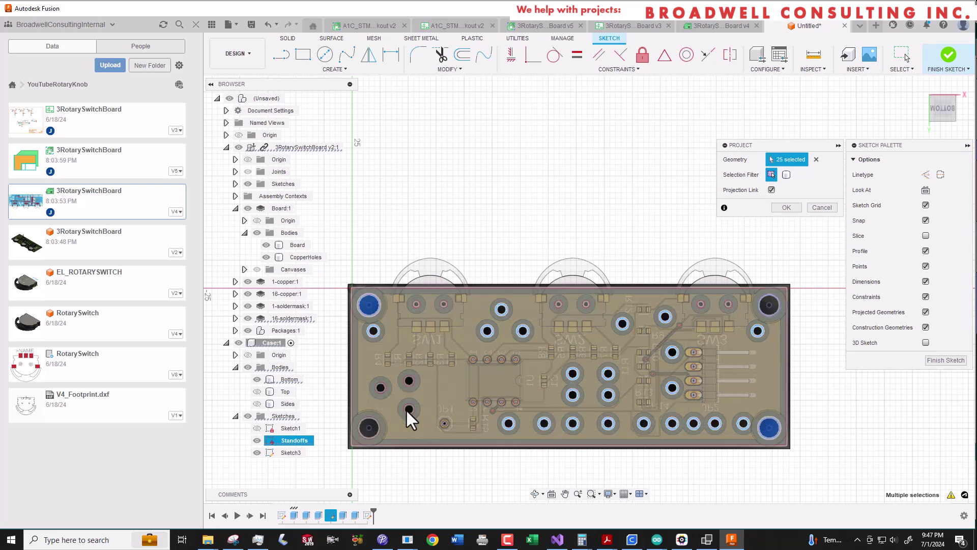
{"action": "left_click", "coordinate": [410, 409]}
{"action": "left_click", "coordinate": [410, 381]}
{"action": "left_click", "coordinate": [382, 388]}
{"action": "scroll", "coordinate": [470, 437], "scroll_direction": "down", "scroll_amount": 1}
{"action": "left_click", "coordinate": [375, 427]}
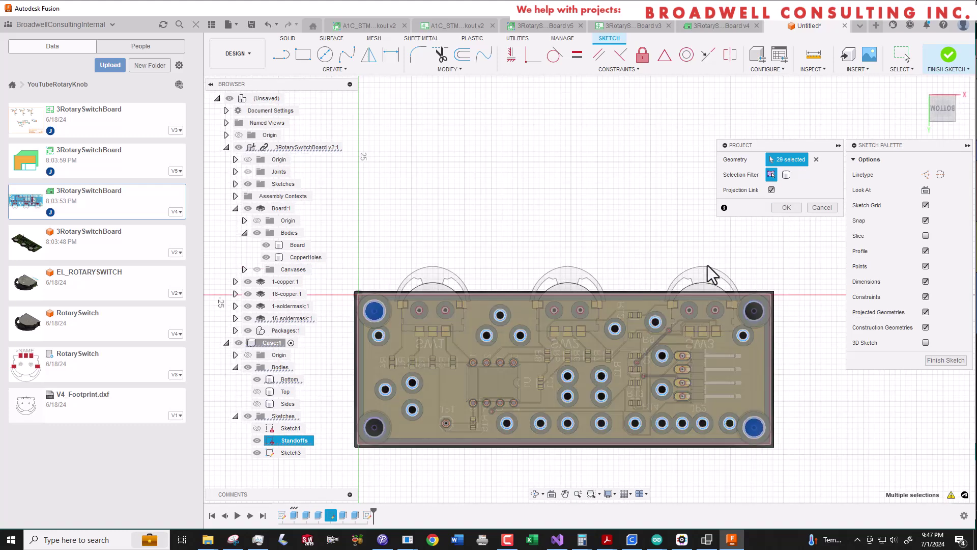
{"action": "left_click", "coordinate": [786, 208]}
{"action": "scroll", "coordinate": [713, 313], "scroll_direction": "down", "scroll_amount": 1}
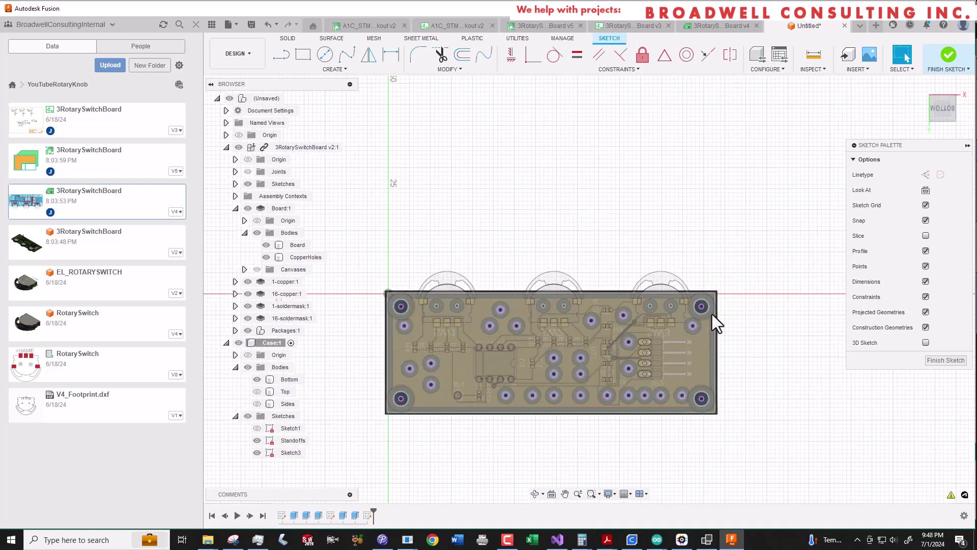
Finish the sketch and hide the 3RotarySwitchBoard component.
{"action": "left_click", "coordinate": [948, 55]}
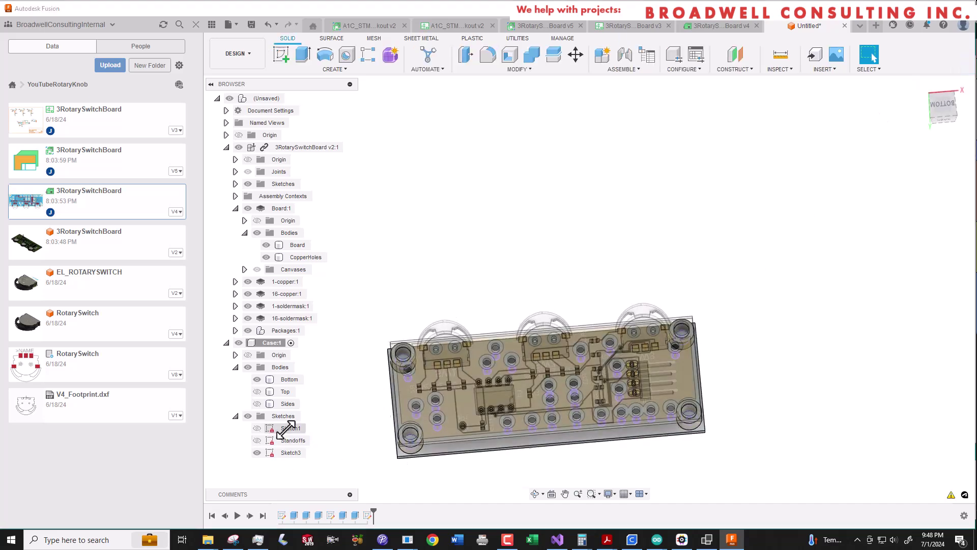
{"action": "left_click", "coordinate": [239, 147]}
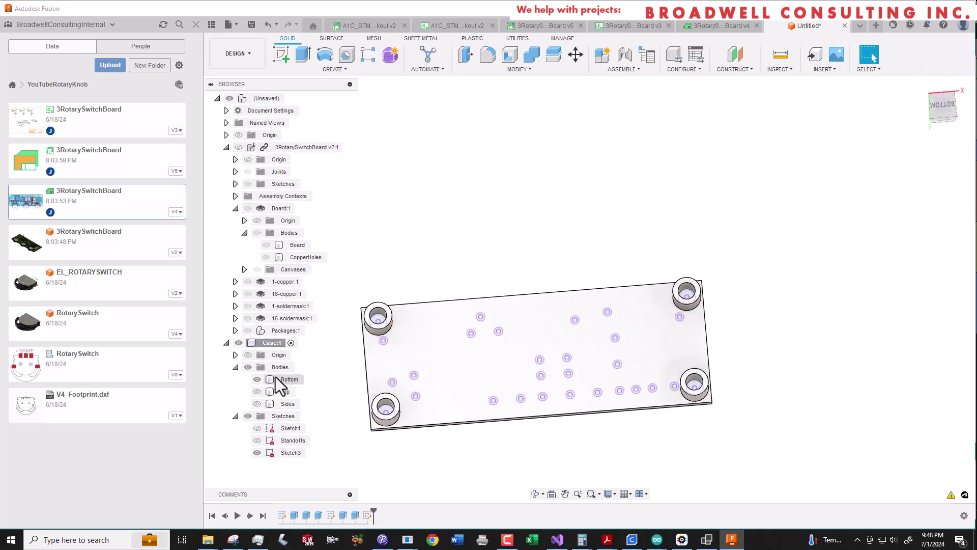
{"action": "key", "text": "e"}
{"action": "left_click", "coordinate": [293, 452]}
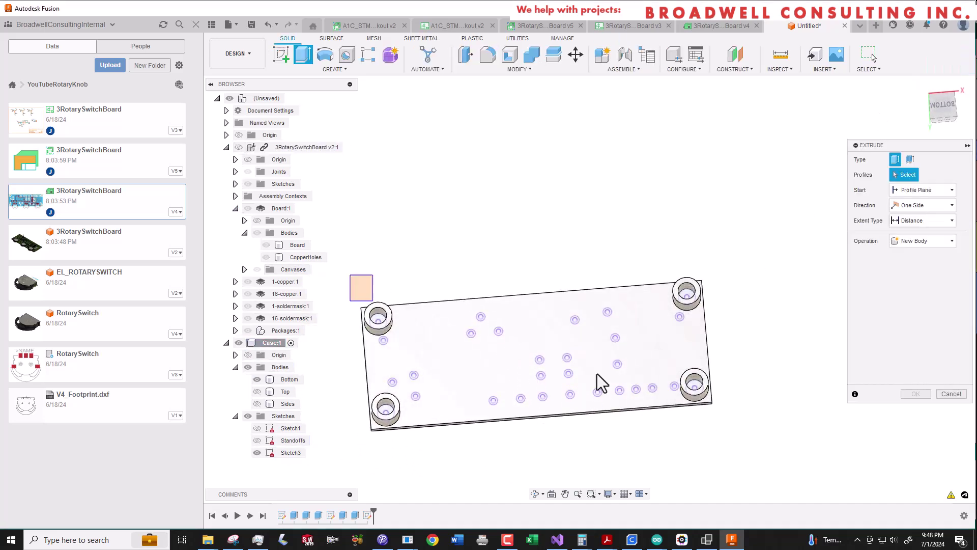
{"action": "left_click_drag", "start_coordinate": [672, 315], "coordinate": [652, 325]}
{"action": "key", "text": "Return"}
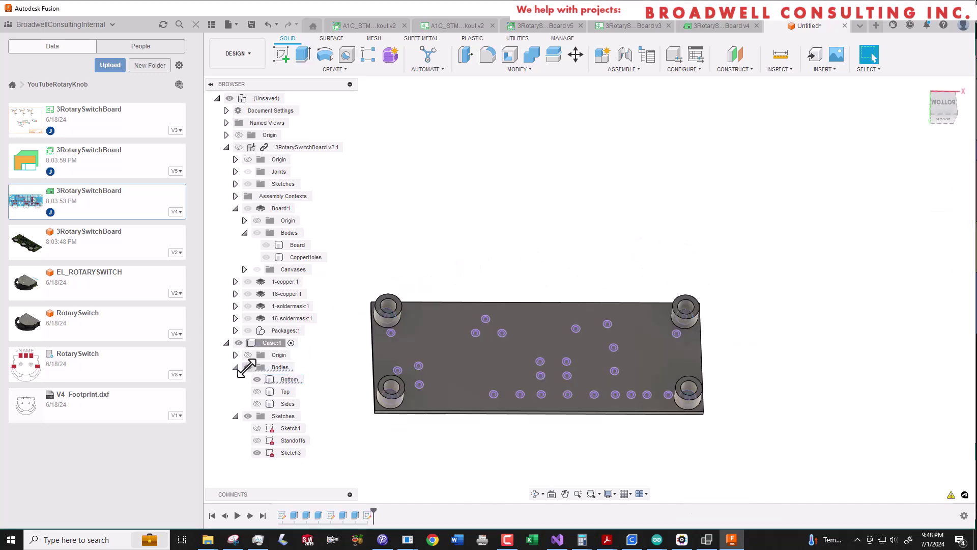
Start an Extrude of all projected circle profiles, hiding the Case bodies while selecting them and showing them again.
{"action": "left_click", "coordinate": [248, 367]}
{"action": "key", "text": "e"}
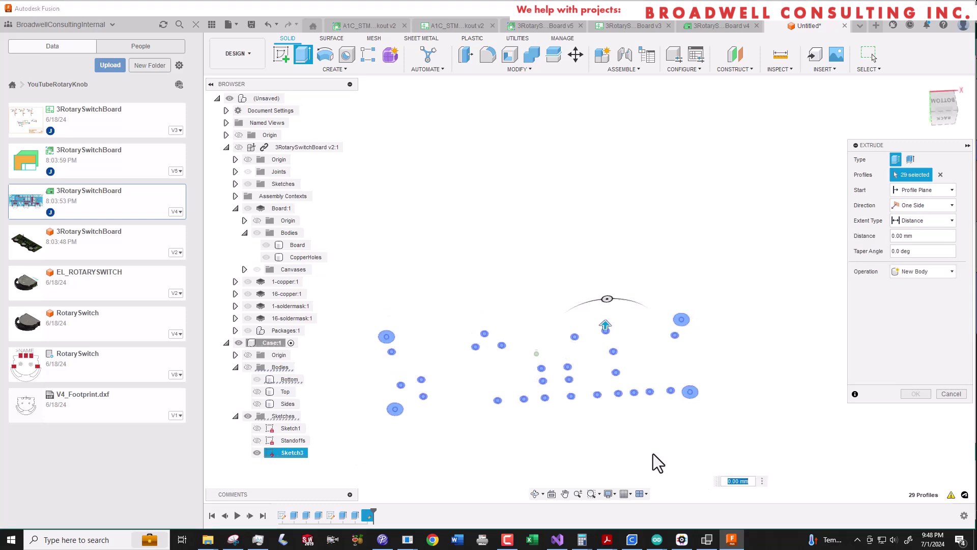
{"action": "left_click", "coordinate": [247, 366]}
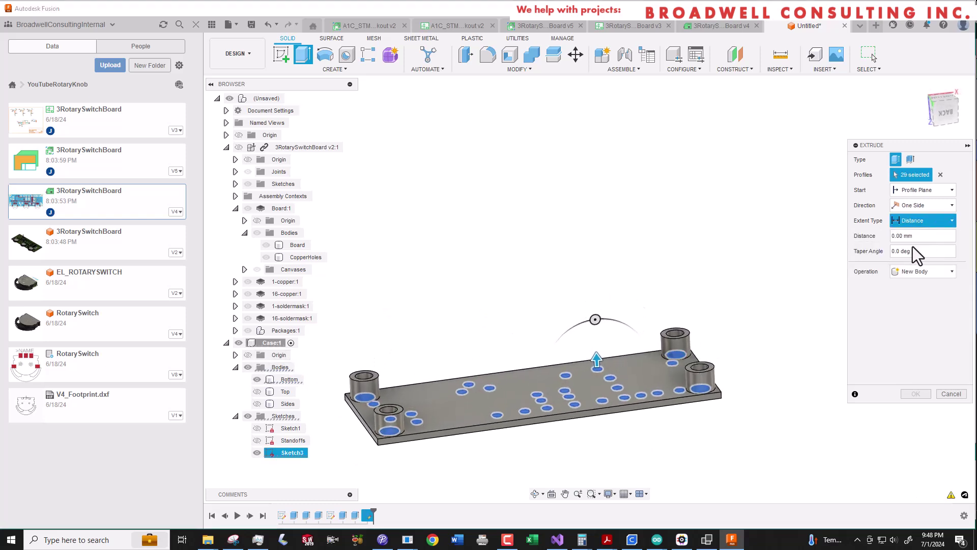
Show the Top plate and extrude the circles up to its inner face with the New Body operation.
{"action": "left_click", "coordinate": [257, 392]}
{"action": "left_click", "coordinate": [436, 395]}
{"action": "left_click", "coordinate": [928, 319]}
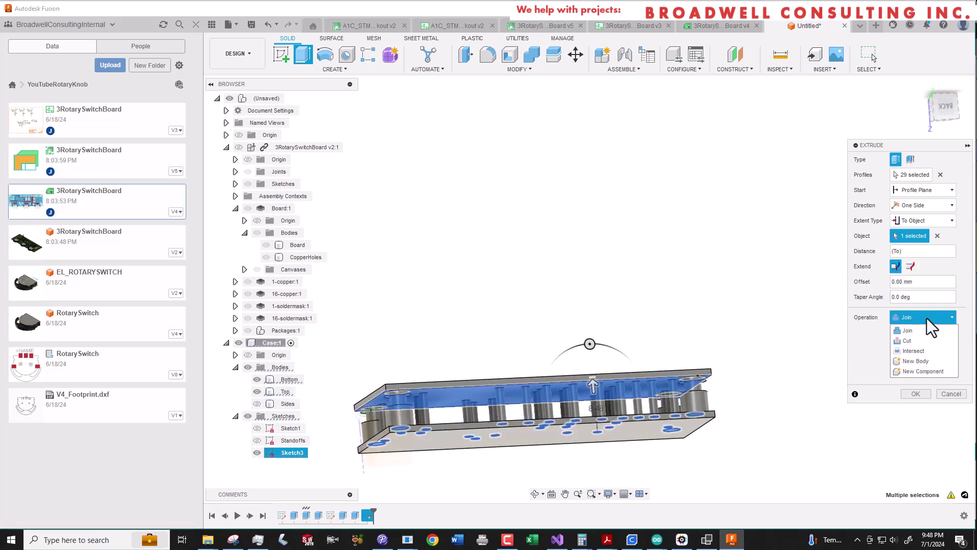
{"action": "left_click", "coordinate": [923, 360]}
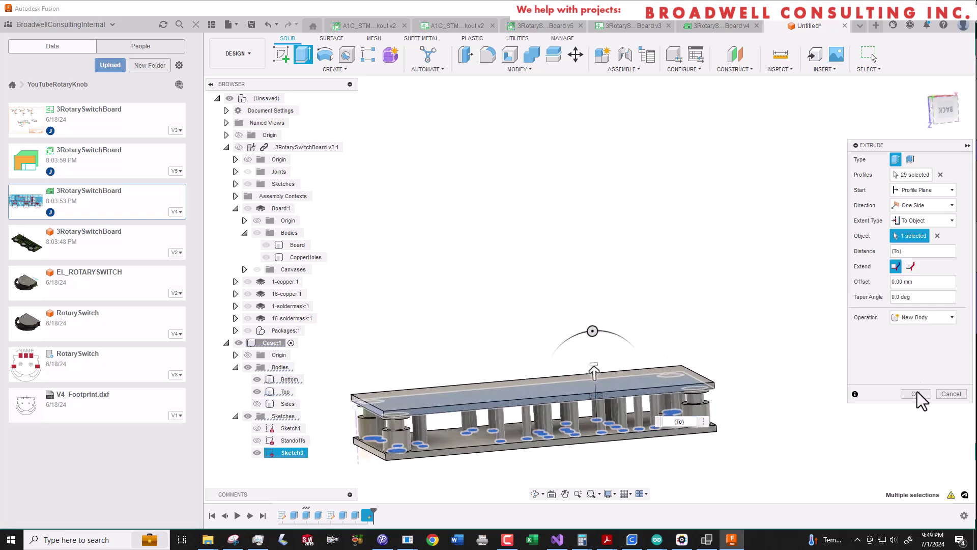
{"action": "left_click", "coordinate": [914, 393]}
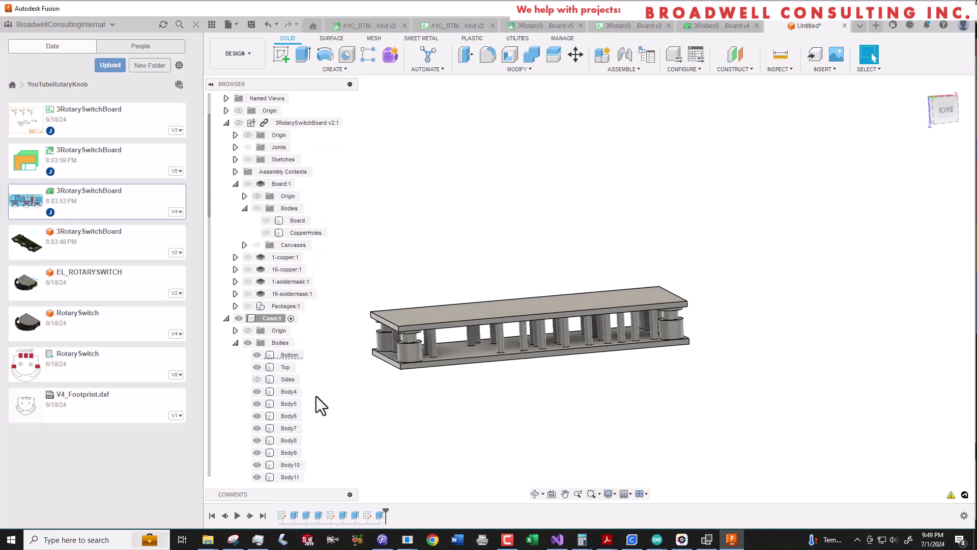
Create a group named Pegs among the Case bodies.
{"action": "left_click", "coordinate": [295, 342]}
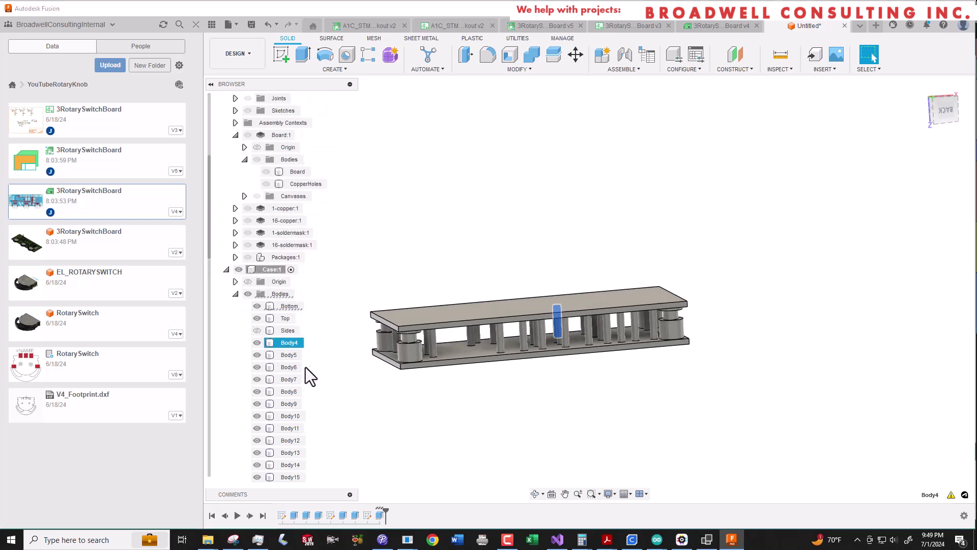
{"action": "right_click", "coordinate": [276, 220]}
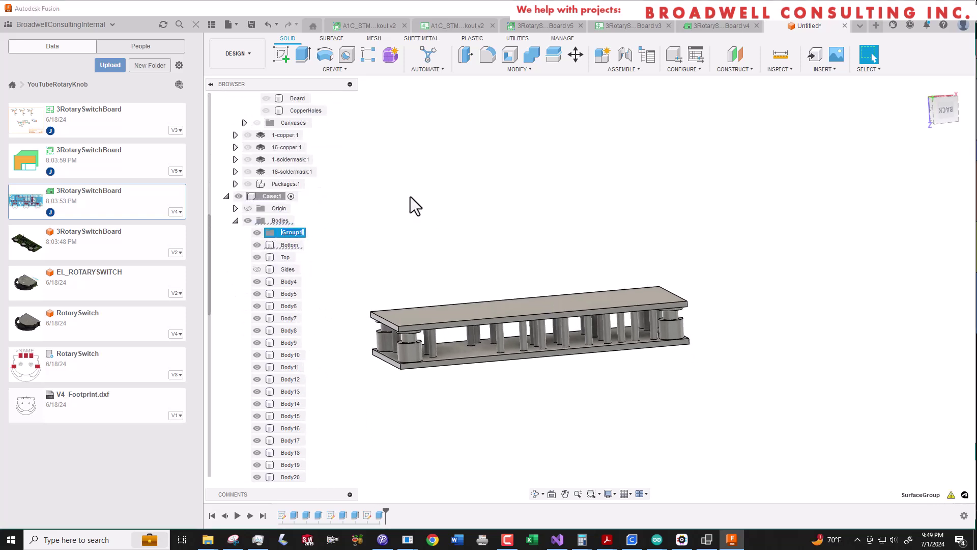
{"action": "type", "text": "Pegs"}
{"action": "key", "text": "Return"}
Move the extruded peg bodies, Body4 through Body32, into the Pegs group.
{"action": "left_click", "coordinate": [298, 280]}
{"action": "scroll", "coordinate": [299, 325], "scroll_direction": "down", "scroll_amount": 5}
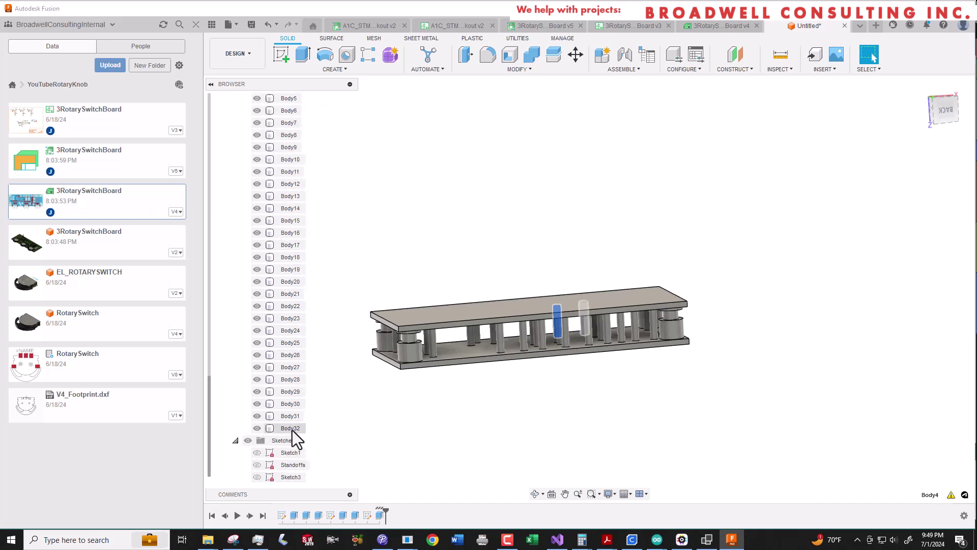
{"action": "left_click", "coordinate": [292, 428], "text": "shift"}
{"action": "right_click", "coordinate": [292, 428]}
{"action": "left_click", "coordinate": [392, 262]}
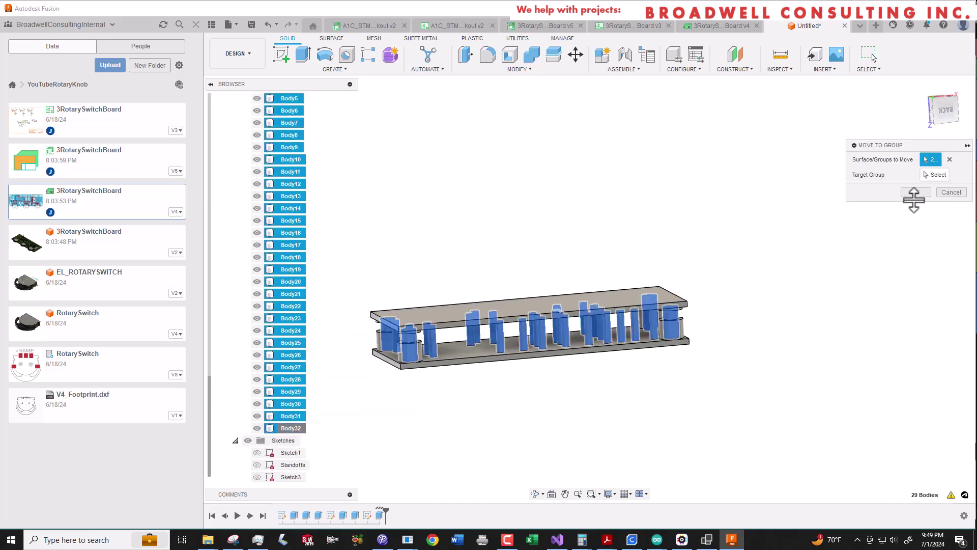
{"action": "scroll", "coordinate": [591, 176], "scroll_direction": "down", "scroll_amount": 3}
{"action": "scroll", "coordinate": [256, 189], "scroll_direction": "up", "scroll_amount": 2}
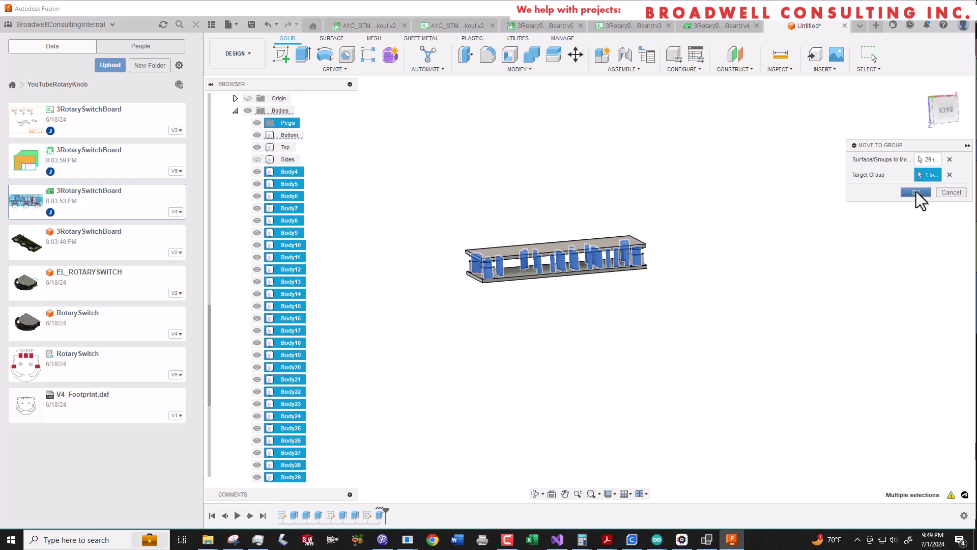
{"action": "left_click", "coordinate": [916, 192]}
With the plates hidden, paint-select the pegs' side faces and offset them by -0.5 mm.
{"action": "left_click", "coordinate": [925, 111]}
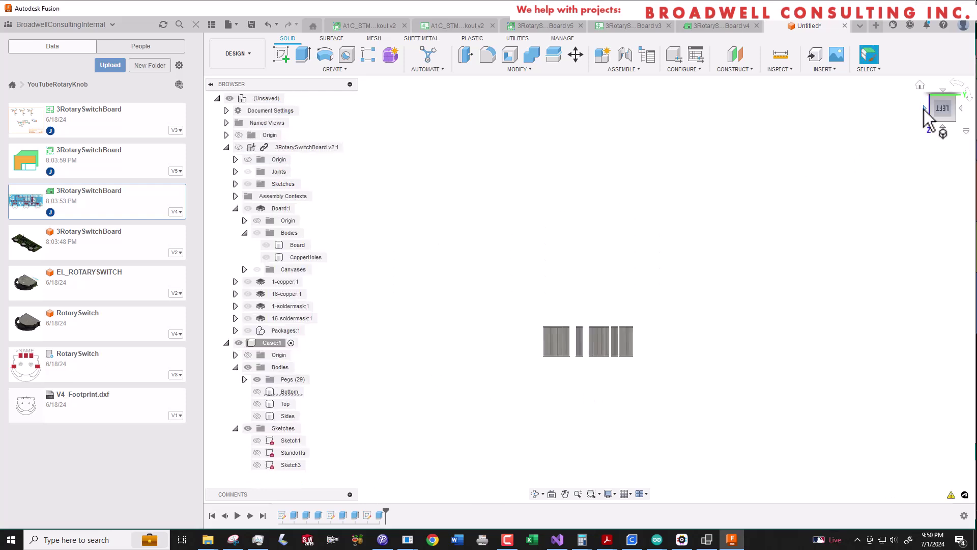
{"action": "left_click", "coordinate": [925, 109]}
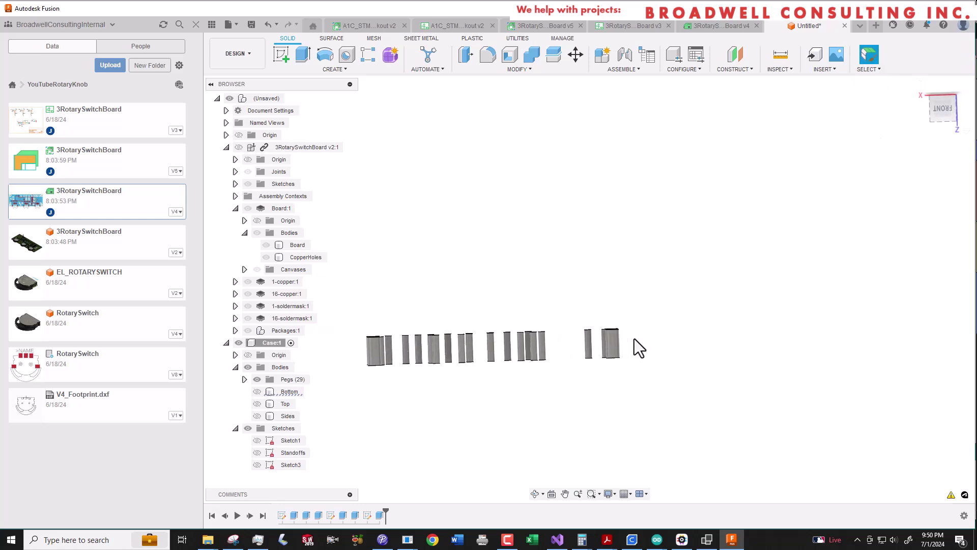
{"action": "left_click_drag", "start_coordinate": [613, 330], "coordinate": [629, 344]}
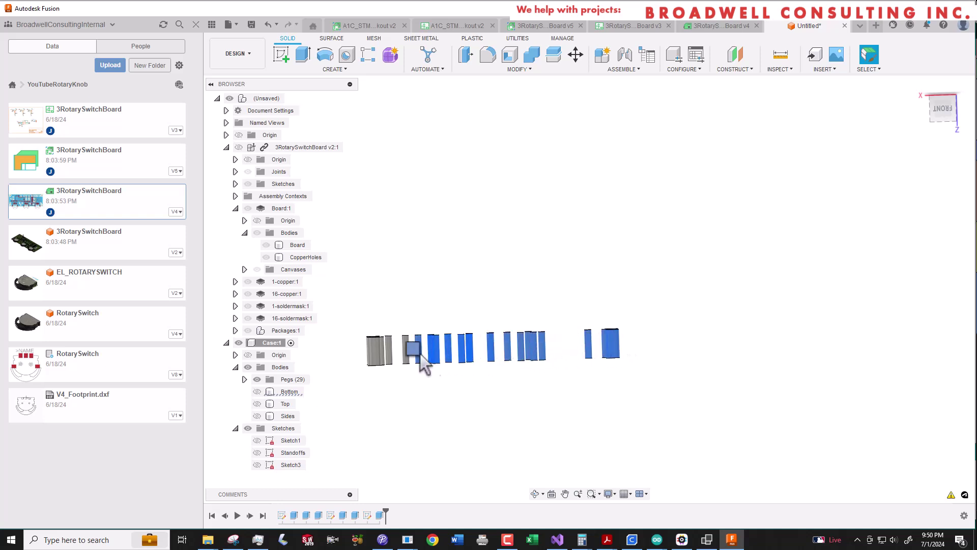
{"action": "left_click_drag", "start_coordinate": [362, 352], "coordinate": [356, 384]}
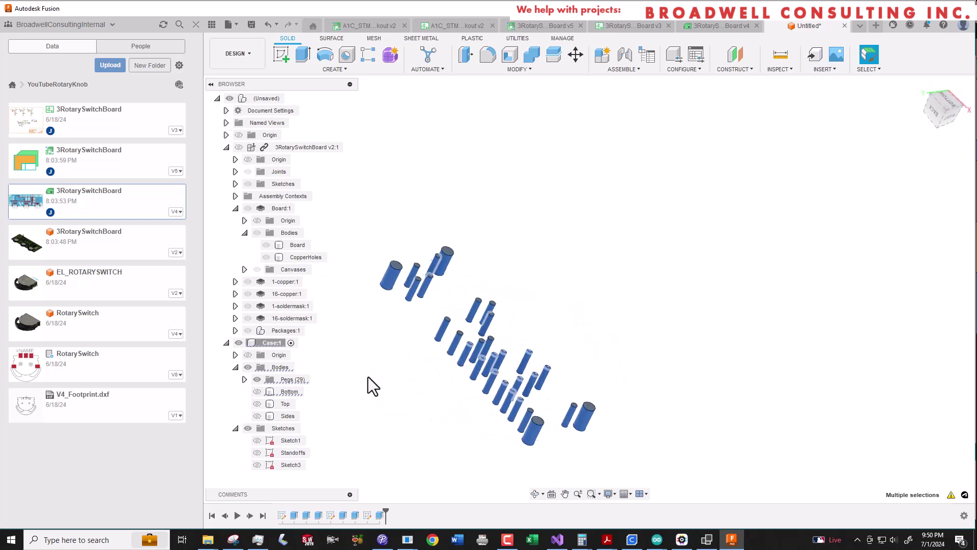
{"action": "left_click", "coordinate": [508, 71]}
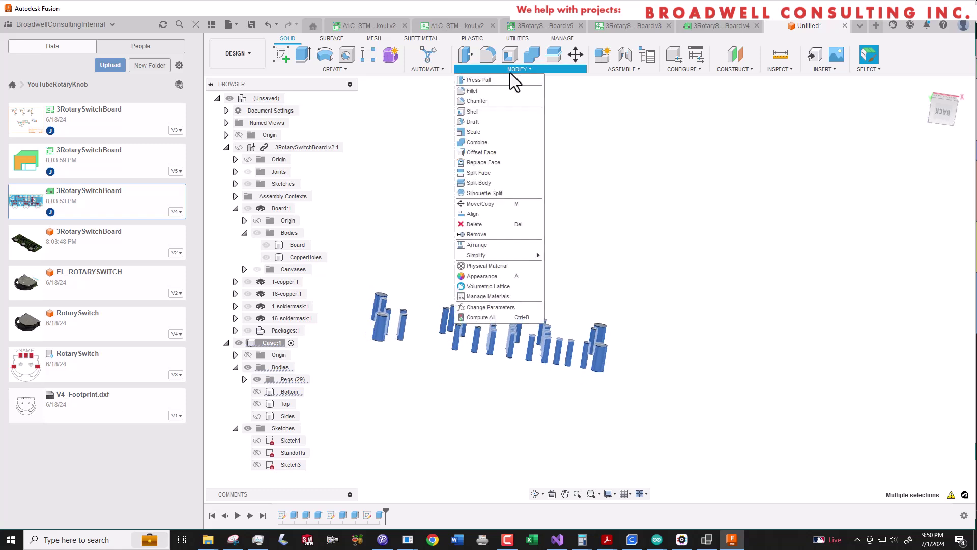
{"action": "left_click", "coordinate": [496, 151]}
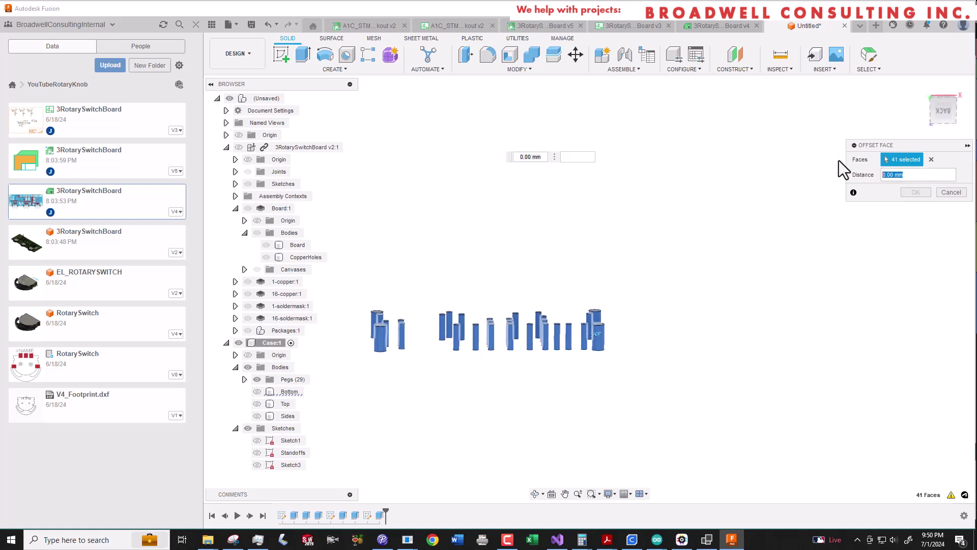
{"action": "type", "text": "-.5"}
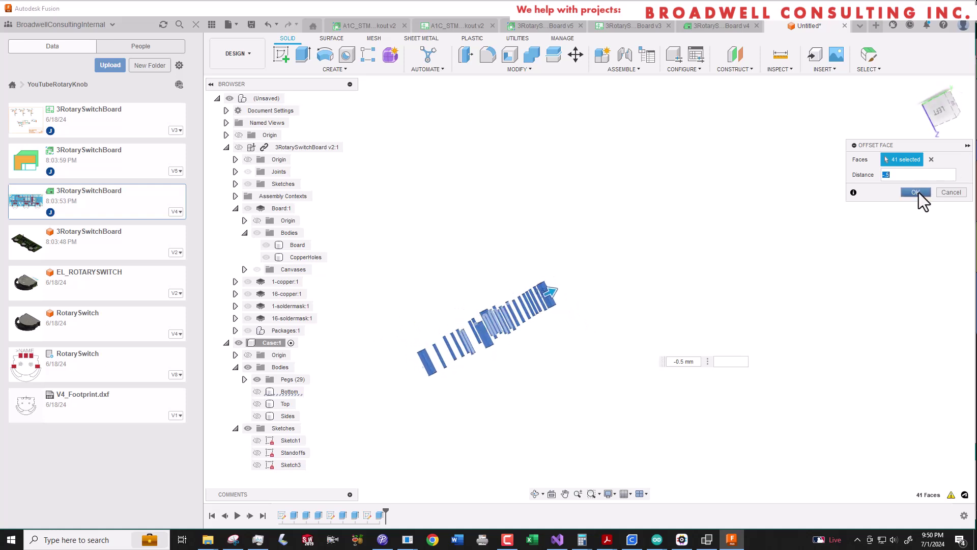
{"action": "left_click", "coordinate": [916, 192]}
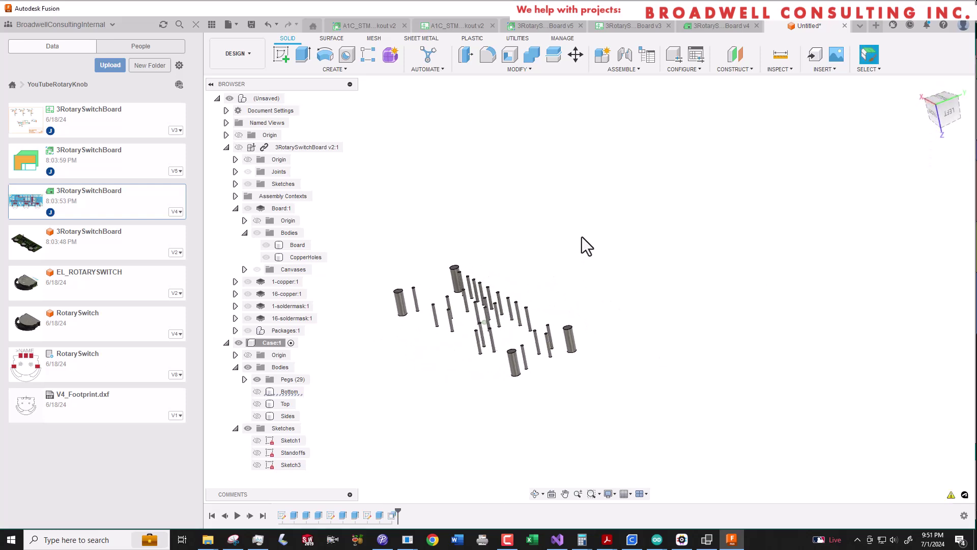
Show the Bottom body with the pegs and change the selection mode from paint to window selection.
{"action": "left_click", "coordinate": [258, 391]}
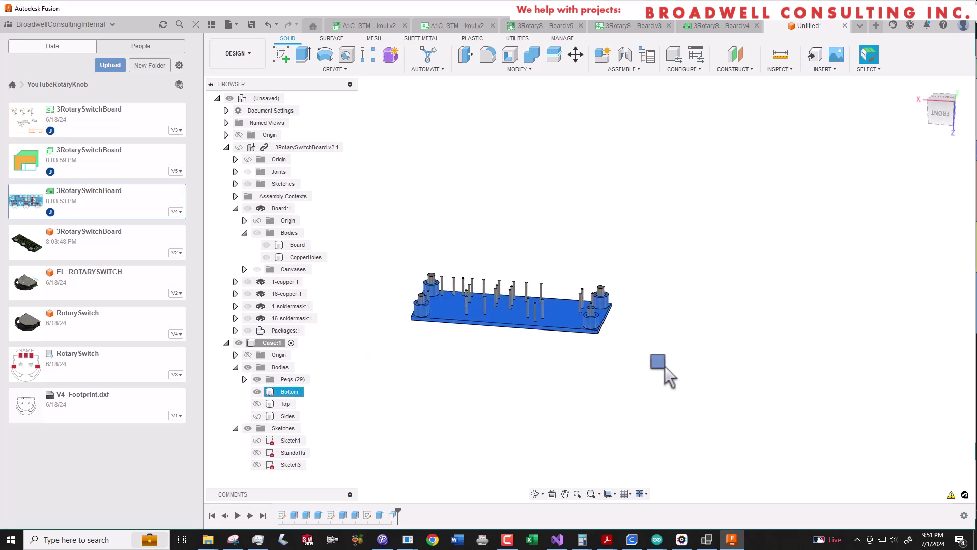
{"action": "left_click", "coordinate": [665, 367]}
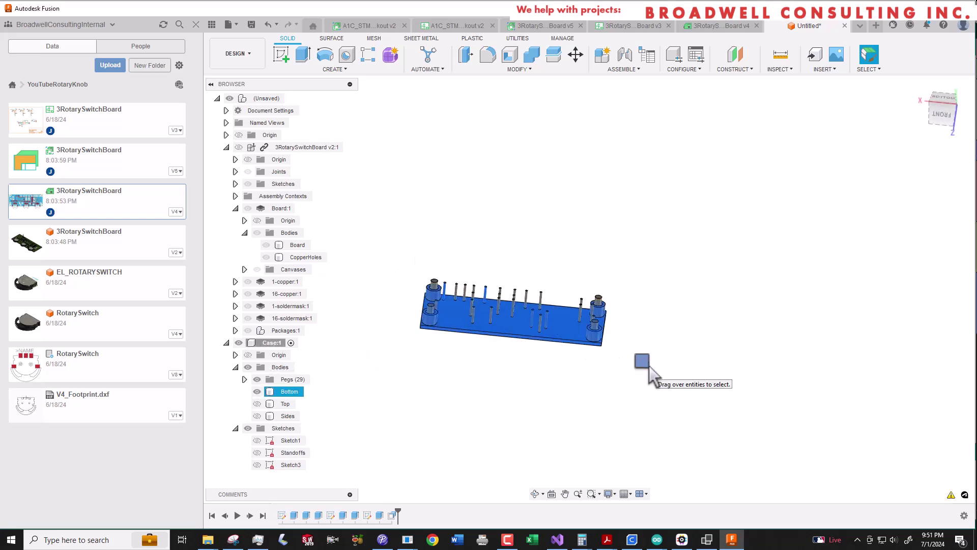
{"action": "left_click_drag", "start_coordinate": [650, 367], "coordinate": [642, 367]}
{"action": "left_click", "coordinate": [875, 70]}
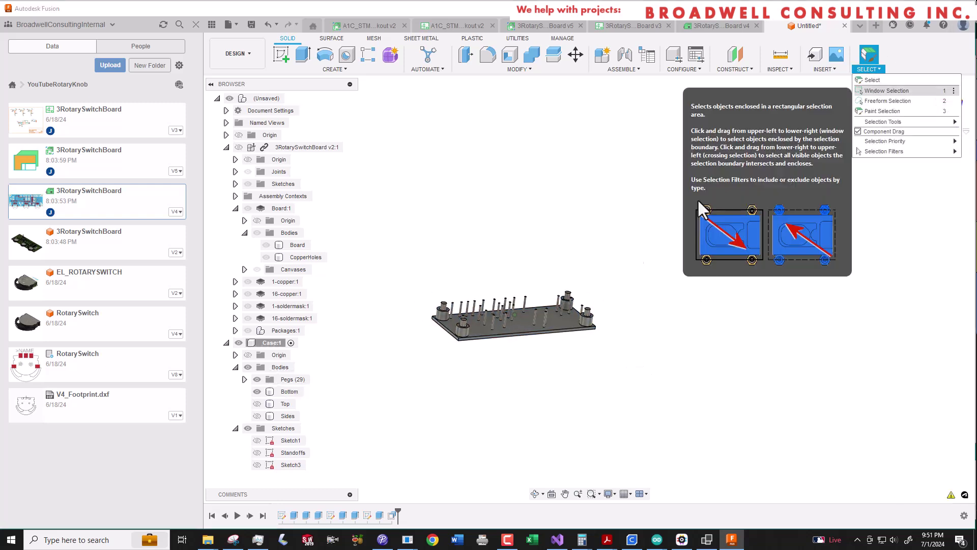
{"action": "left_click_drag", "start_coordinate": [424, 240], "coordinate": [649, 357]}
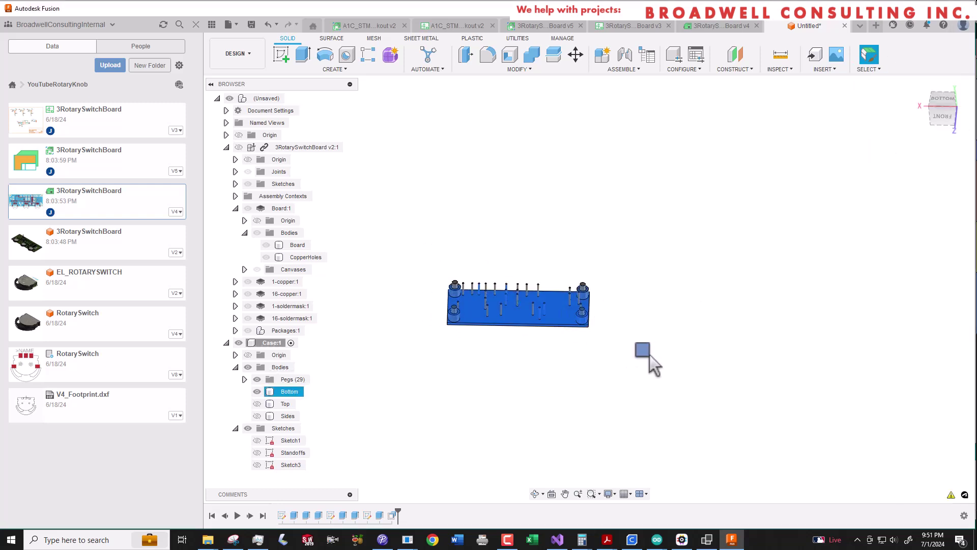
{"action": "left_click", "coordinate": [865, 69]}
{"action": "left_click", "coordinate": [879, 91]}
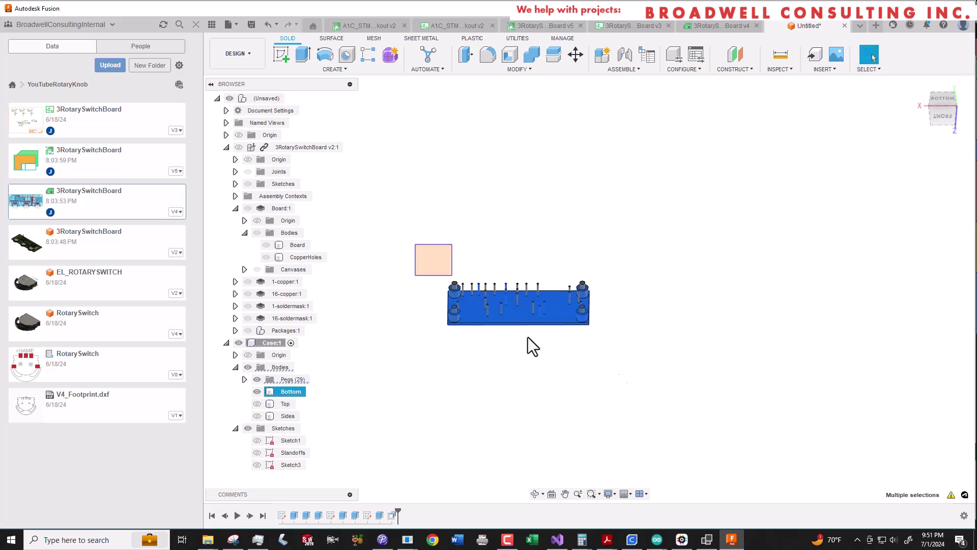
Try to merge all the pegs into the Bottom body using Combine with the Join operation.
{"action": "left_click_drag", "start_coordinate": [528, 337], "coordinate": [650, 395]}
{"action": "left_click", "coordinate": [530, 57]}
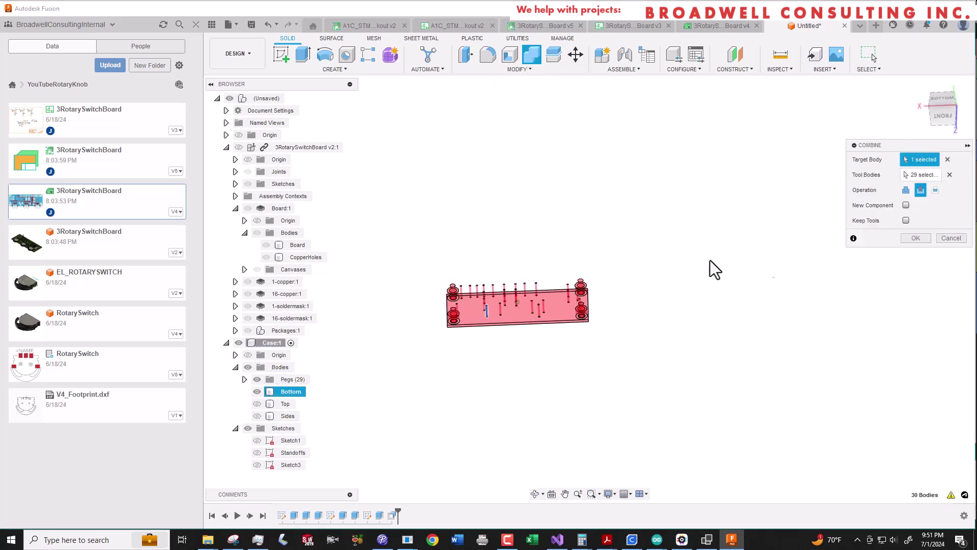
{"action": "left_click", "coordinate": [906, 190]}
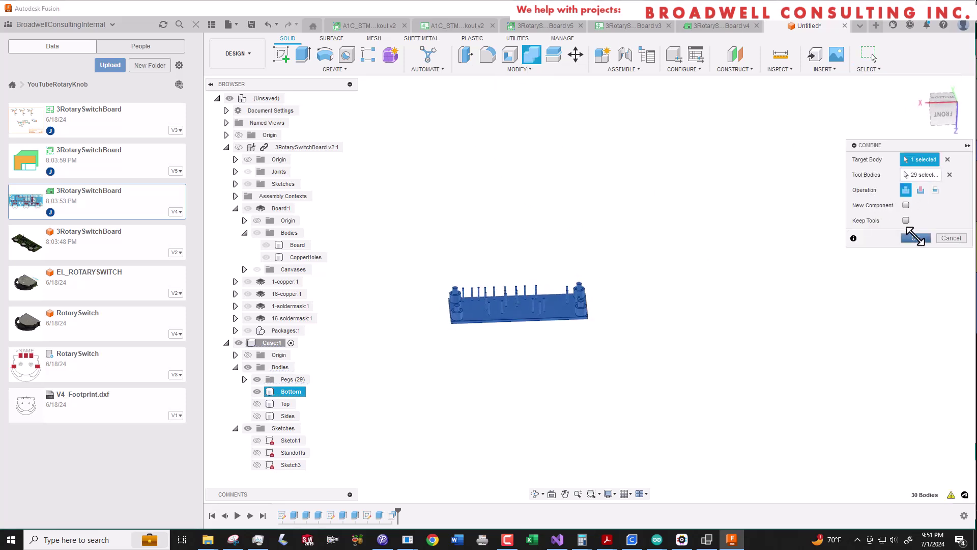
{"action": "left_click", "coordinate": [915, 237]}
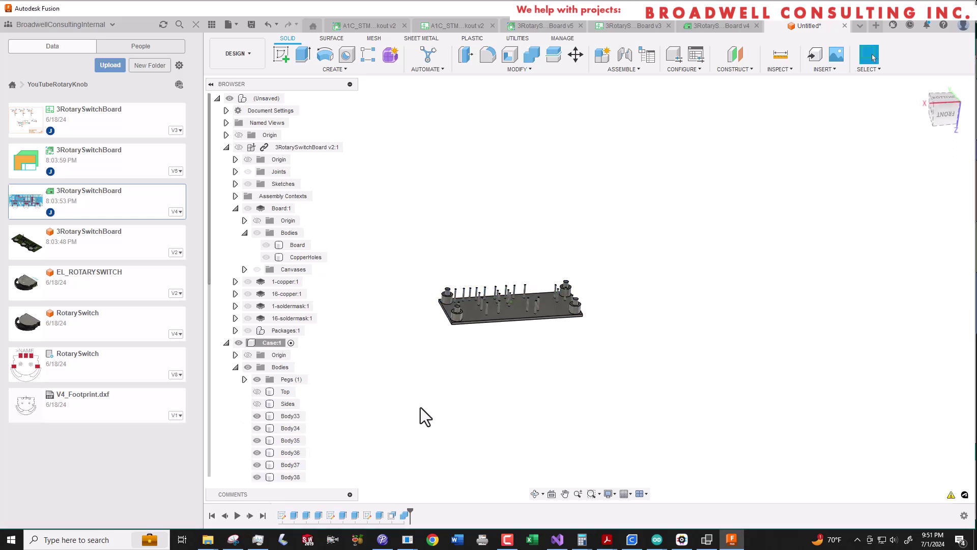
Review the Case bodies list and undo the Combine of the pegs with the Bottom body.
{"action": "mouse_move", "coordinate": [421, 407]}
{"action": "middle_mouse_down", "text": "shift"}
{"action": "mouse_move", "coordinate": [397, 416]}
{"action": "mouse_move", "coordinate": [422, 361]}
{"action": "mouse_move", "coordinate": [407, 402]}
{"action": "middle_mouse_up", "text": "shift"}
{"action": "scroll", "coordinate": [379, 405], "scroll_direction": "down", "scroll_amount": 2}
{"action": "scroll", "coordinate": [298, 435], "scroll_direction": "down", "scroll_amount": 3}
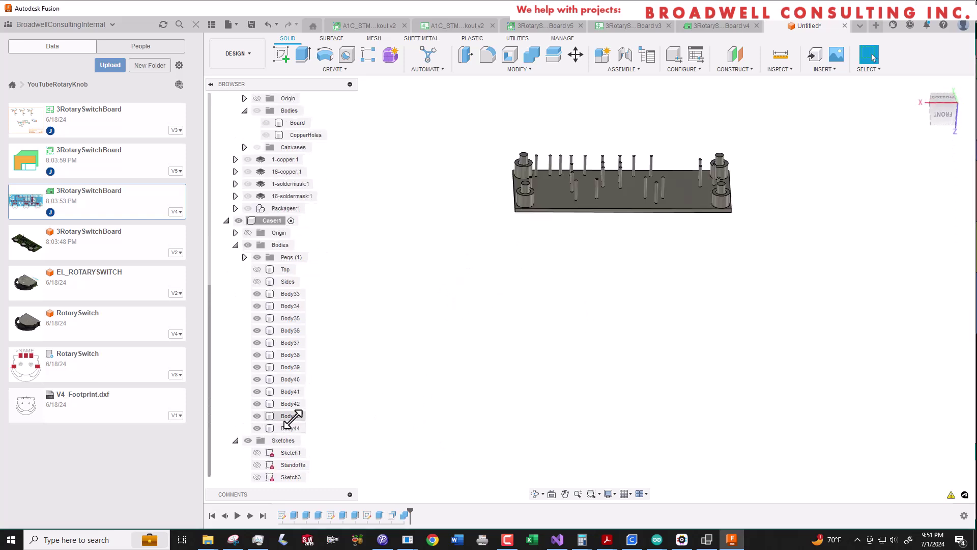
{"action": "scroll", "coordinate": [344, 373], "scroll_direction": "up", "scroll_amount": 1}
{"action": "key", "text": "ctrl+z"}
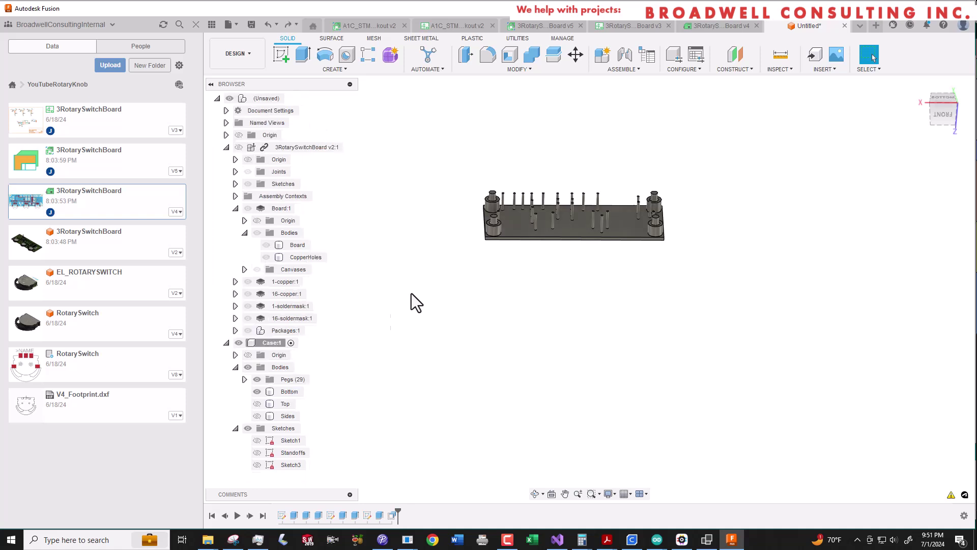
Show the 3RotarySwitchBoard component and the Top and Sides bodies, and hide the Pegs group.
{"action": "scroll", "coordinate": [412, 293], "scroll_direction": "up", "scroll_amount": 1}
{"action": "middle_click_drag", "start_coordinate": [425, 279], "coordinate": [441, 216], "text": "shift"}
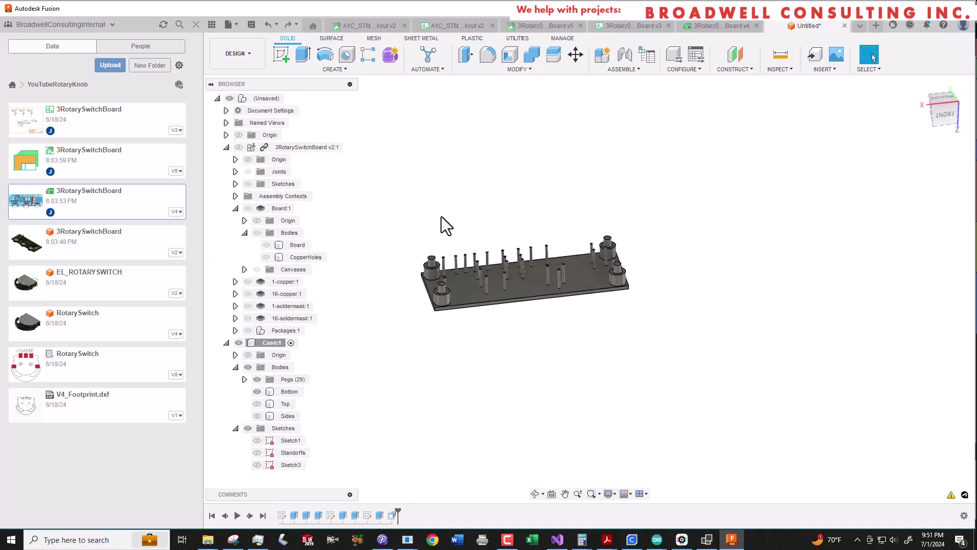
{"action": "left_click", "coordinate": [239, 148]}
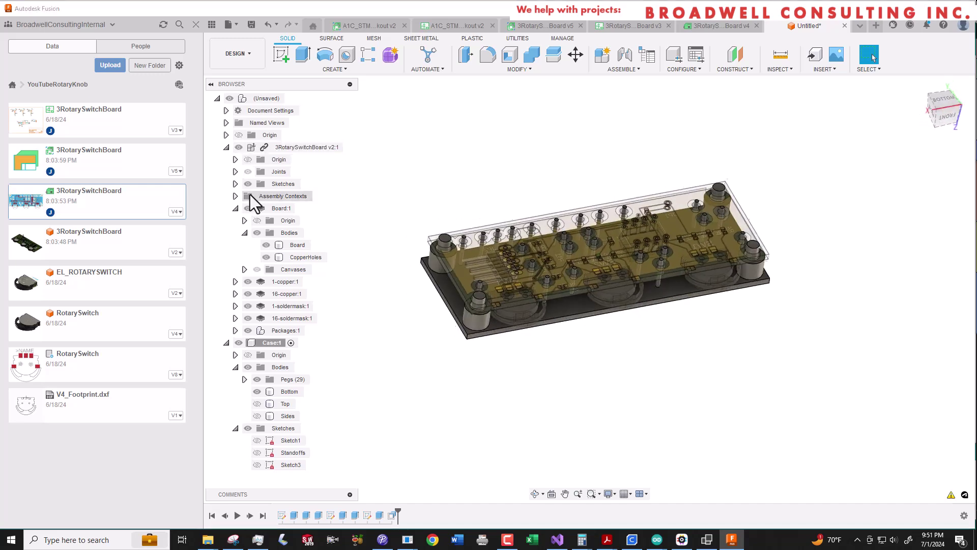
{"action": "left_click", "coordinate": [256, 404]}
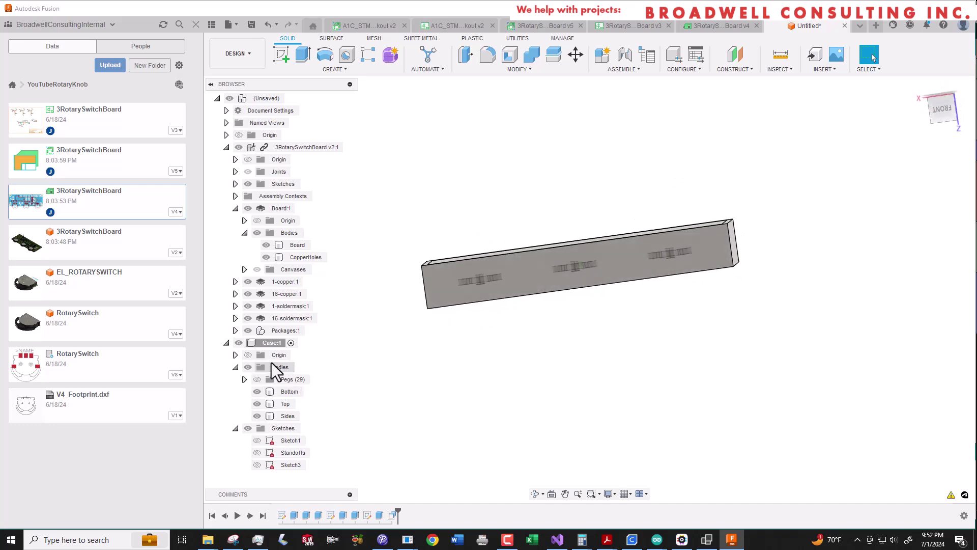
Start a sketch on the case's long front side face and project the six edge-on faces of the three rotary switches.
{"action": "left_click", "coordinate": [281, 52]}
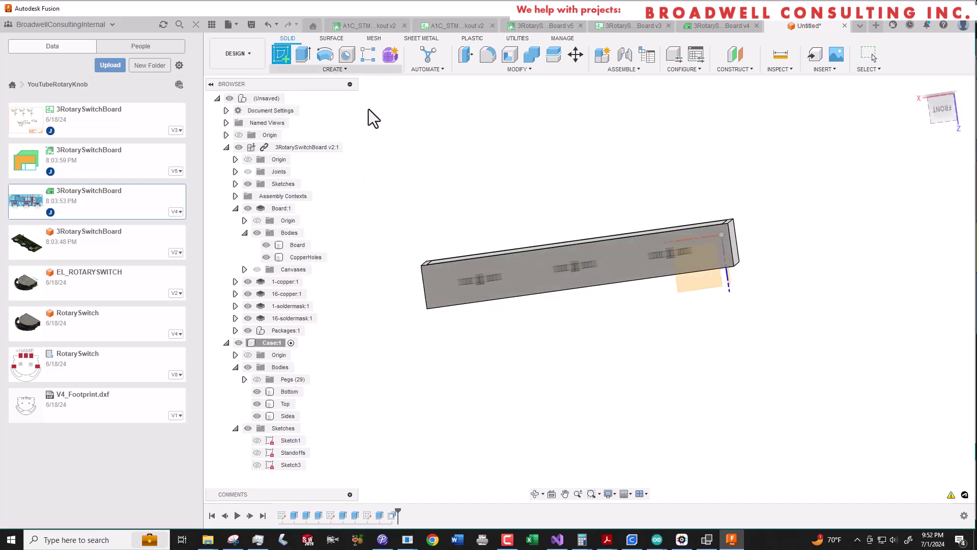
{"action": "left_click", "coordinate": [523, 279]}
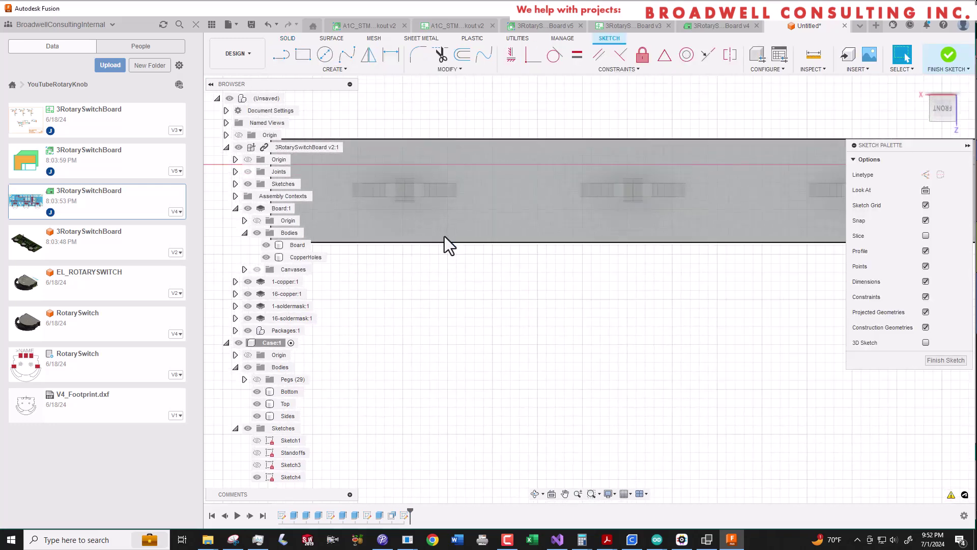
{"action": "key", "text": "p"}
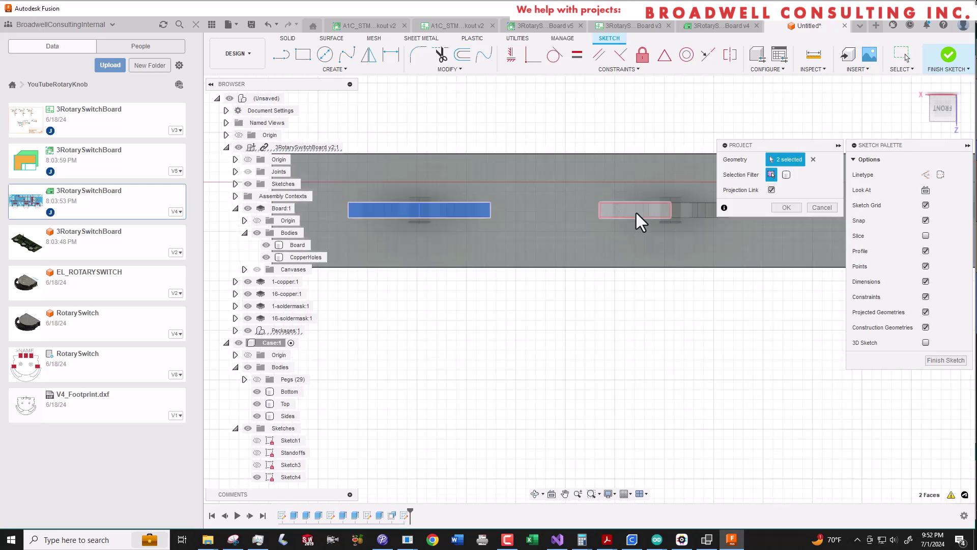
{"action": "left_click", "coordinate": [636, 213]}
{"action": "left_click", "coordinate": [622, 209]}
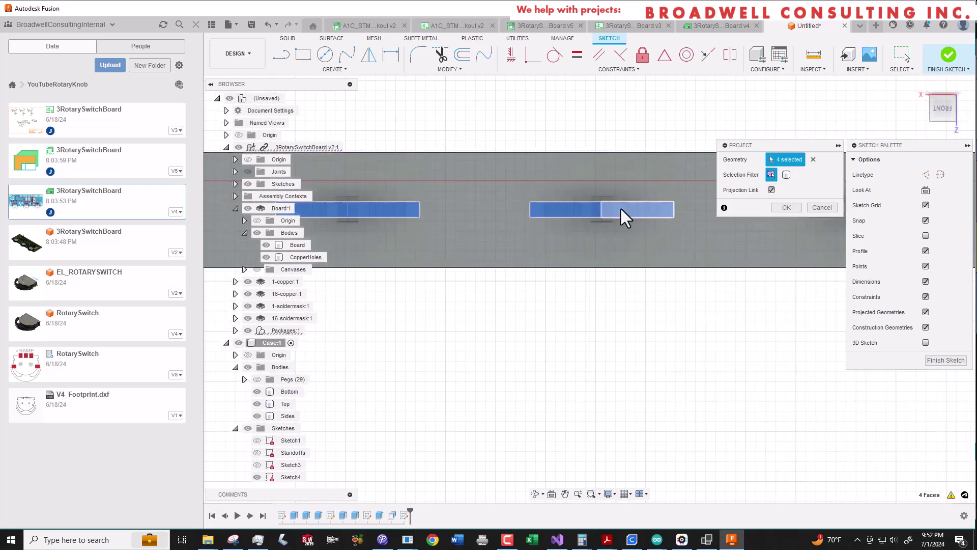
{"action": "left_click", "coordinate": [576, 208]}
{"action": "left_click", "coordinate": [787, 208]}
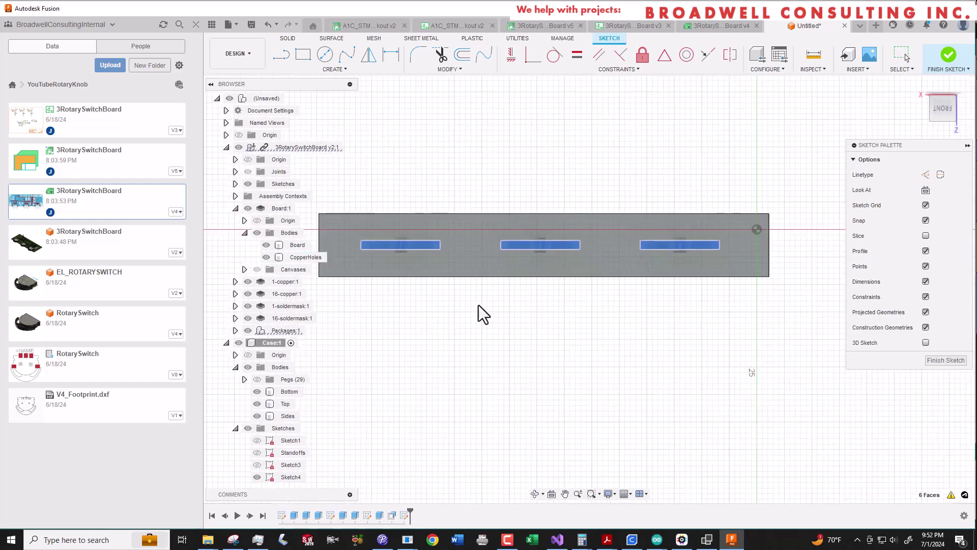
{"action": "scroll", "coordinate": [478, 305], "scroll_direction": "up", "scroll_amount": 3}
{"action": "key", "text": "o"}
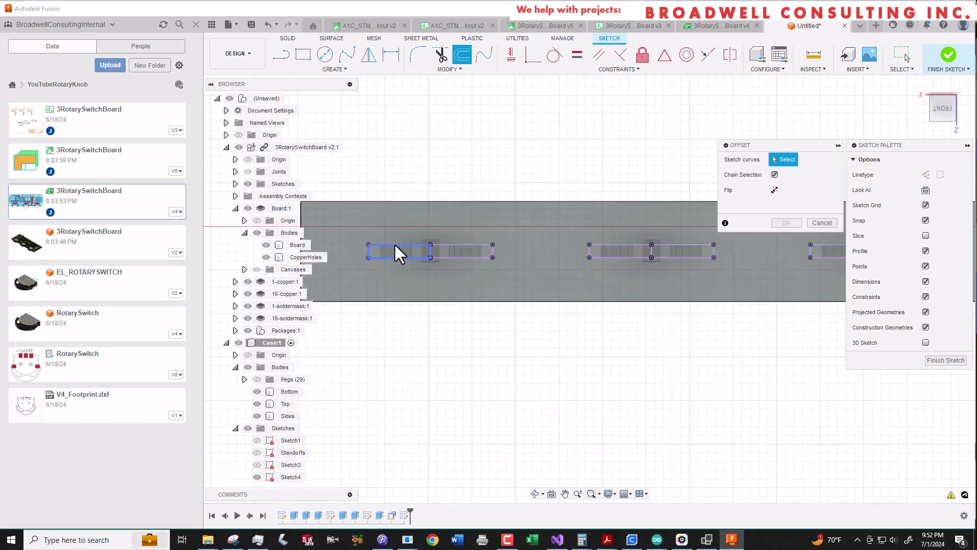
{"action": "key", "text": "Escape"}
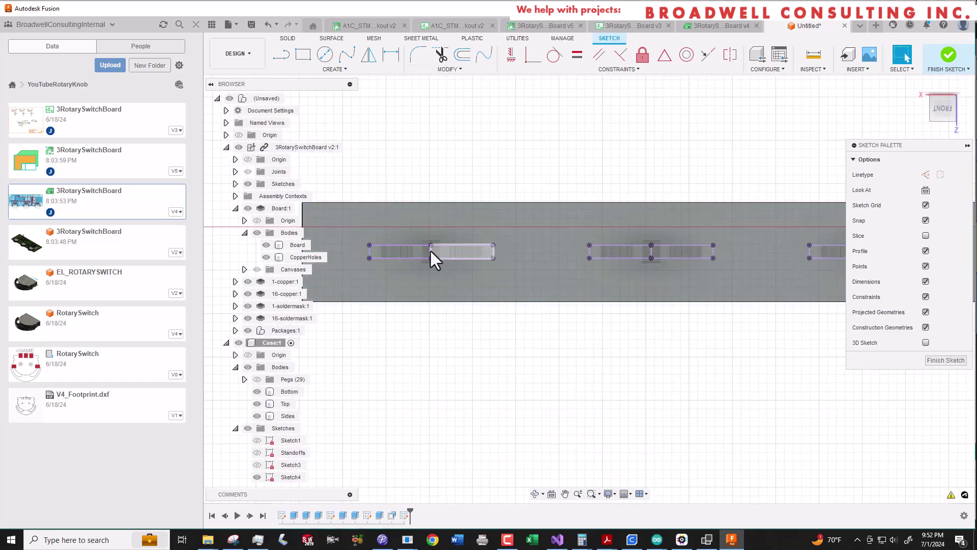
Delete the vertical middle line inside each projected rotary switch outline, leaving plain rectangles.
{"action": "scroll", "coordinate": [429, 251], "scroll_direction": "up", "scroll_amount": 5}
{"action": "scroll", "coordinate": [429, 251], "scroll_direction": "down", "scroll_amount": 5}
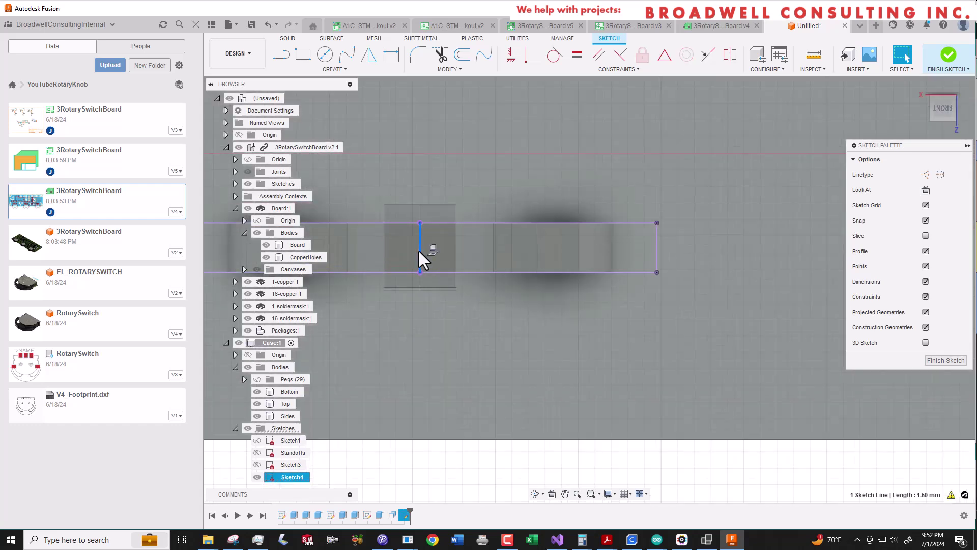
{"action": "left_click", "coordinate": [751, 254]}
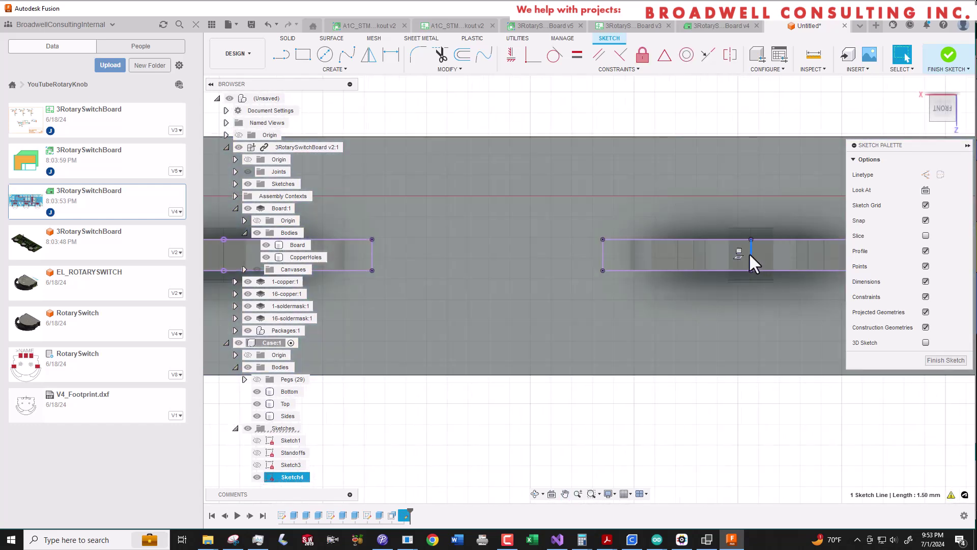
{"action": "scroll", "coordinate": [753, 270], "scroll_direction": "up", "scroll_amount": 3}
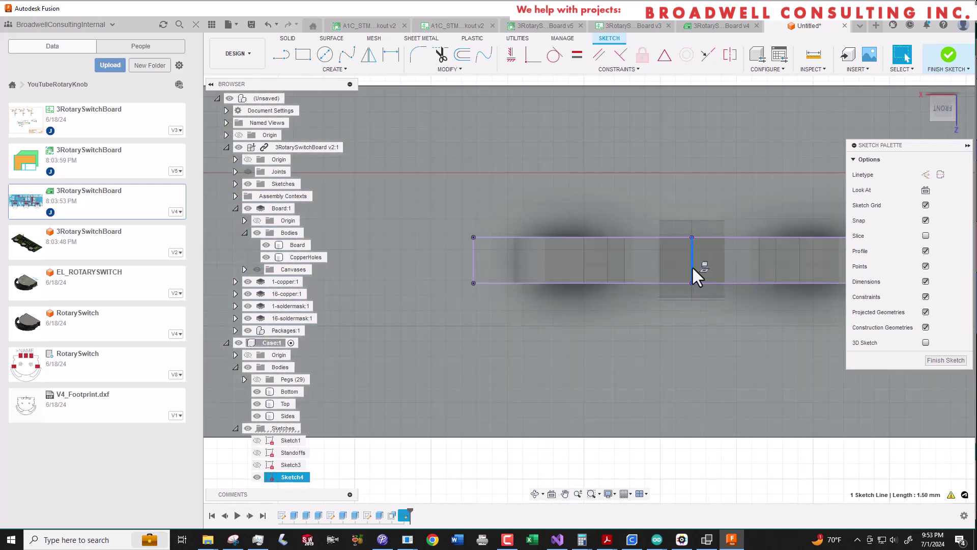
{"action": "key", "text": "Escape"}
{"action": "scroll", "coordinate": [690, 295], "scroll_direction": "down", "scroll_amount": 3}
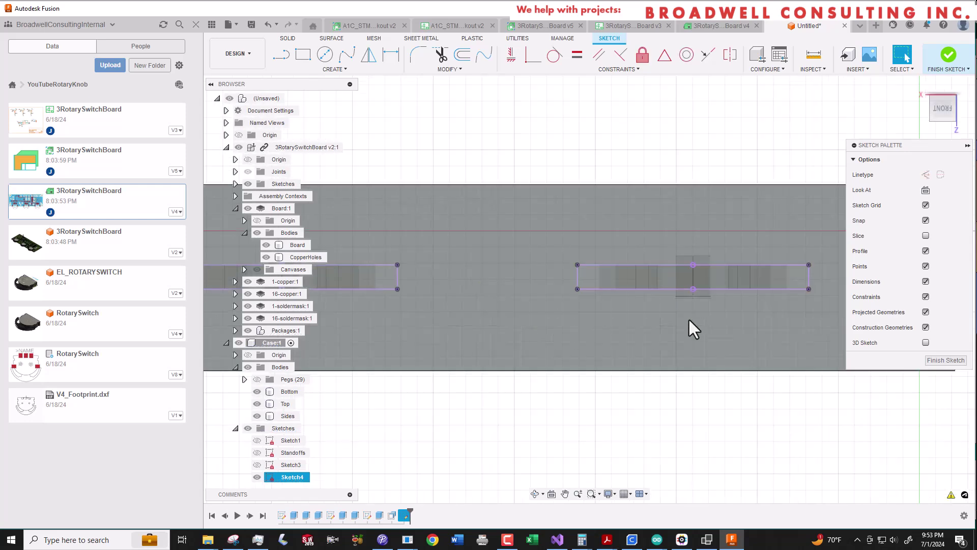
Offset the middle rotary switch's projected rectangle outward by 1 mm.
{"action": "scroll", "coordinate": [693, 329], "scroll_direction": "down", "scroll_amount": 3}
{"action": "left_click", "coordinate": [457, 69]}
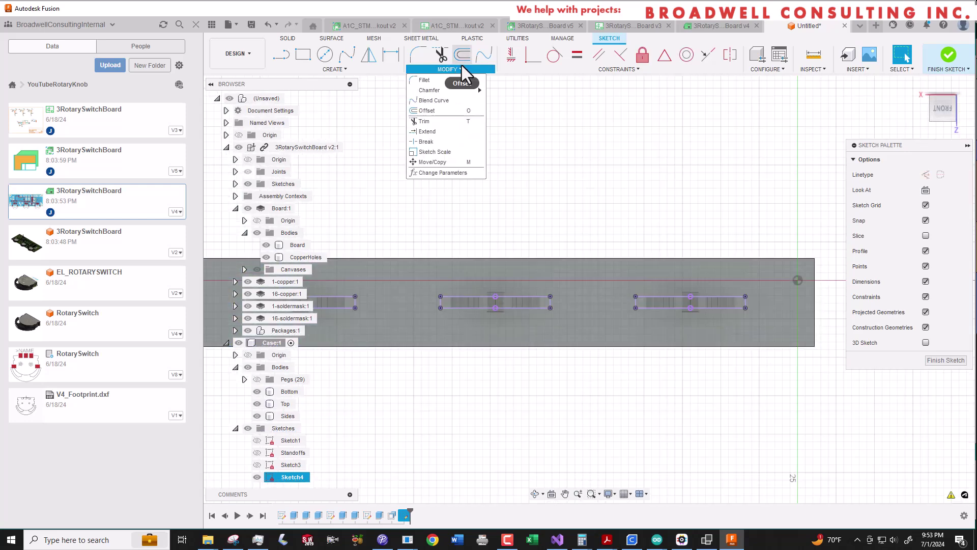
{"action": "left_click", "coordinate": [465, 96]}
{"action": "left_click", "coordinate": [466, 299]}
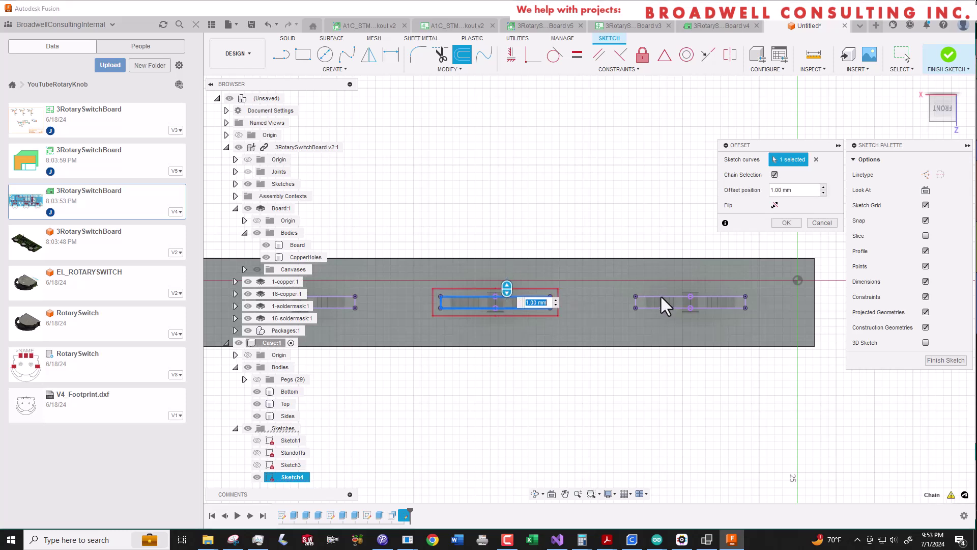
{"action": "key", "text": "Return"}
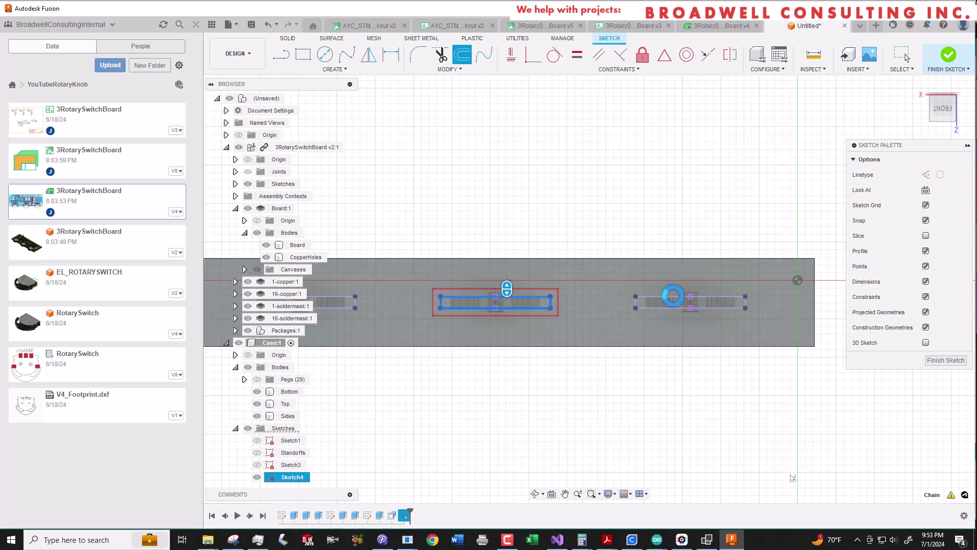
Examine the projected rectangle nearest the sketch origin for a leftover vertical dividing line.
{"action": "scroll", "coordinate": [650, 296], "scroll_direction": "up", "scroll_amount": 2}
{"action": "left_click", "coordinate": [667, 296]}
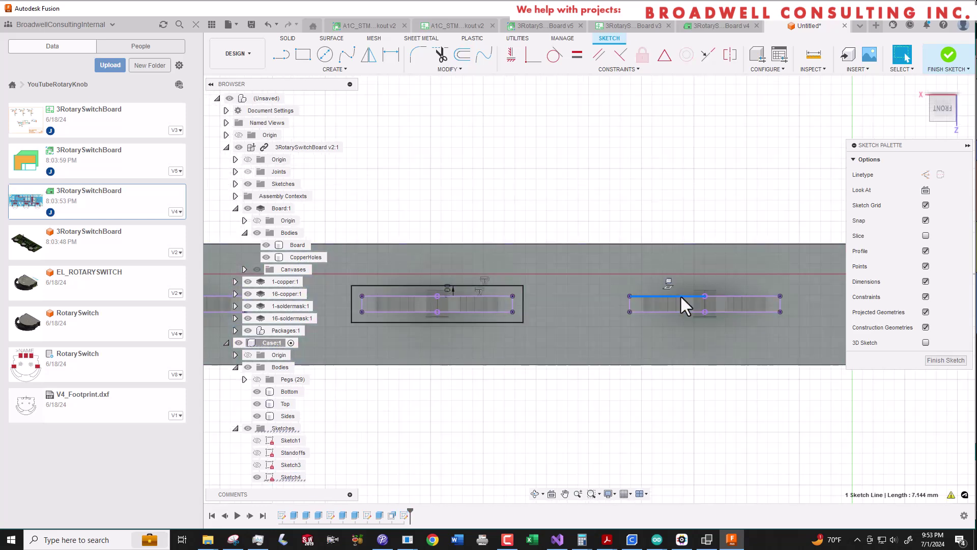
{"action": "scroll", "coordinate": [705, 304], "scroll_direction": "up", "scroll_amount": 5}
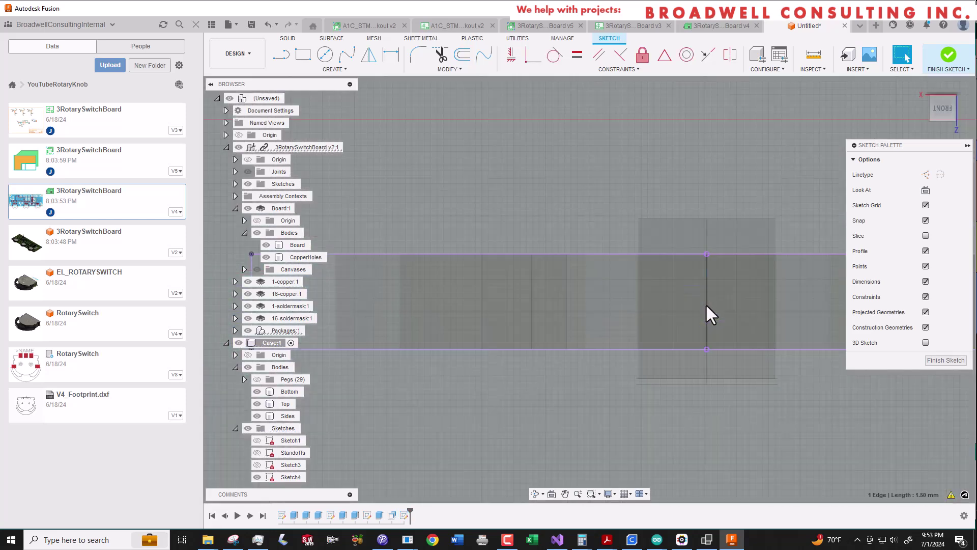
{"action": "left_click", "coordinate": [707, 305]}
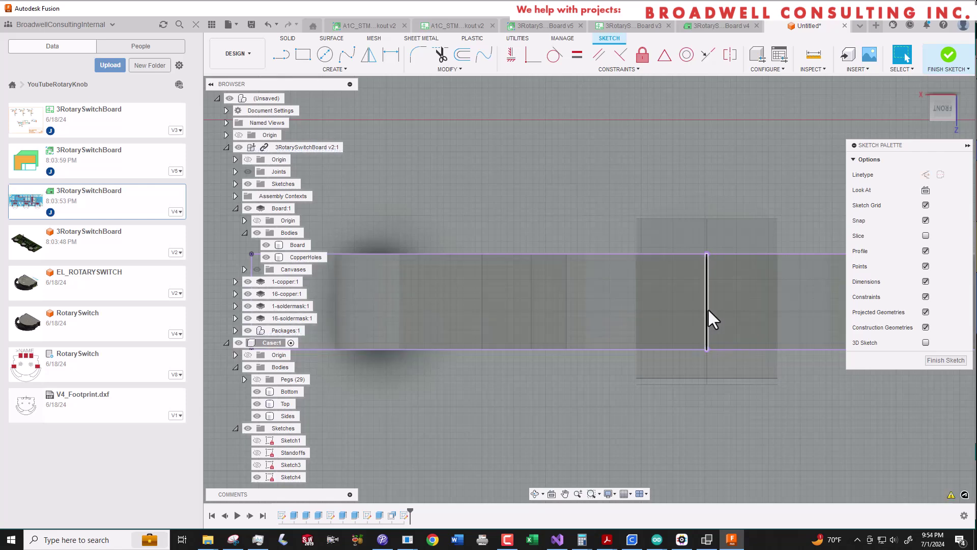
{"action": "left_click", "coordinate": [708, 308]}
{"action": "scroll", "coordinate": [702, 321], "scroll_direction": "down", "scroll_amount": 3}
{"action": "scroll", "coordinate": [672, 334], "scroll_direction": "down", "scroll_amount": 1}
{"action": "left_click", "coordinate": [627, 323]}
{"action": "scroll", "coordinate": [642, 321], "scroll_direction": "down", "scroll_amount": 1}
{"action": "left_click", "coordinate": [701, 322], "text": "ctrl"}
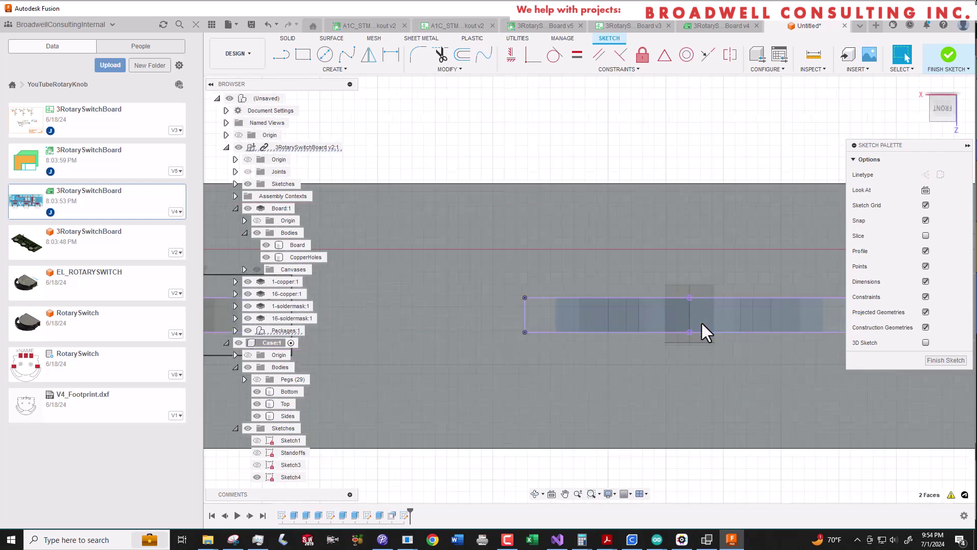
Offset the projected switch rectangle nearest the sketch origin outward by 1 mm.
{"action": "scroll", "coordinate": [580, 213], "scroll_direction": "down", "scroll_amount": 3}
{"action": "left_click", "coordinate": [459, 69]}
{"action": "left_click", "coordinate": [444, 111]}
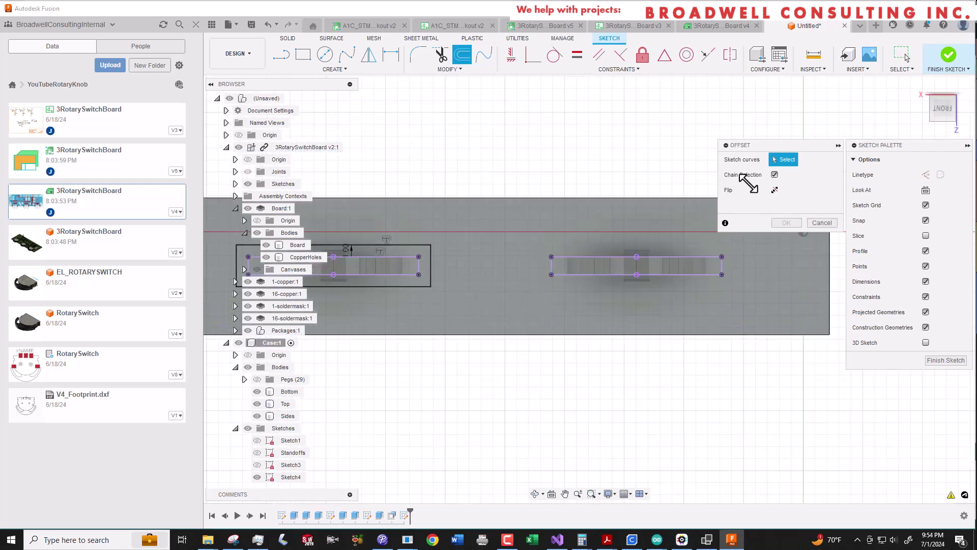
{"action": "left_click", "coordinate": [618, 258]}
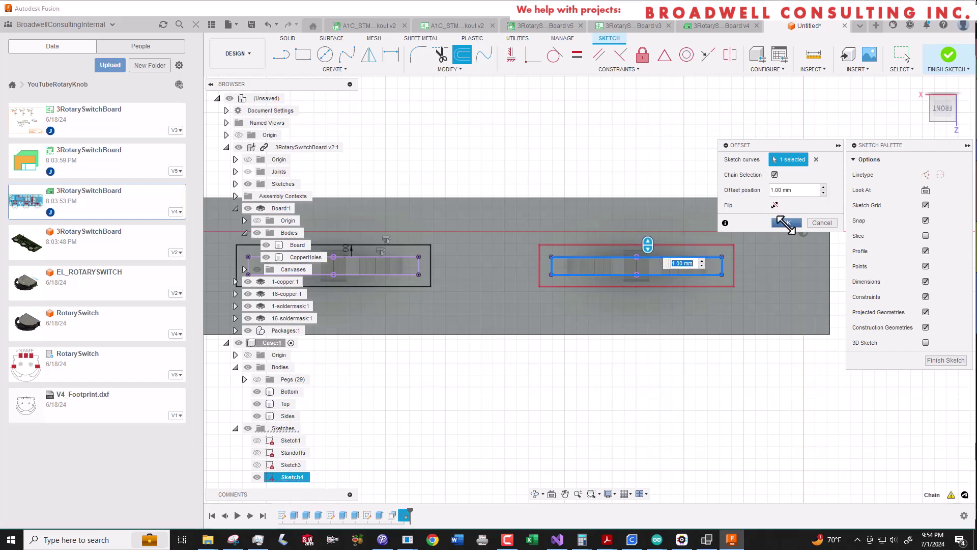
{"action": "left_click", "coordinate": [787, 224]}
Set the offset dimension of the middle rotary switch rectangle and the neighbouring one already offset to 2 mm each.
{"action": "scroll", "coordinate": [484, 291], "scroll_direction": "down", "scroll_amount": 1}
{"action": "scroll", "coordinate": [372, 275], "scroll_direction": "up", "scroll_amount": 2}
{"action": "double_click", "coordinate": [386, 241]}
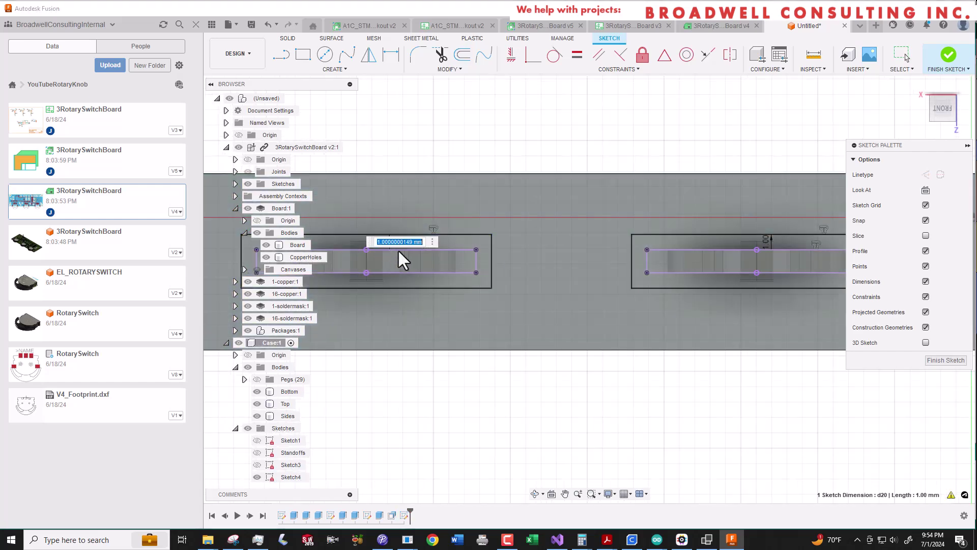
{"action": "type", "text": "2"}
{"action": "key", "text": "Return"}
{"action": "left_click", "coordinate": [702, 248]}
{"action": "left_click", "coordinate": [701, 247]}
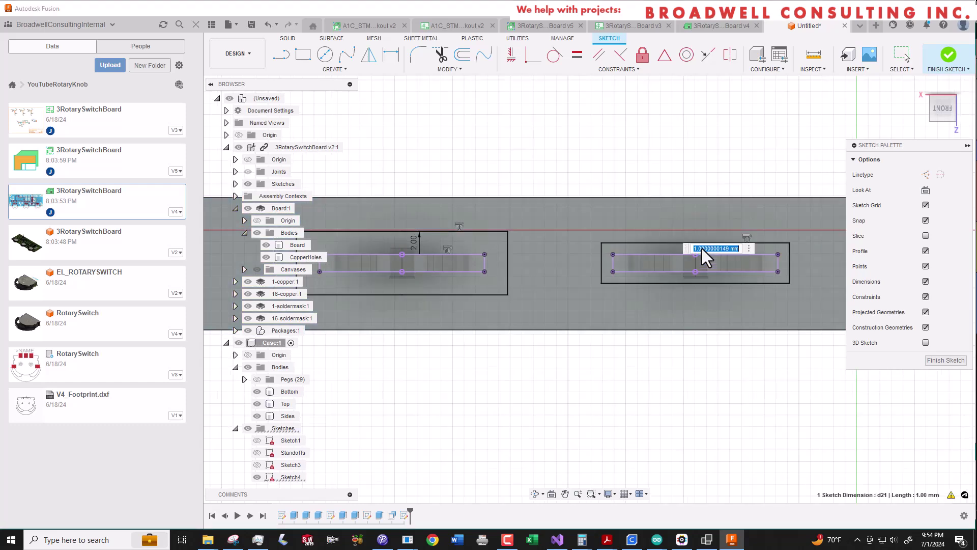
{"action": "type", "text": "2"}
{"action": "key", "text": "Return"}
Offset the remaining projected rotary switch rectangle outward by 2 mm and finish the sketch.
{"action": "scroll", "coordinate": [487, 304], "scroll_direction": "up", "scroll_amount": 4}
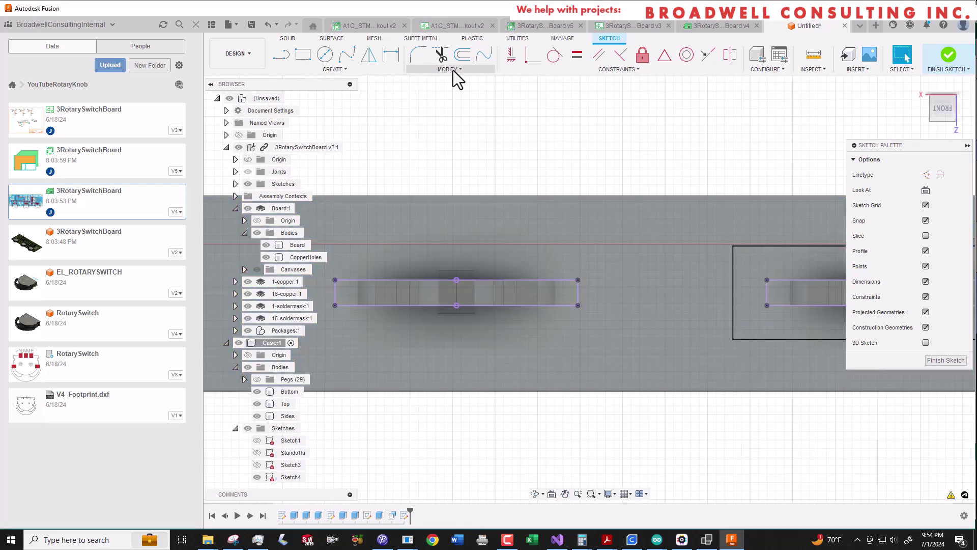
{"action": "key", "text": "o"}
{"action": "left_click", "coordinate": [402, 280]}
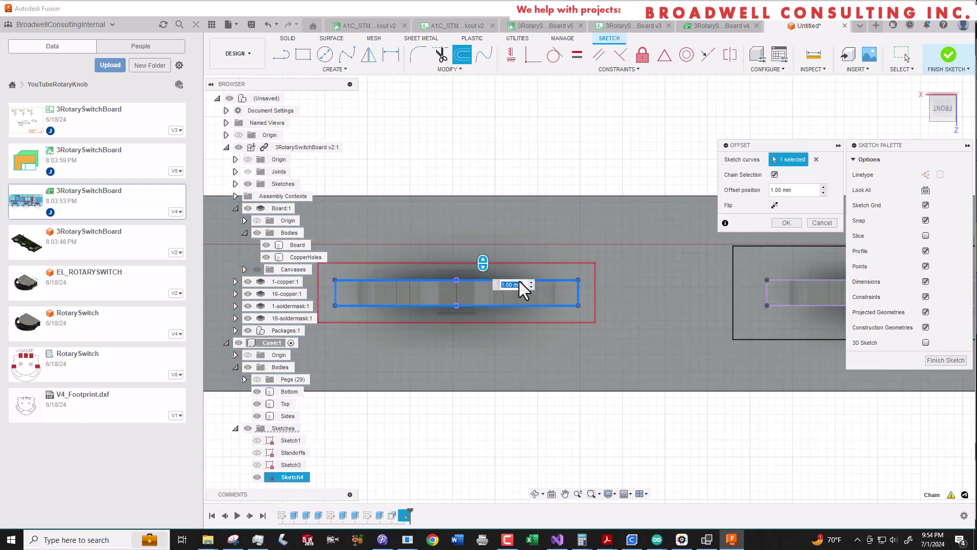
{"action": "key", "text": "Return"}
{"action": "left_click", "coordinate": [948, 55]}
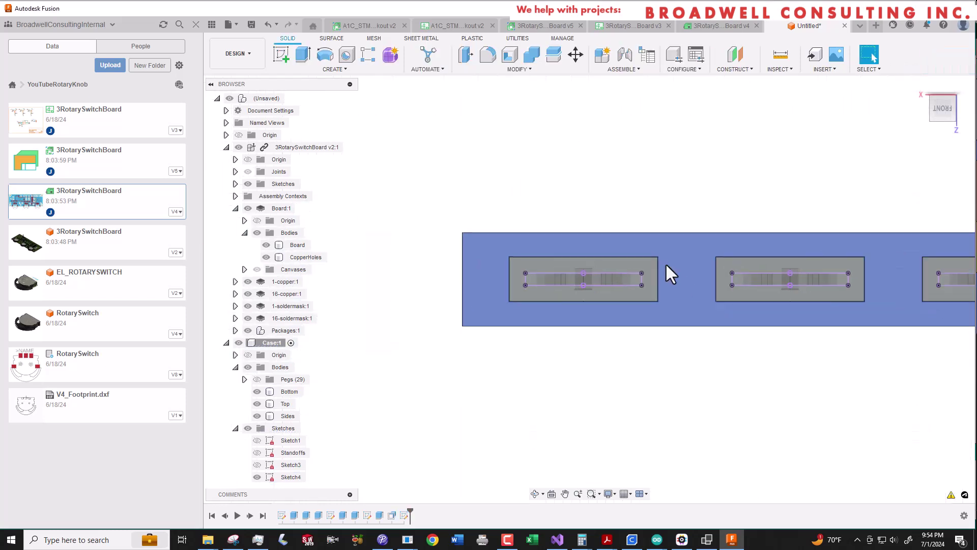
Hide the Top body and extrude-cut the three switch opening profiles through the side wall, using To Object up to the wall's opposite face.
{"action": "left_click", "coordinate": [634, 268]}
{"action": "left_click", "coordinate": [622, 279]}
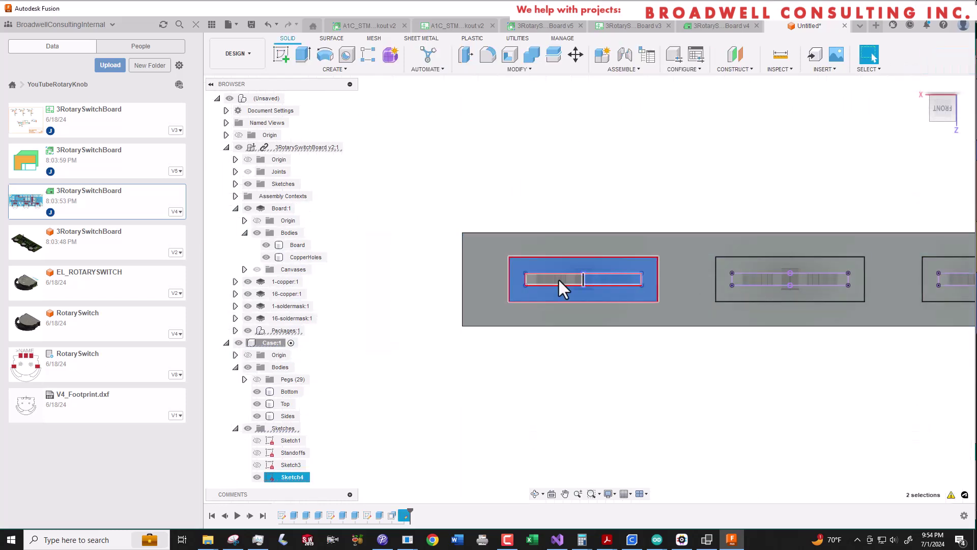
{"action": "left_click", "coordinate": [764, 278]}
{"action": "left_click", "coordinate": [779, 266]}
{"action": "left_click", "coordinate": [811, 277]}
{"action": "middle_click_drag", "start_coordinate": [789, 283], "coordinate": [595, 310]}
{"action": "left_click", "coordinate": [768, 304]}
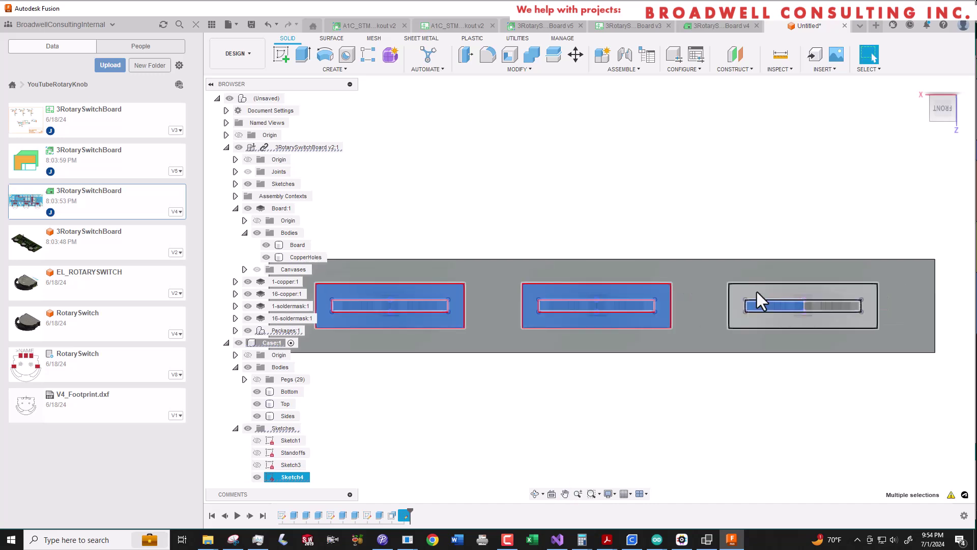
{"action": "left_click", "coordinate": [756, 292]}
{"action": "key", "text": "e"}
{"action": "left_click", "coordinate": [924, 271]}
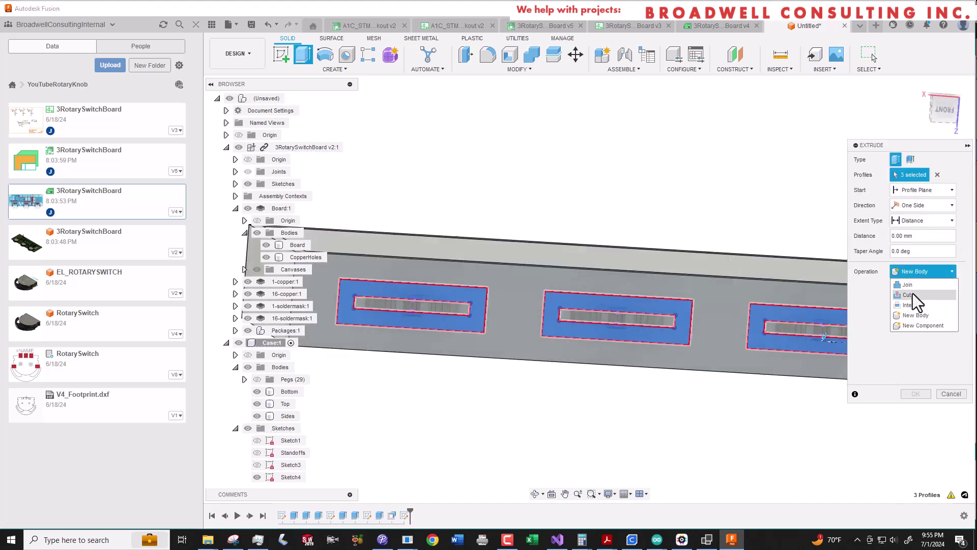
{"action": "left_click", "coordinate": [913, 295]}
{"action": "left_click", "coordinate": [257, 404]}
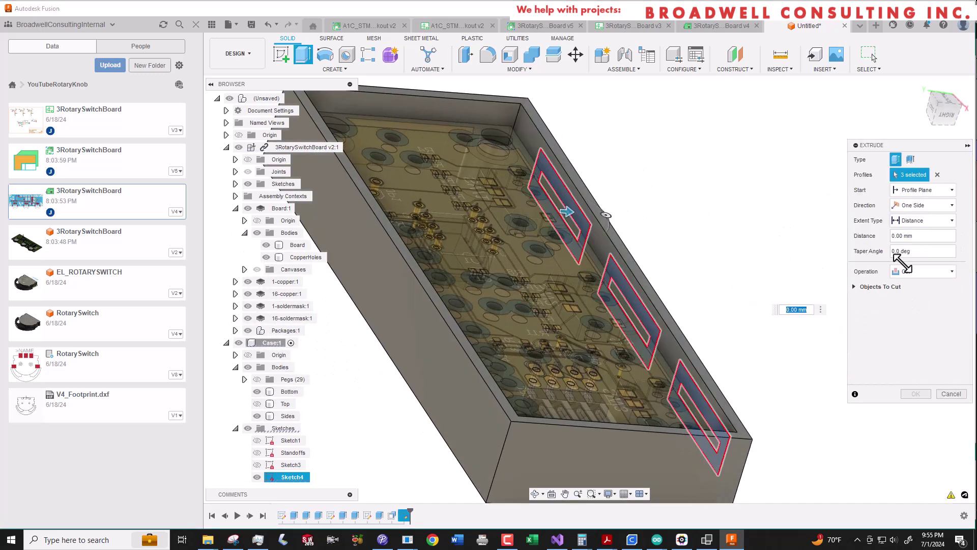
{"action": "left_click", "coordinate": [916, 220]}
{"action": "left_click", "coordinate": [914, 242]}
{"action": "middle_click_drag", "start_coordinate": [595, 268], "coordinate": [664, 302], "text": "shift"}
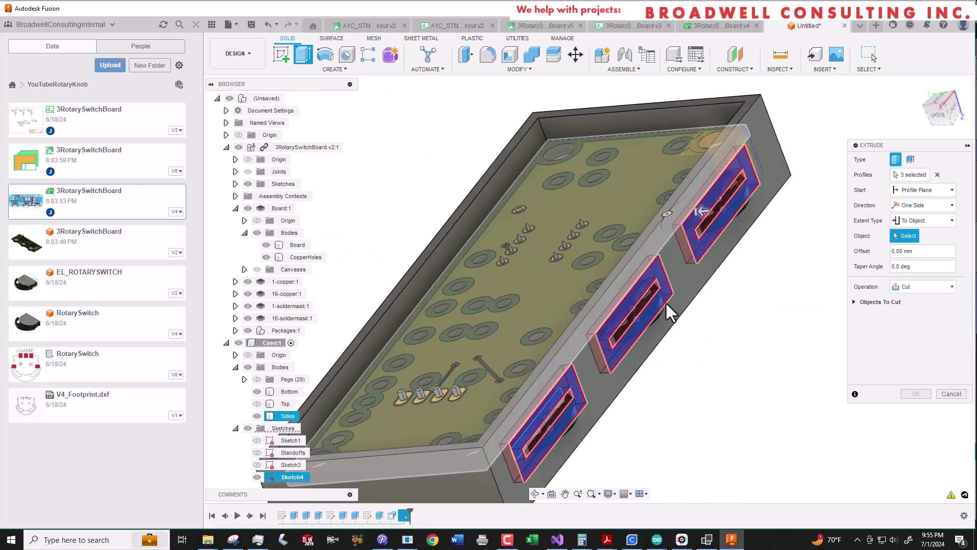
{"action": "left_click", "coordinate": [666, 305]}
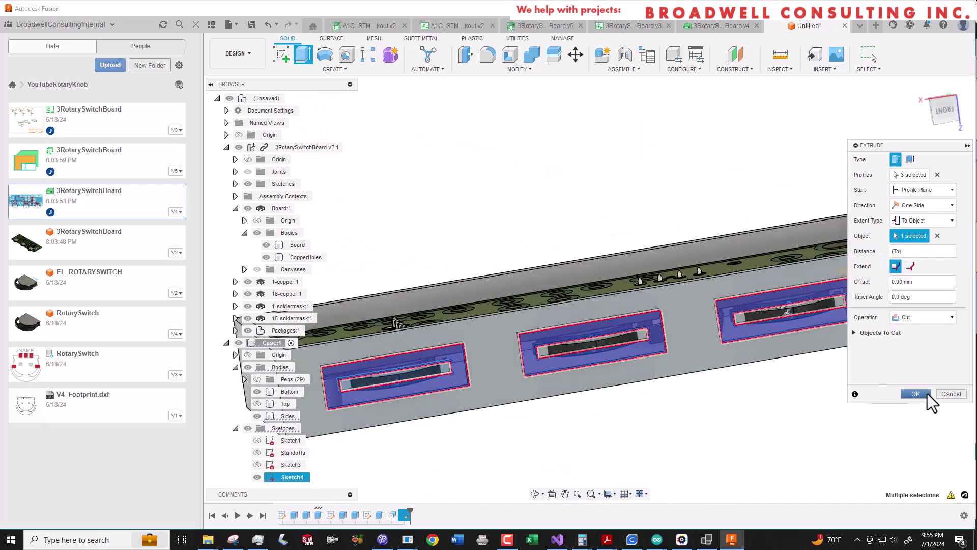
{"action": "left_click", "coordinate": [916, 394]}
Edit the switch opening cut to include the inner rectangles of all three openings as profiles.
{"action": "right_click", "coordinate": [415, 515]}
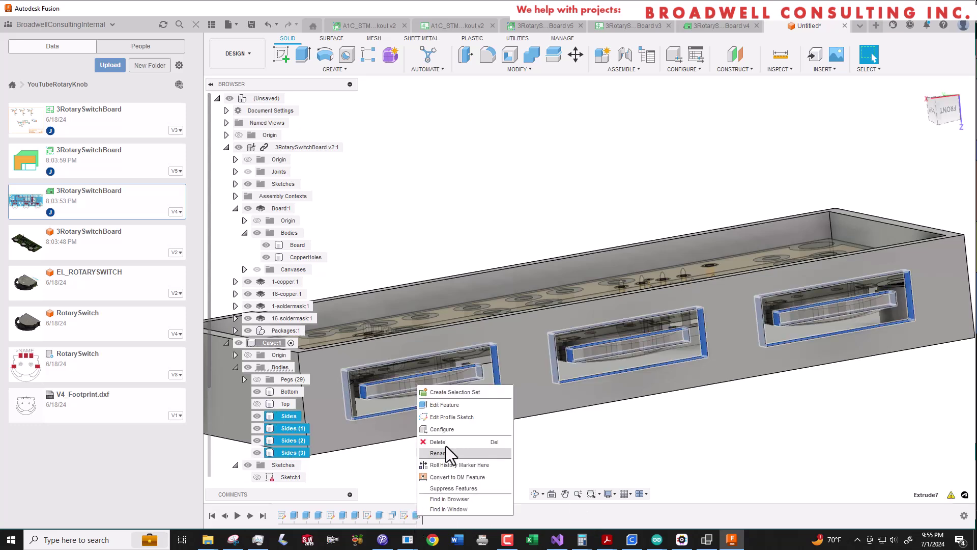
{"action": "left_click", "coordinate": [448, 396]}
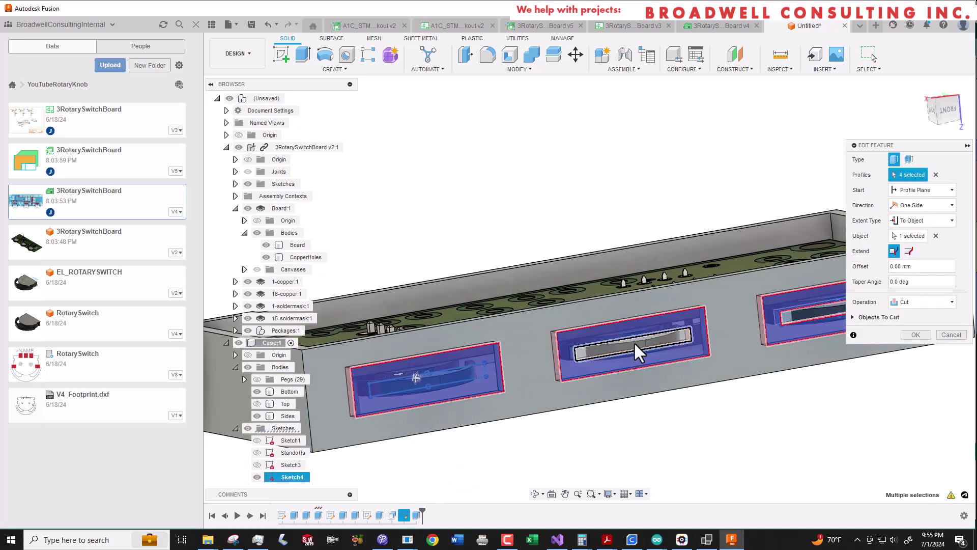
{"action": "left_click", "coordinate": [916, 335]}
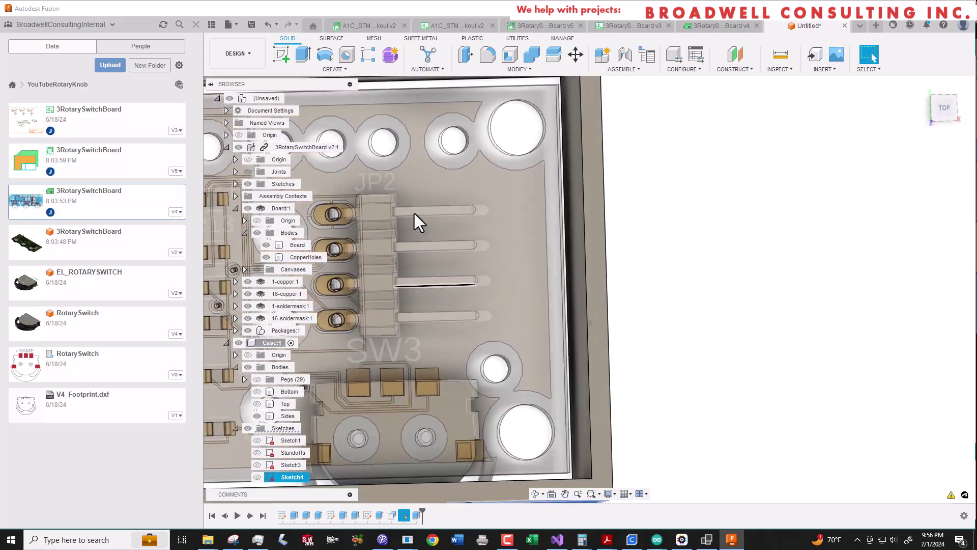
Start a sketch on the rim of the Sides body and project the two wall-side corner points of the JP2 header.
{"action": "scroll", "coordinate": [415, 213], "scroll_direction": "down", "scroll_amount": 1}
{"action": "left_click", "coordinate": [559, 203]}
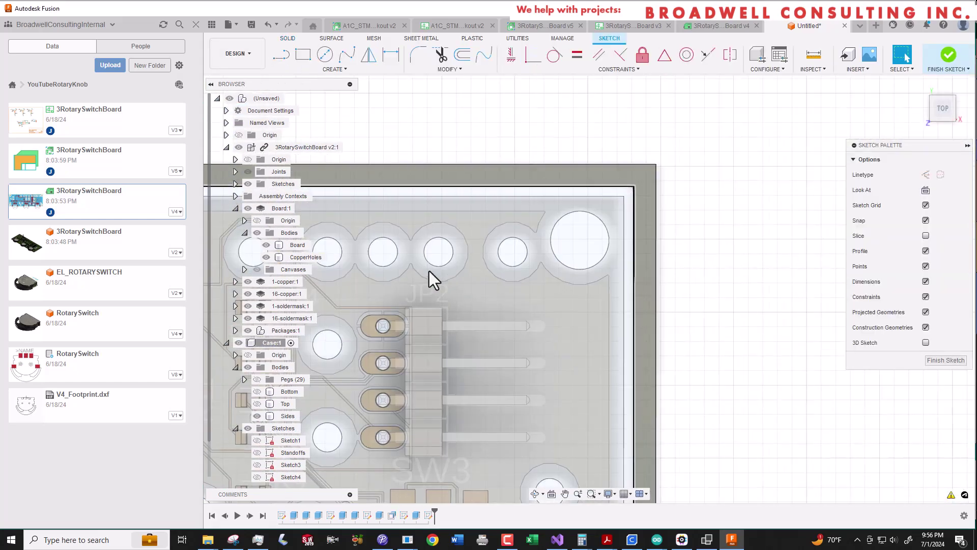
{"action": "key", "text": "p"}
{"action": "left_click", "coordinate": [442, 456]}
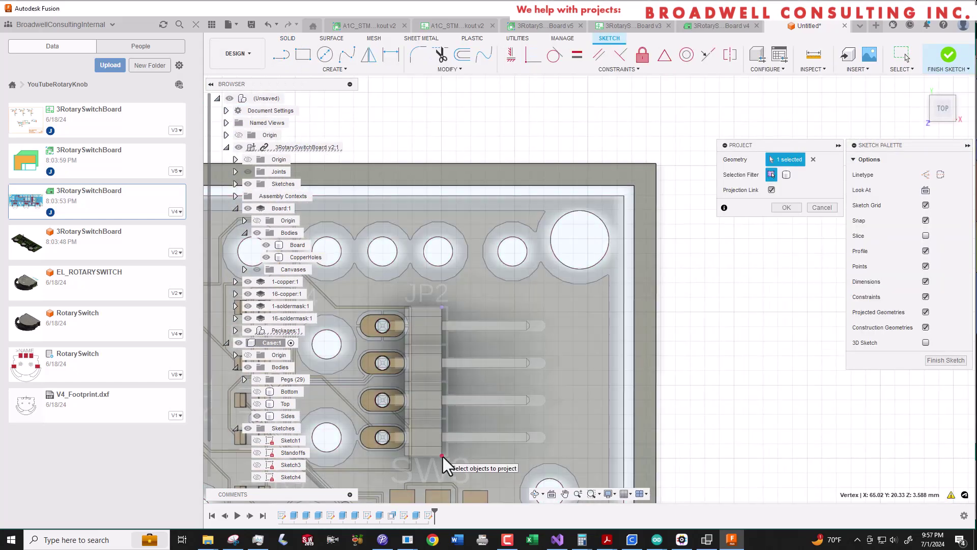
{"action": "key", "text": "Return"}
Draw a rectangle across the full thickness of the end wall beside JP2, extending past both ends of the header.
{"action": "left_click", "coordinate": [303, 54]}
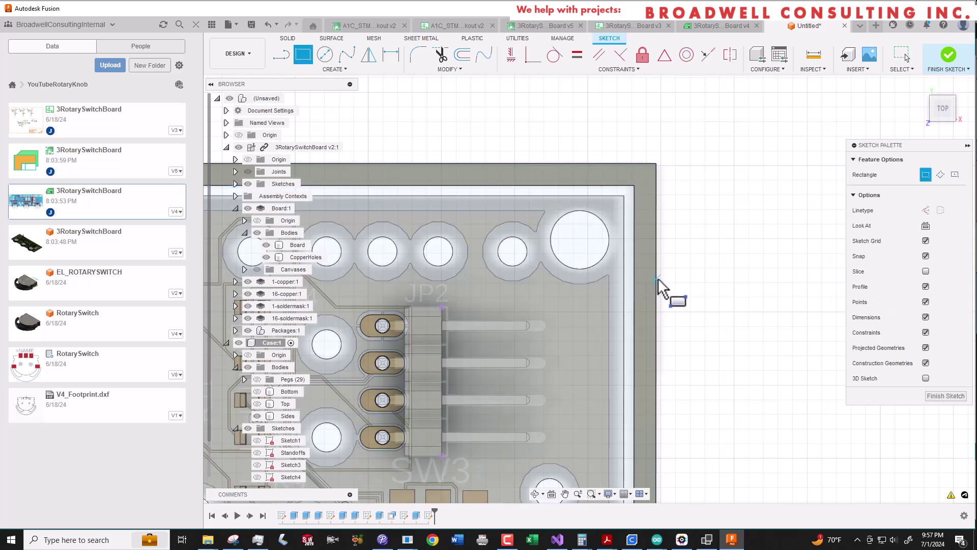
{"action": "left_click", "coordinate": [633, 470]}
{"action": "key", "text": "Escape"}
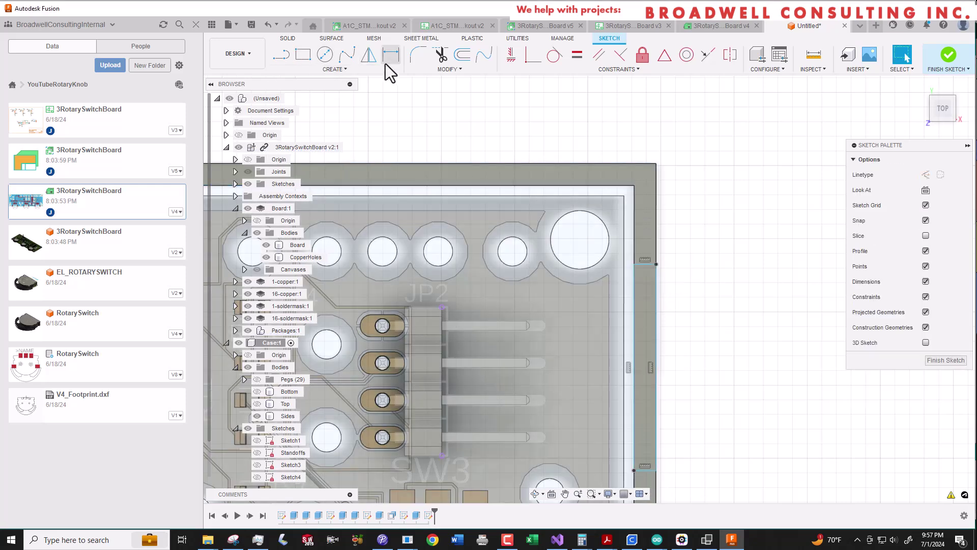
Dimension both ends of the wall rectangle 2.54 mm beyond the projected JP2 header corners.
{"action": "left_click", "coordinate": [441, 306]}
{"action": "left_click", "coordinate": [656, 264]}
{"action": "left_click", "coordinate": [724, 271]}
{"action": "type", "text": "2.54"}
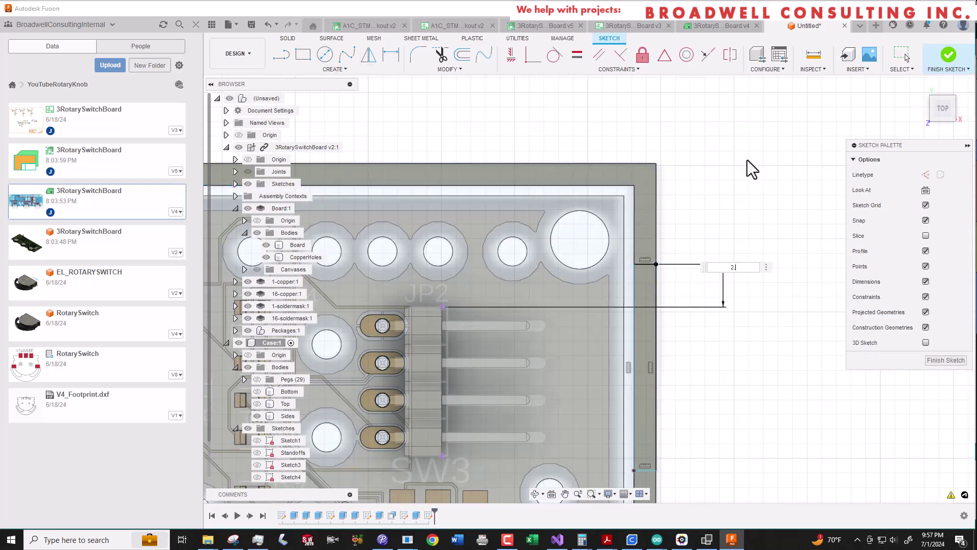
{"action": "key", "text": "Return"}
{"action": "scroll", "coordinate": [743, 289], "scroll_direction": "down", "scroll_amount": 1}
{"action": "middle_click_drag", "start_coordinate": [418, 451], "coordinate": [400, 280]}
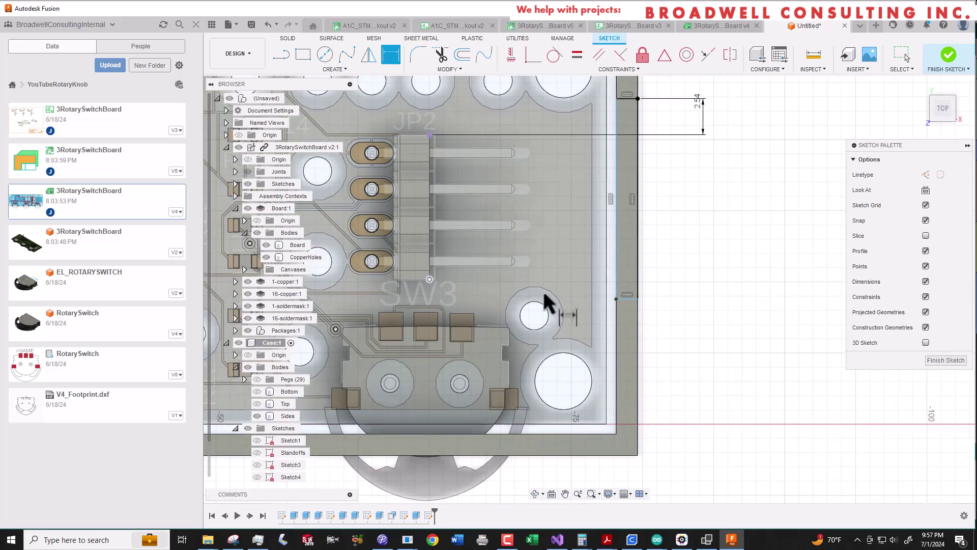
{"action": "left_click", "coordinate": [688, 303]}
{"action": "type", "text": "2.54"}
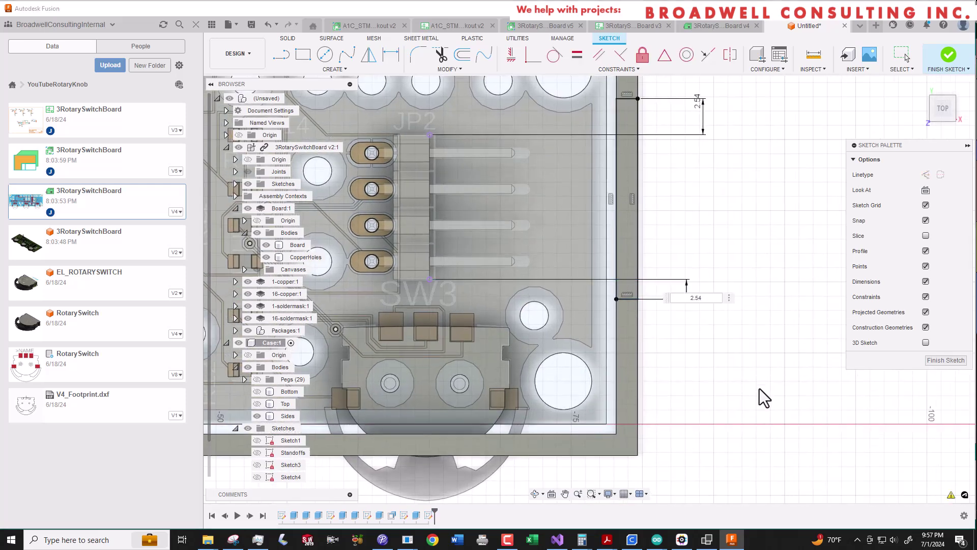
{"action": "key", "text": "Return"}
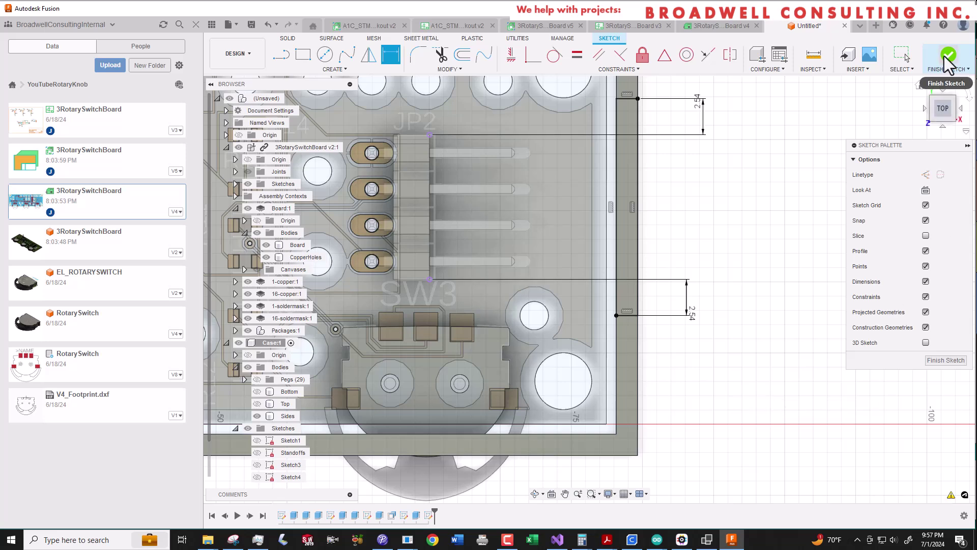
Set both clearance dimensions between the JP2 header corners and the wall rectangle to 1 mm and finish the sketch.
{"action": "key", "text": "Escape"}
{"action": "double_click", "coordinate": [699, 104]}
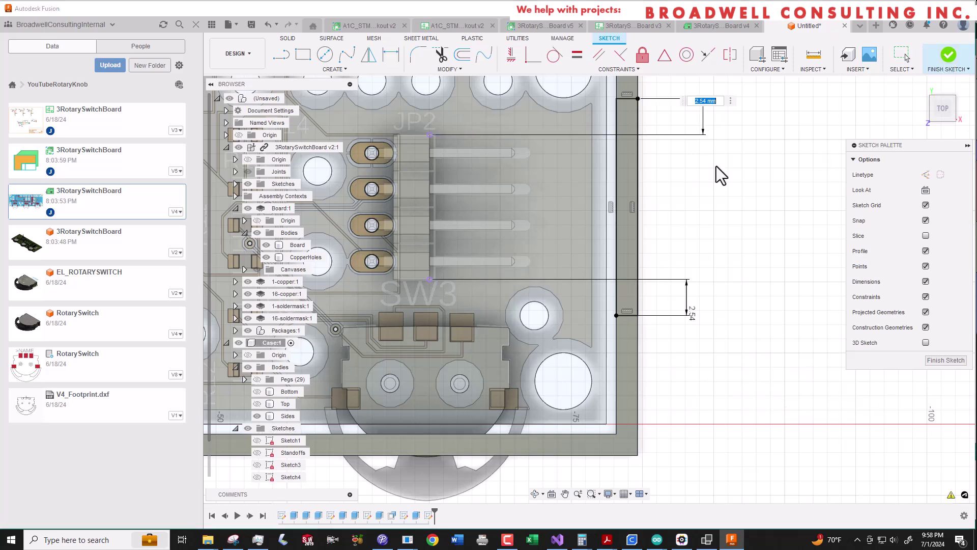
{"action": "type", "text": "1"}
{"action": "key", "text": "Return"}
{"action": "double_click", "coordinate": [691, 311]}
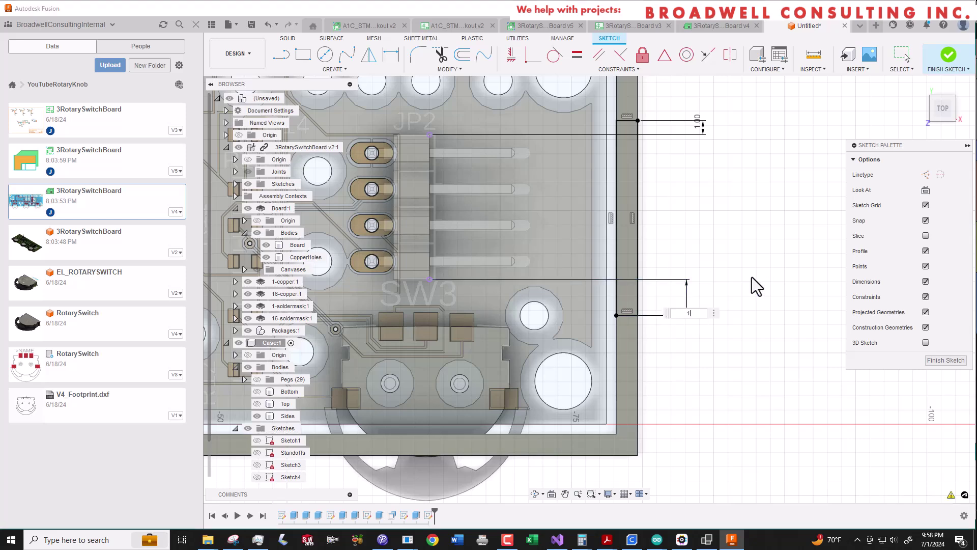
{"action": "type", "text": "1"}
{"action": "key", "text": "Return"}
{"action": "left_click", "coordinate": [956, 72]}
Extrude-cut the connector rectangle through the end wall, starting at the board's upper face and extending to the top of the JP2 header.
{"action": "key", "text": "e"}
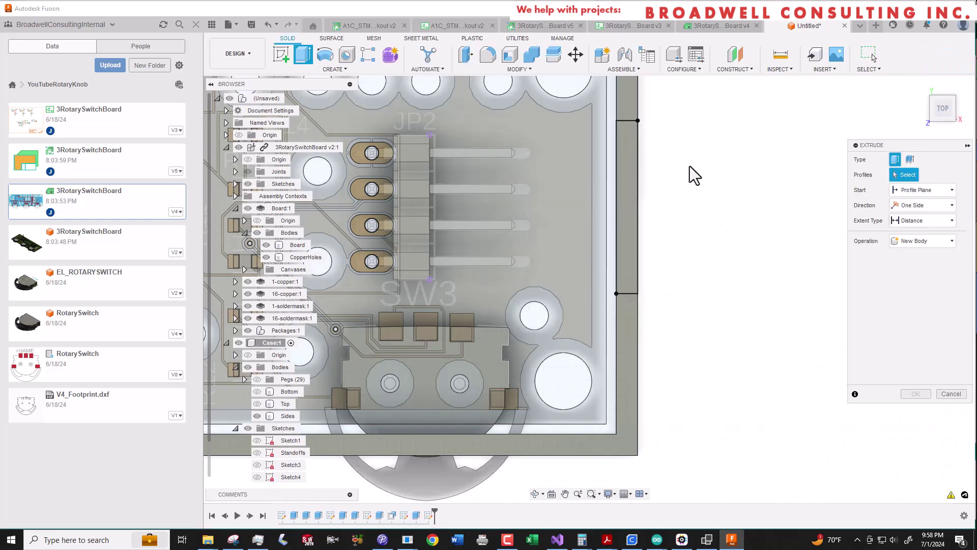
{"action": "left_click", "coordinate": [945, 192]}
{"action": "left_click", "coordinate": [919, 234]}
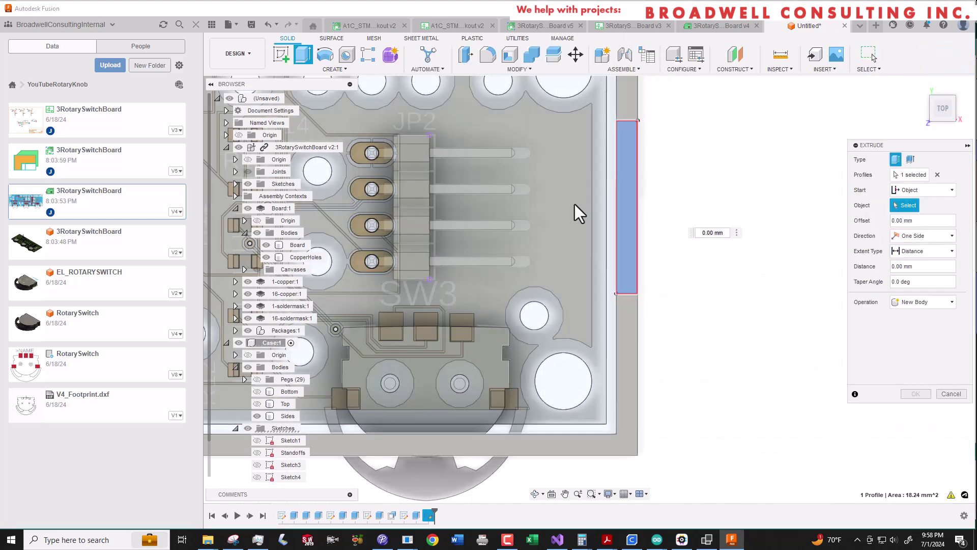
{"action": "left_click", "coordinate": [501, 271]}
{"action": "middle_click_drag", "start_coordinate": [501, 271], "coordinate": [835, 267], "text": "shift"}
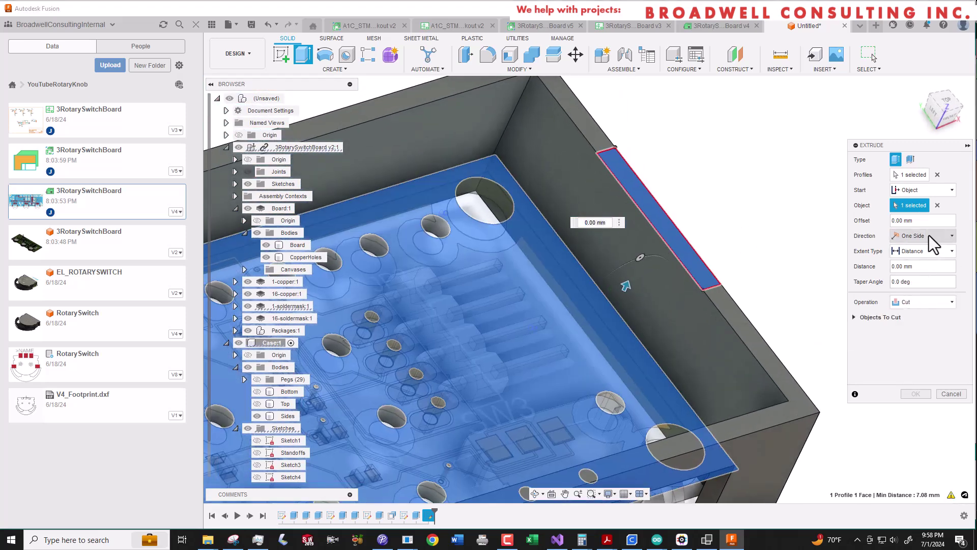
{"action": "left_click", "coordinate": [925, 251]}
{"action": "left_click", "coordinate": [917, 277]}
{"action": "left_click", "coordinate": [422, 279]}
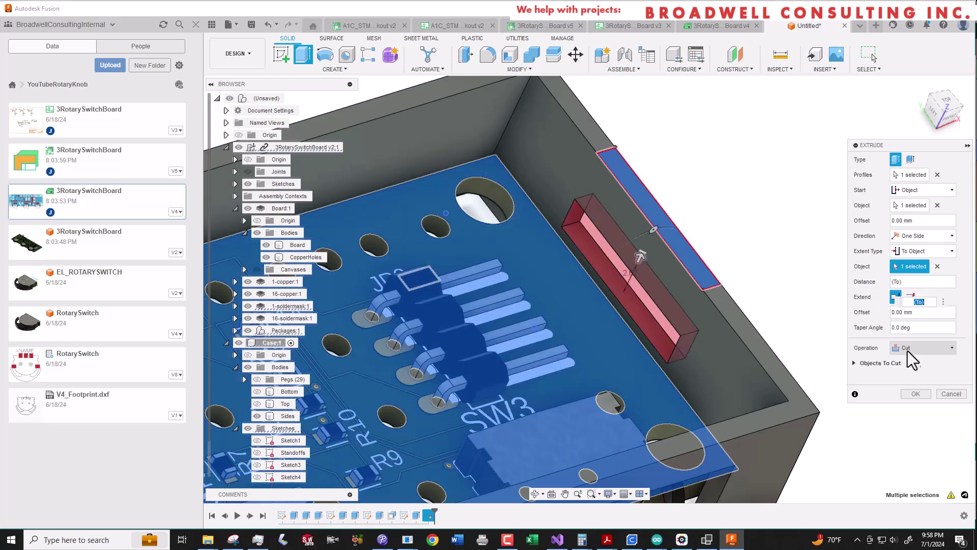
{"action": "key", "text": "Return"}
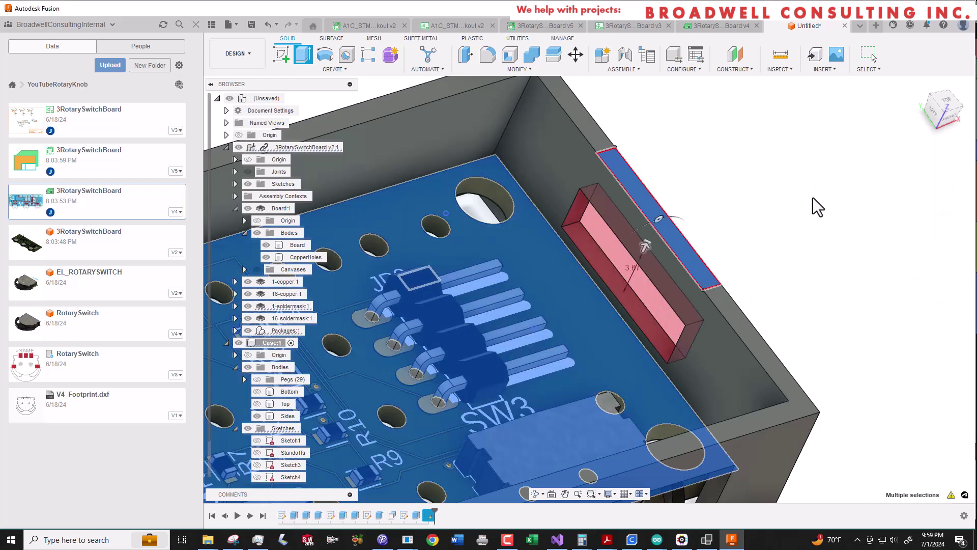
{"action": "middle_click_drag", "start_coordinate": [813, 198], "coordinate": [491, 176], "text": "shift"}
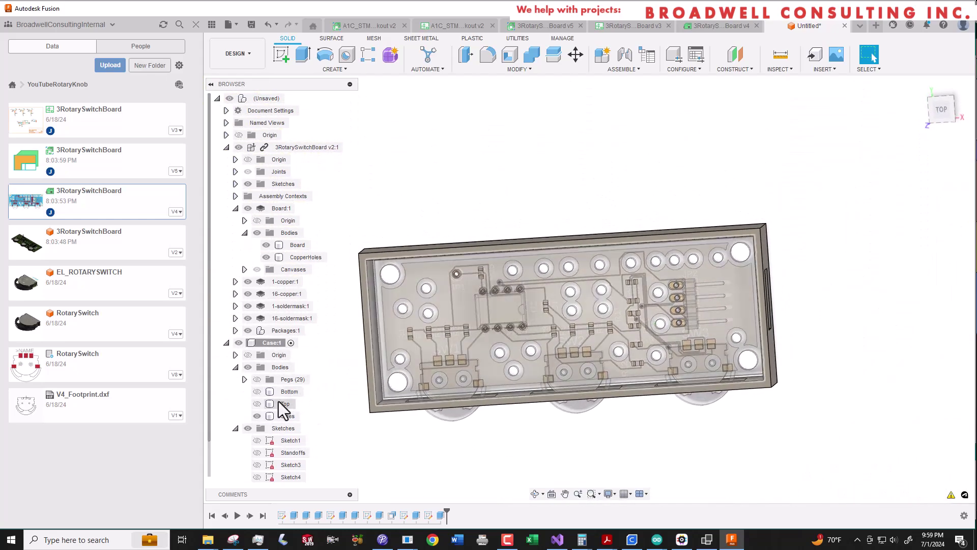
Show the Top and Bottom bodies and start a sketch on the case's upper face.
{"action": "left_click", "coordinate": [257, 404]}
{"action": "left_click", "coordinate": [258, 391]}
{"action": "left_click", "coordinate": [281, 55]}
{"action": "left_click", "coordinate": [509, 260]}
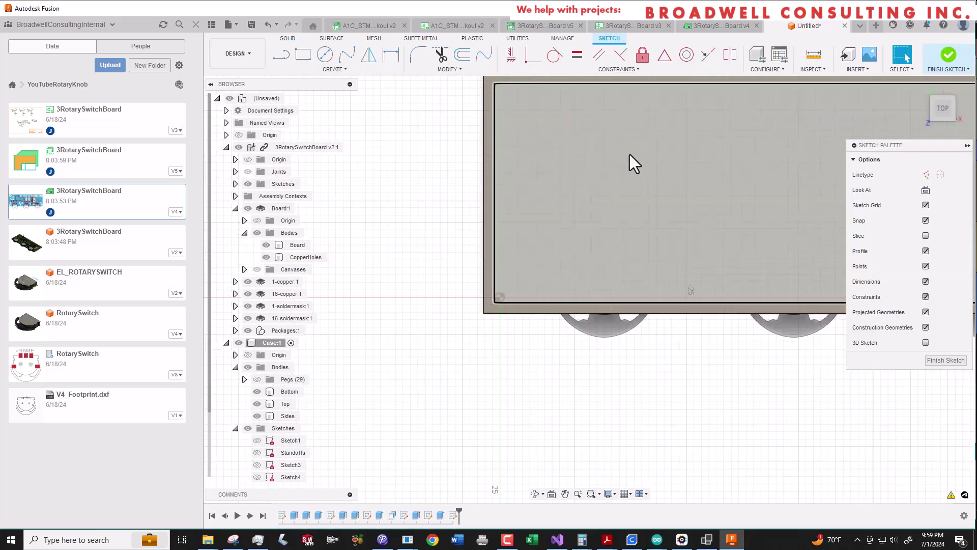
Draw a 3-point arc about 18 mm wide on the long case edge opposite the rotary switches, bulging outward.
{"action": "left_click", "coordinate": [335, 69]}
{"action": "mouse_move", "coordinate": [305, 111]}
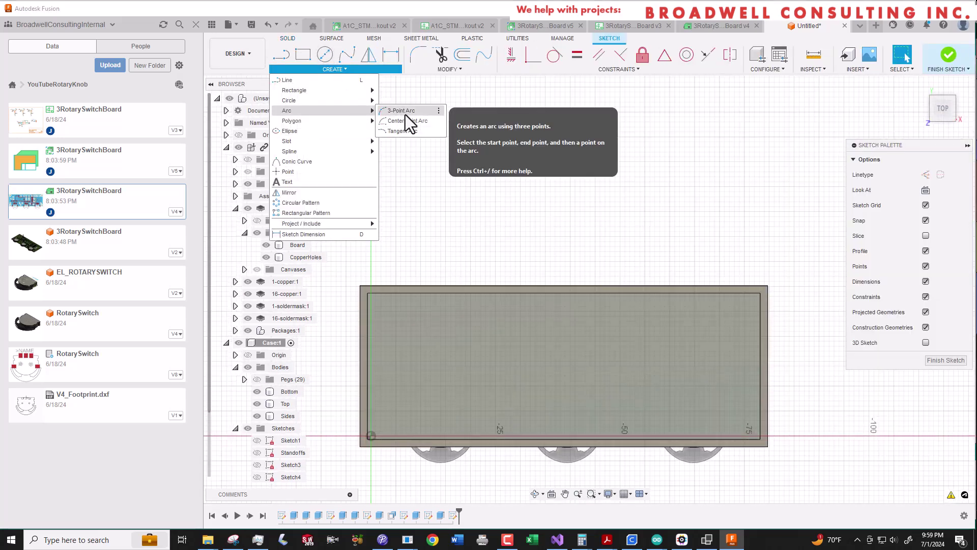
{"action": "left_click", "coordinate": [405, 114]}
{"action": "scroll", "coordinate": [685, 288], "scroll_direction": "up", "scroll_amount": 1}
{"action": "left_click", "coordinate": [396, 286]}
{"action": "left_click", "coordinate": [503, 286]}
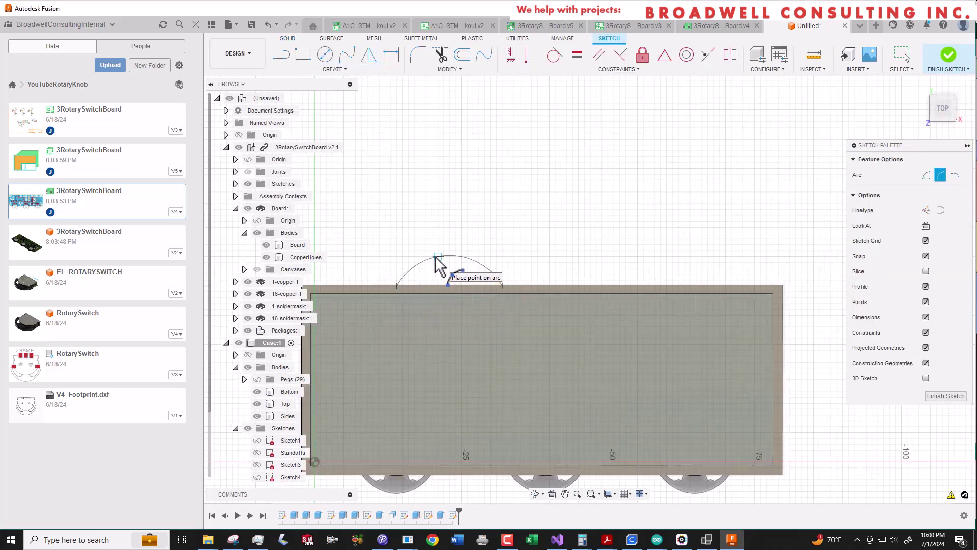
{"action": "left_click", "coordinate": [438, 262]}
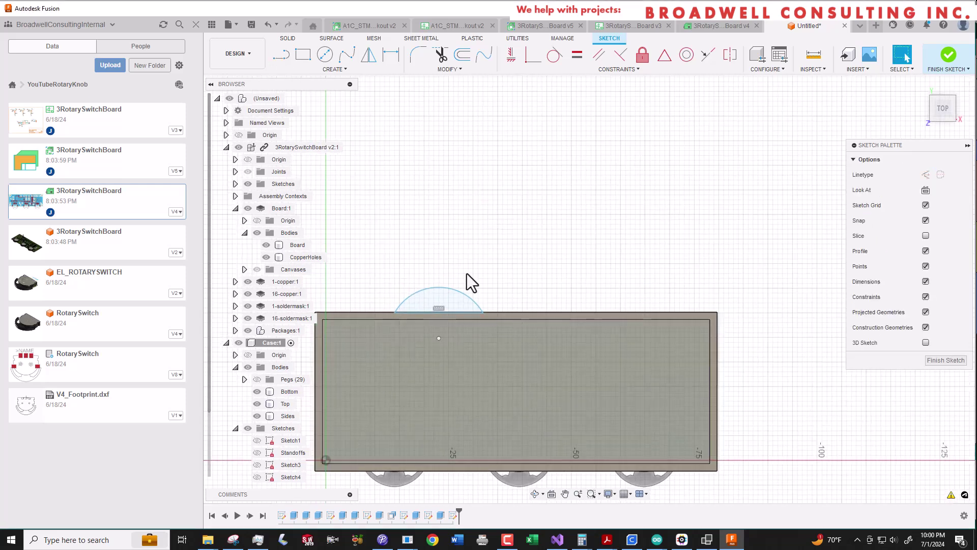
Extrude the arc profile to the opposite outer face of the case and join it as a mounting tab.
{"action": "key", "text": "e"}
{"action": "left_click", "coordinate": [593, 362]}
{"action": "left_click", "coordinate": [922, 316]}
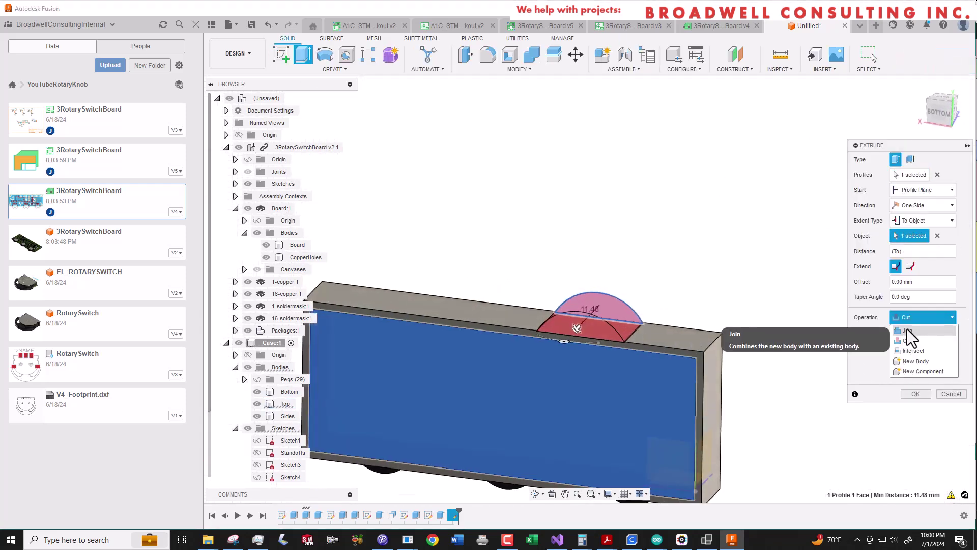
{"action": "left_click", "coordinate": [908, 332]}
{"action": "left_click", "coordinate": [915, 393]}
{"action": "left_click", "coordinate": [335, 69]}
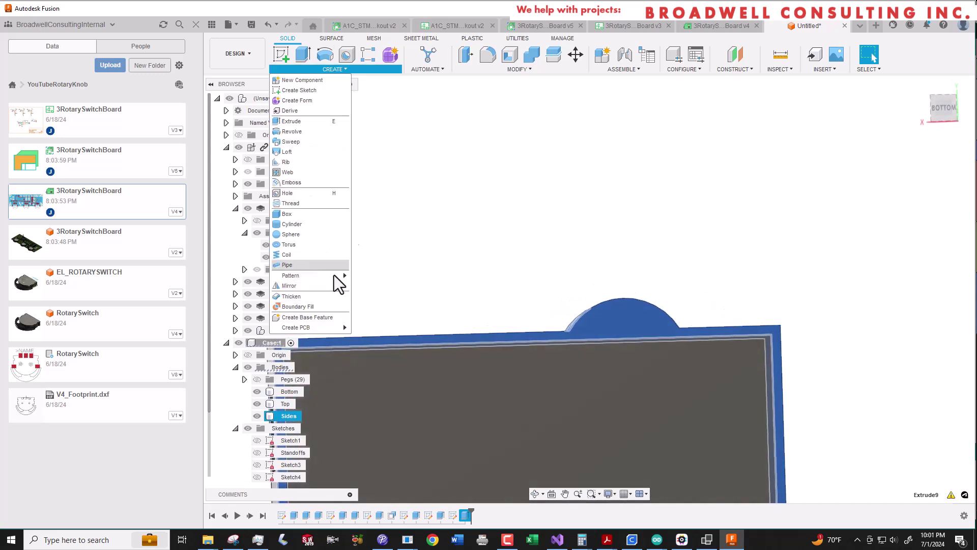
{"action": "mouse_move", "coordinate": [334, 276]}
{"action": "left_click", "coordinate": [372, 279]}
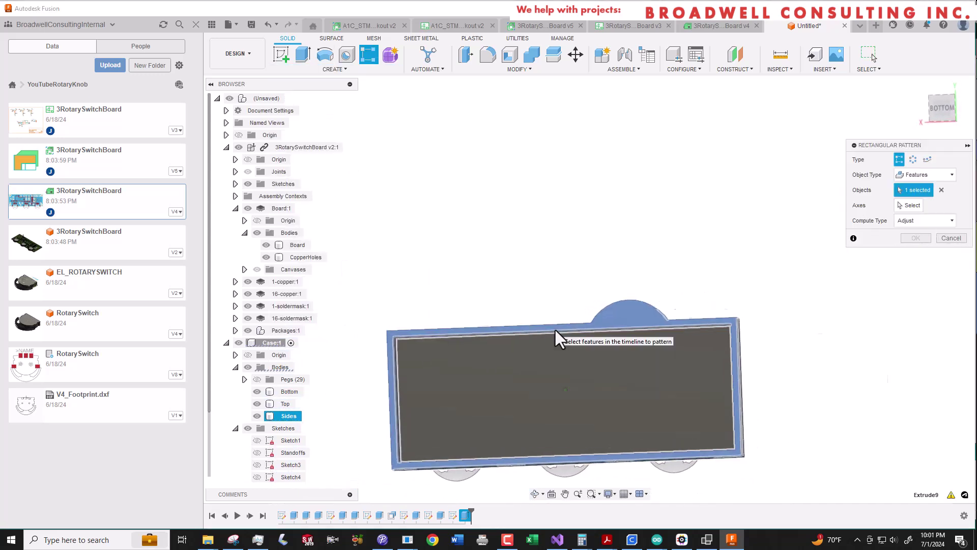
{"action": "left_click", "coordinate": [909, 205]}
{"action": "left_click", "coordinate": [606, 387]}
{"action": "key", "text": "Escape"}
{"action": "scroll", "coordinate": [657, 429], "scroll_direction": "up", "scroll_amount": 3}
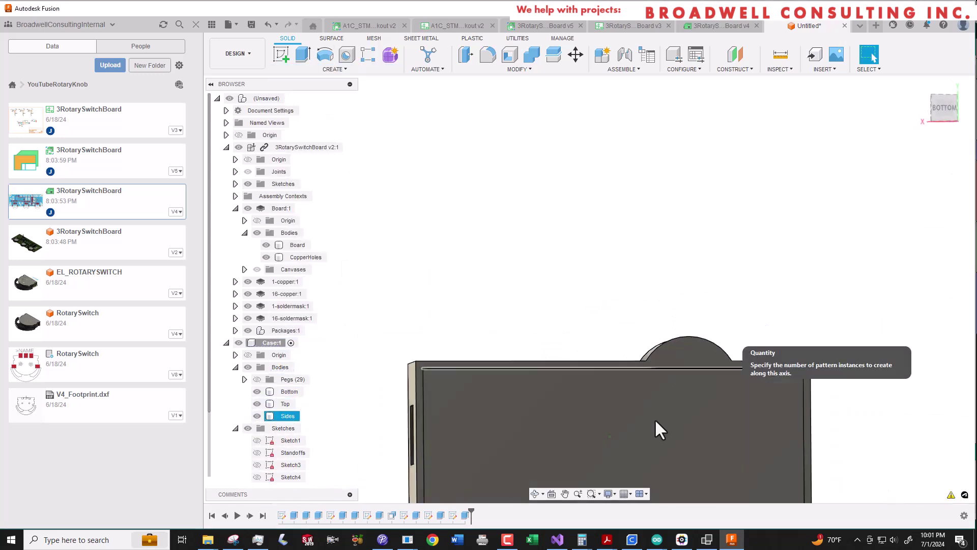
Pattern the tab extrusion along the long case edge as 2 instances over a 33 mm extent.
{"action": "left_click", "coordinate": [334, 69]}
{"action": "left_click", "coordinate": [382, 275]}
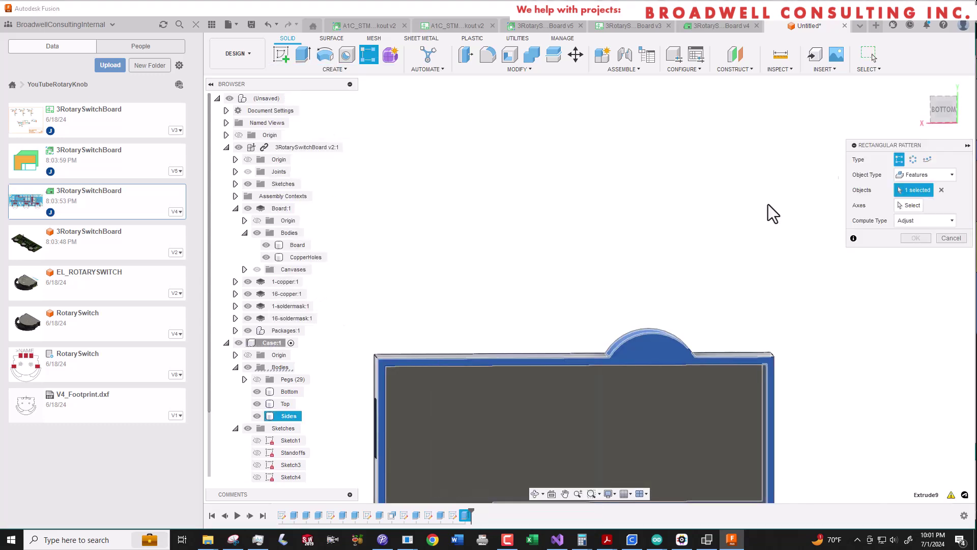
{"action": "left_click", "coordinate": [561, 359]}
{"action": "left_click_drag", "start_coordinate": [640, 344], "coordinate": [479, 348]}
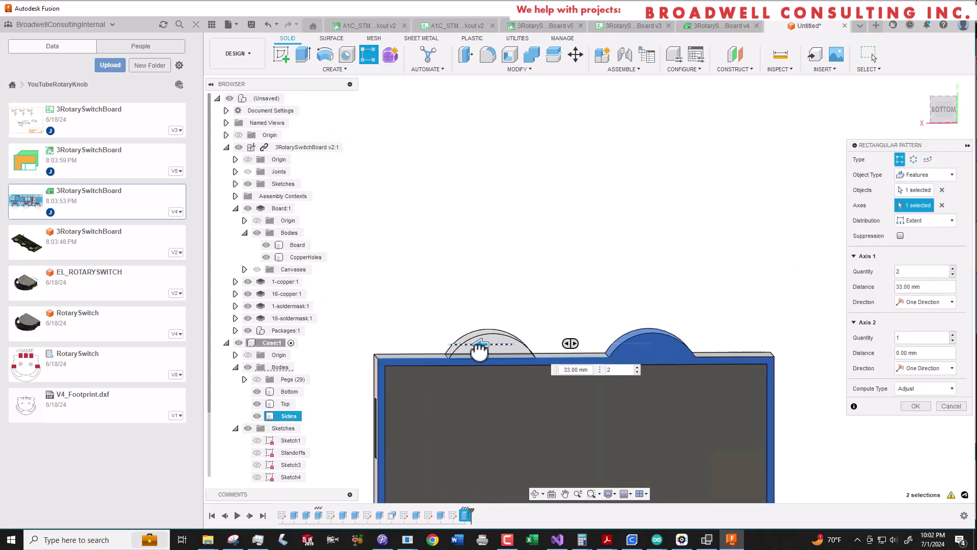
{"action": "scroll", "coordinate": [478, 348], "scroll_direction": "down", "scroll_amount": 3}
{"action": "mouse_move", "coordinate": [479, 347]}
{"action": "middle_mouse_down", "text": "shift"}
{"action": "mouse_move", "coordinate": [560, 351]}
{"action": "mouse_move", "coordinate": [677, 258]}
{"action": "mouse_move", "coordinate": [637, 378]}
{"action": "mouse_move", "coordinate": [465, 412]}
{"action": "mouse_move", "coordinate": [435, 383]}
{"action": "mouse_move", "coordinate": [421, 148]}
{"action": "middle_mouse_up", "text": "shift"}
{"action": "key", "text": "Return"}
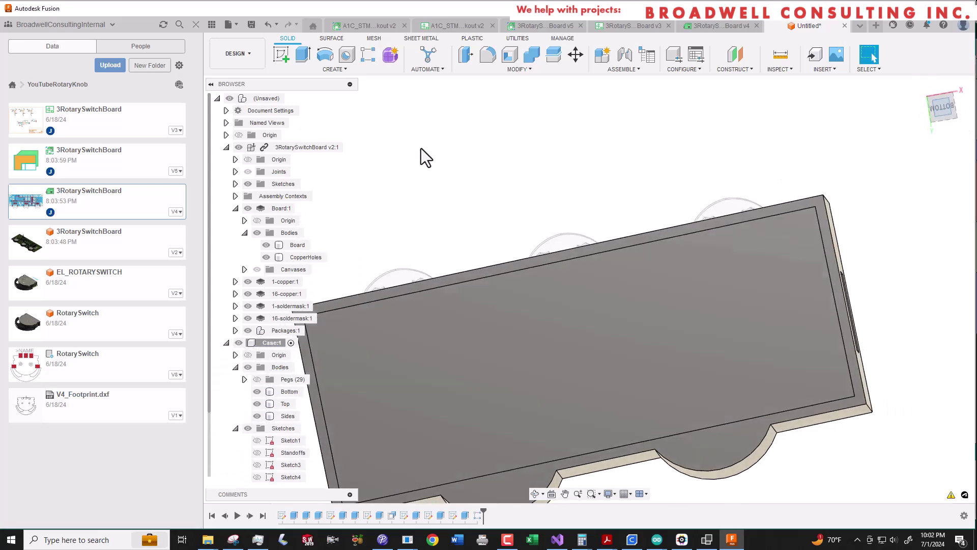
Start a sketch on the Top body's outer face and add a 5 mm high text "A" beside the first rotary switch.
{"action": "left_click", "coordinate": [281, 55]}
{"action": "left_click", "coordinate": [610, 305]}
{"action": "left_click", "coordinate": [335, 68]}
{"action": "left_click", "coordinate": [325, 184]}
{"action": "left_click", "coordinate": [649, 302]}
{"action": "left_click", "coordinate": [714, 341]}
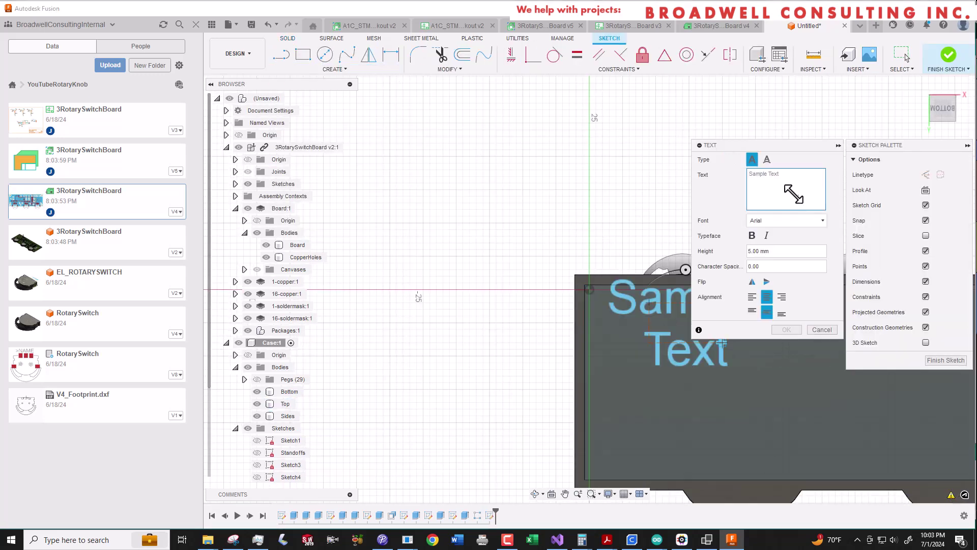
{"action": "type", "text": "A"}
{"action": "left_click", "coordinate": [787, 330]}
Add the text "B" beside the middle rotary switch, level with the "A".
{"action": "middle_click_drag", "start_coordinate": [789, 331], "coordinate": [520, 331]}
{"action": "left_click", "coordinate": [322, 70]}
{"action": "left_click", "coordinate": [322, 184]}
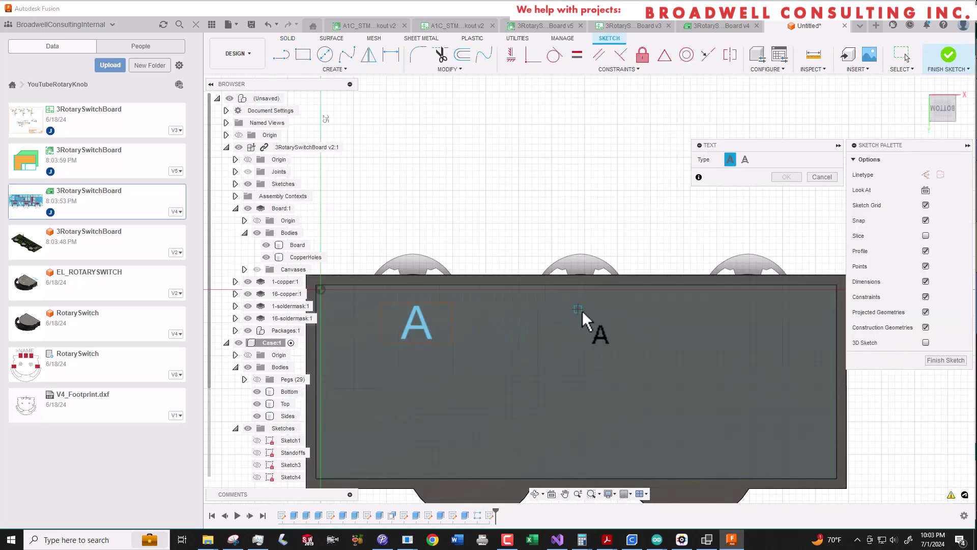
{"action": "left_click", "coordinate": [559, 302]}
{"action": "left_click", "coordinate": [602, 371]}
{"action": "type", "text": "B"}
{"action": "left_click", "coordinate": [787, 330]}
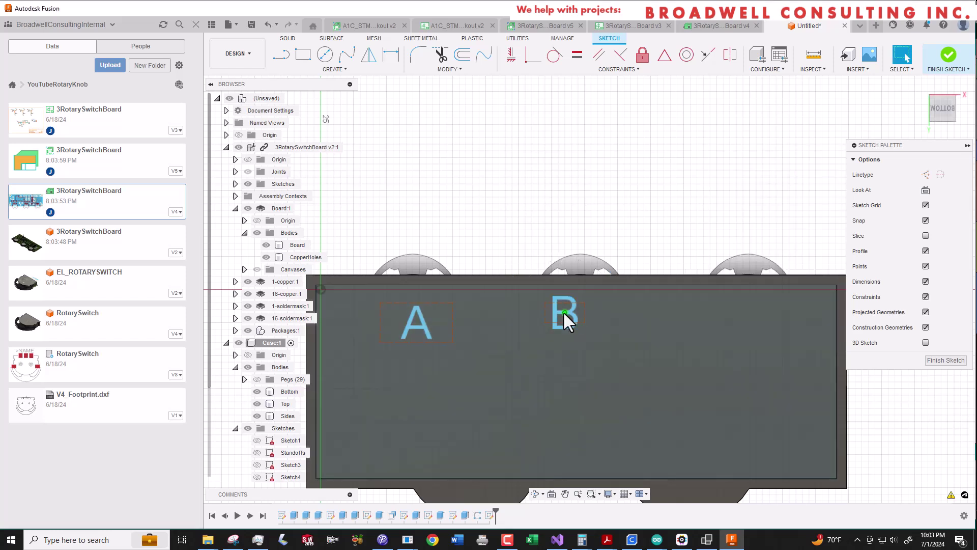
Add the text "C" beside the third rotary switch, in line with the other two letters.
{"action": "left_click", "coordinate": [334, 68]}
{"action": "left_click", "coordinate": [301, 185]}
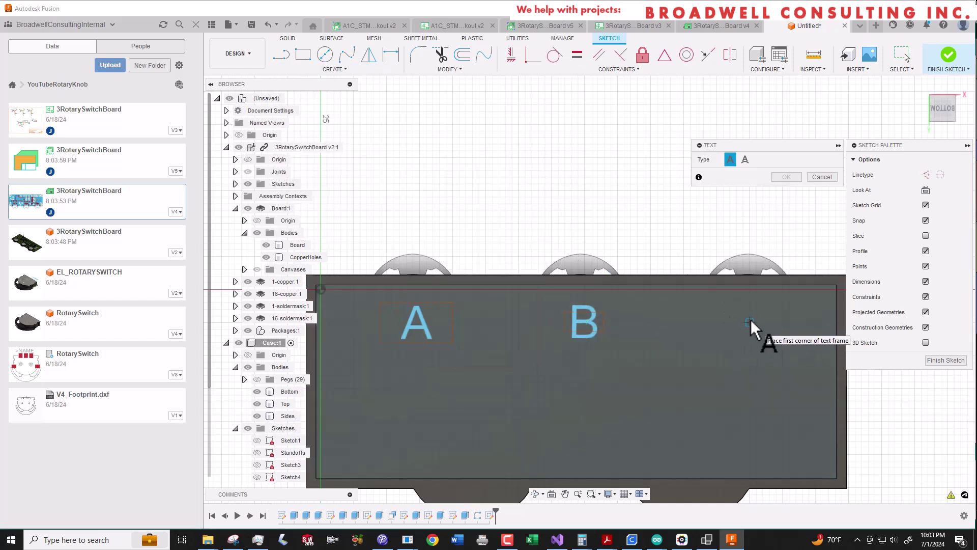
{"action": "left_click", "coordinate": [750, 322]}
{"action": "left_click", "coordinate": [724, 303]}
{"action": "type", "text": "C"}
{"action": "left_click", "coordinate": [787, 330]}
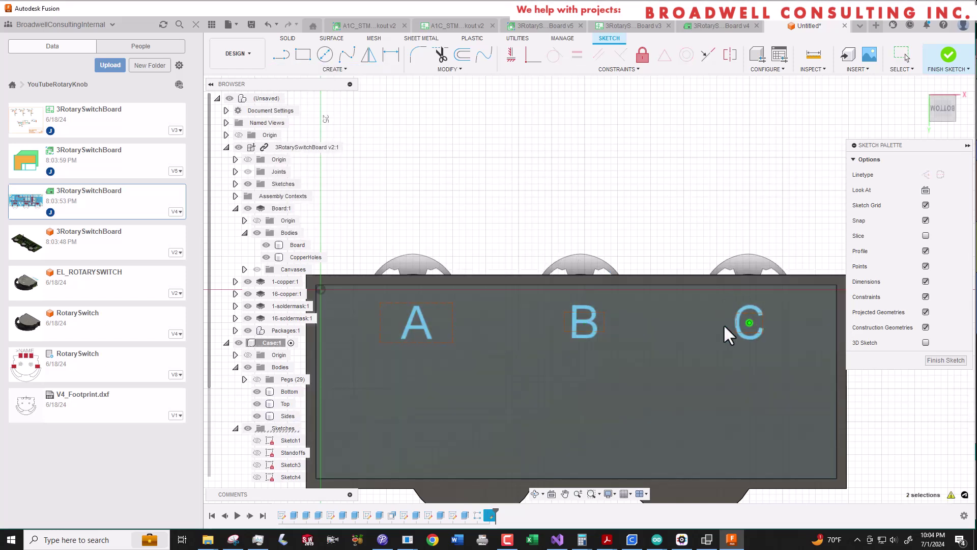
Finish the sketch and emboss the A, B and C texts as raised letters on the Top body's face with 1.5 mm depth.
{"action": "left_click", "coordinate": [946, 68]}
{"action": "left_click", "coordinate": [335, 69]}
{"action": "left_click", "coordinate": [334, 240]}
{"action": "left_click", "coordinate": [417, 323]}
{"action": "left_click", "coordinate": [583, 324]}
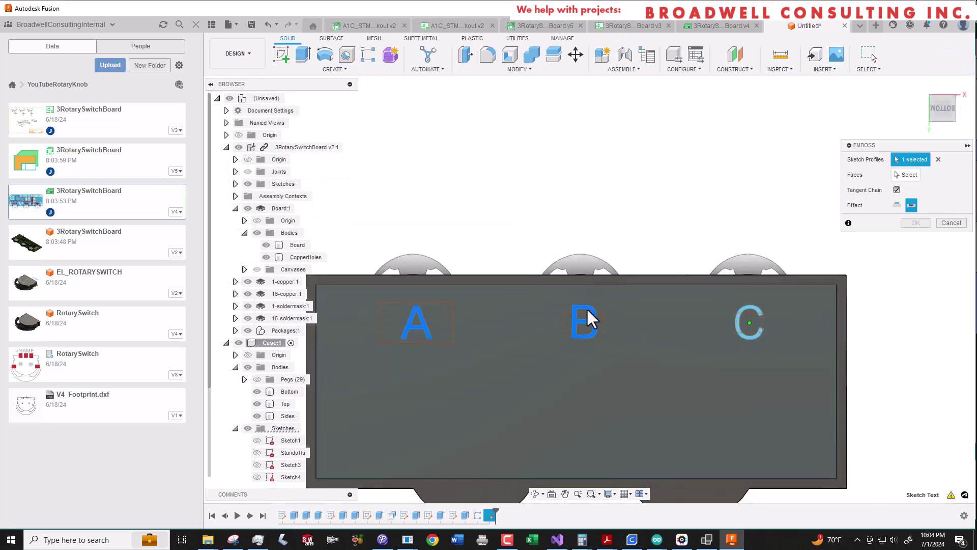
{"action": "left_click", "coordinate": [749, 323]}
{"action": "left_click", "coordinate": [713, 351]}
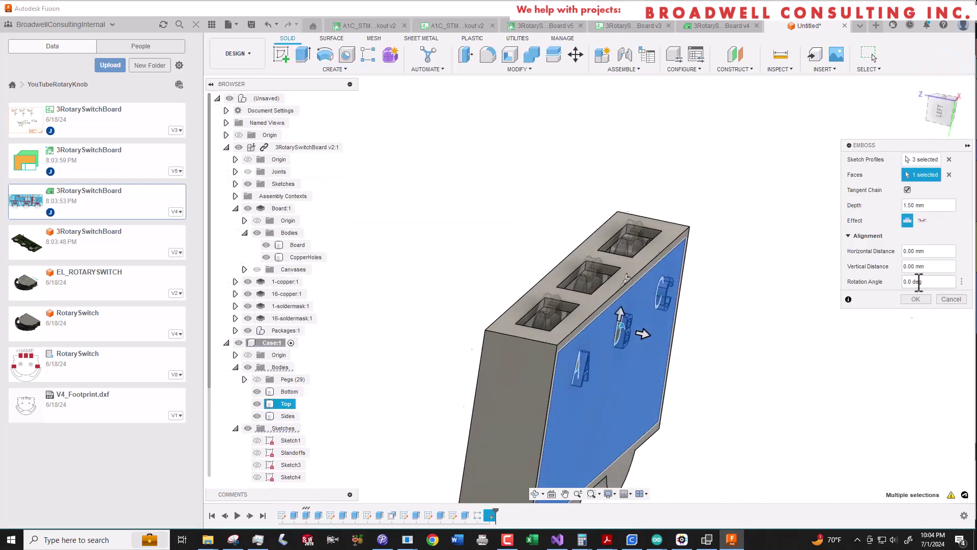
{"action": "left_click", "coordinate": [912, 300]}
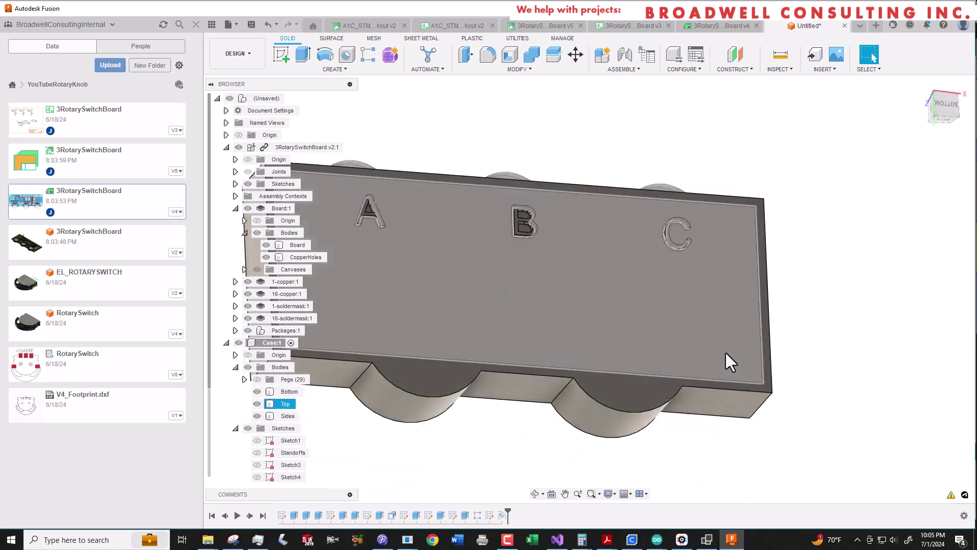
Save the design as RotarySwitchCase.
{"action": "key", "text": "ctrl+s"}
{"action": "type", "text": "RotarySwitchCas"}
{"action": "key", "text": "Return"}
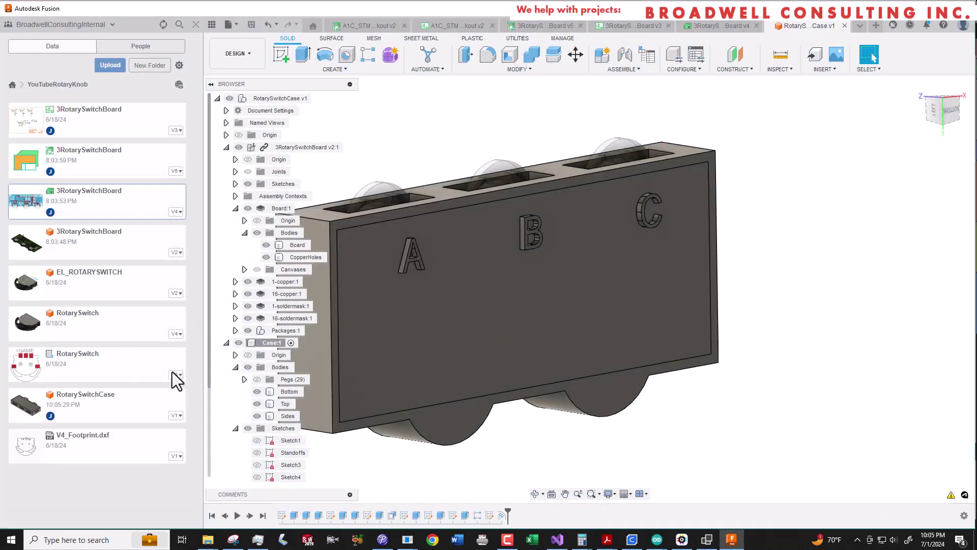
Export the Case component as the mesh file Case.stl.
{"action": "scroll", "coordinate": [426, 458], "scroll_direction": "down", "scroll_amount": 2}
{"action": "middle_click_drag", "start_coordinate": [427, 461], "coordinate": [432, 370]}
{"action": "scroll", "coordinate": [290, 407], "scroll_direction": "down", "scroll_amount": 3}
{"action": "left_click", "coordinate": [273, 308]}
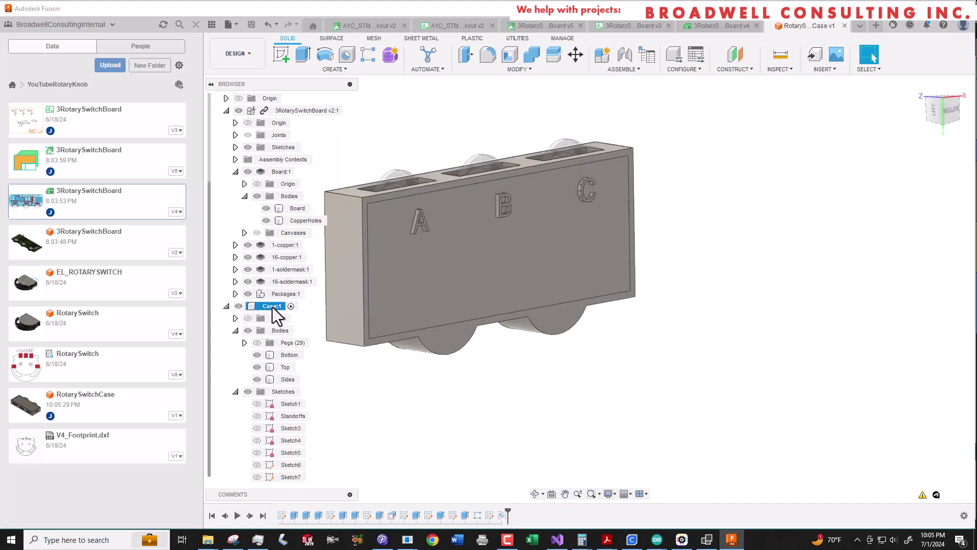
{"action": "right_click", "coordinate": [273, 308]}
{"action": "left_click", "coordinate": [332, 72]}
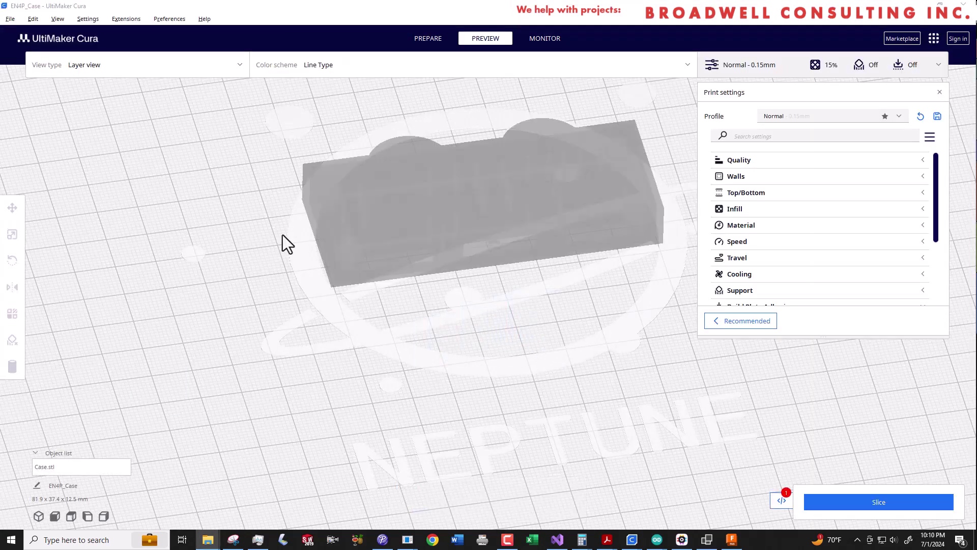
Lay the case flat in UltiMaker Cura and inspect its sliced layers around layer 60.
{"action": "left_click", "coordinate": [488, 205]}
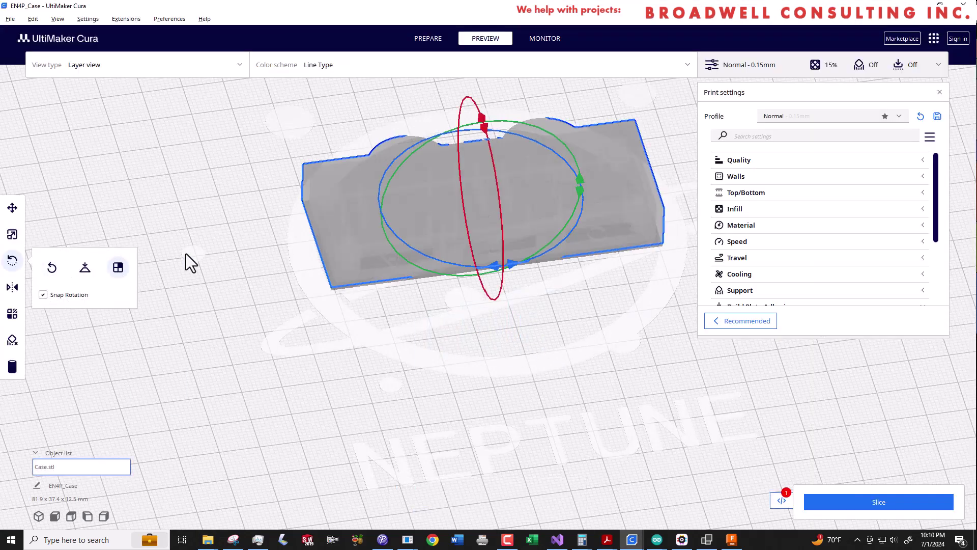
{"action": "left_click_drag", "start_coordinate": [475, 210], "coordinate": [478, 233]}
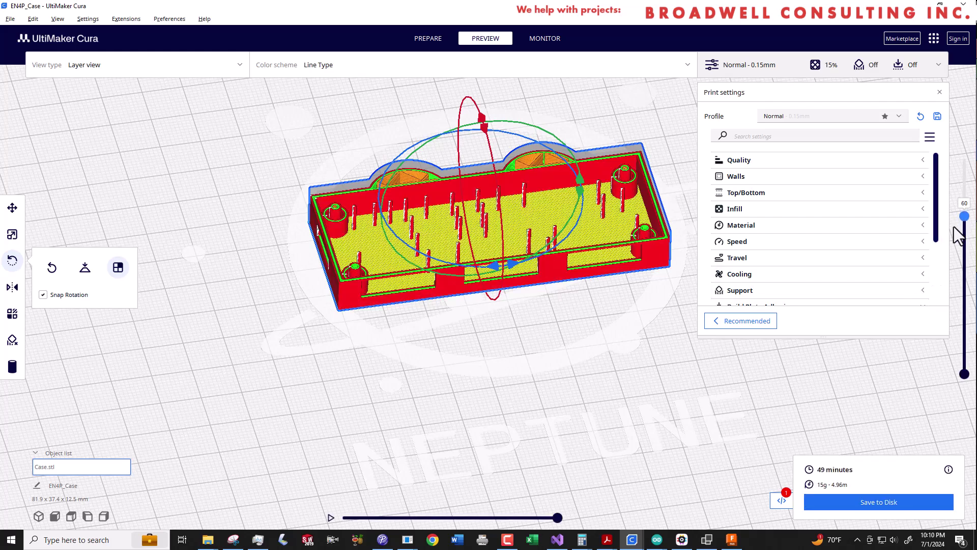
{"action": "mouse_move", "coordinate": [955, 228]}
{"action": "left_mouse_down"}
{"action": "mouse_move", "coordinate": [946, 283]}
{"action": "mouse_move", "coordinate": [951, 179]}
{"action": "mouse_move", "coordinate": [945, 222]}
{"action": "left_mouse_up"}
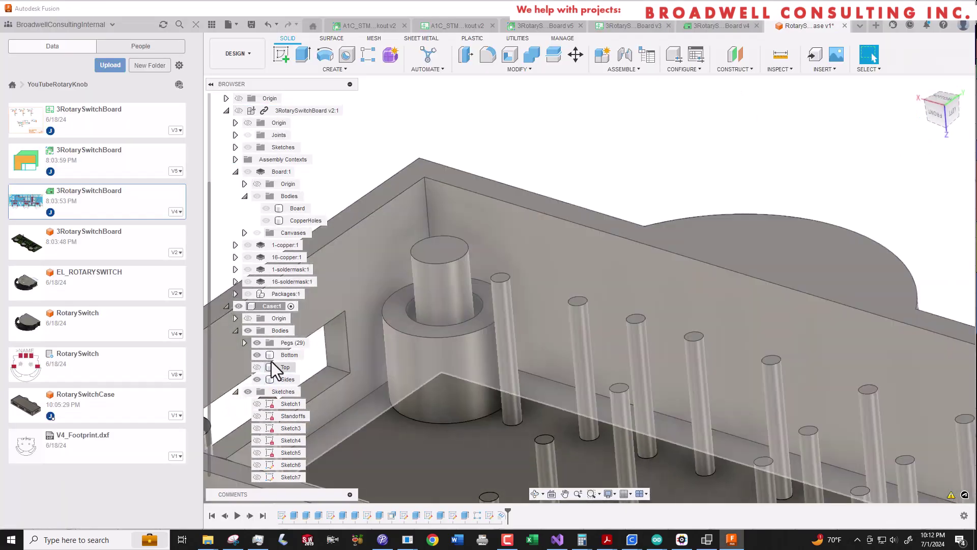
In Fusion, show Top, hide Bottom, and add the standoffs' inner circle profiles to the joined standoff extrusion on the Top body.
{"action": "left_click", "coordinate": [257, 367]}
{"action": "left_click", "coordinate": [257, 355]}
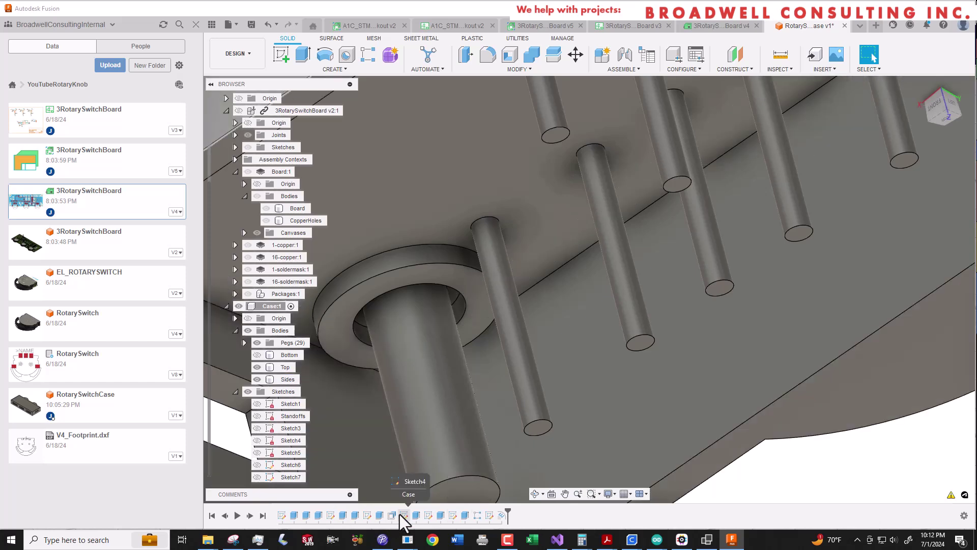
{"action": "right_click", "coordinate": [357, 515]}
{"action": "left_click", "coordinate": [414, 410]}
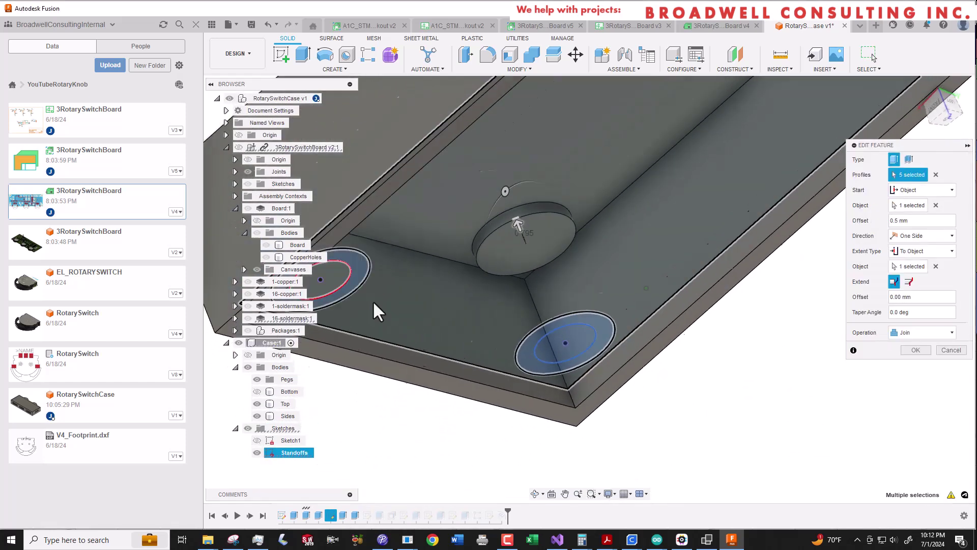
{"action": "left_click", "coordinate": [331, 280]}
{"action": "left_click", "coordinate": [435, 259]}
{"action": "left_click", "coordinate": [682, 320]}
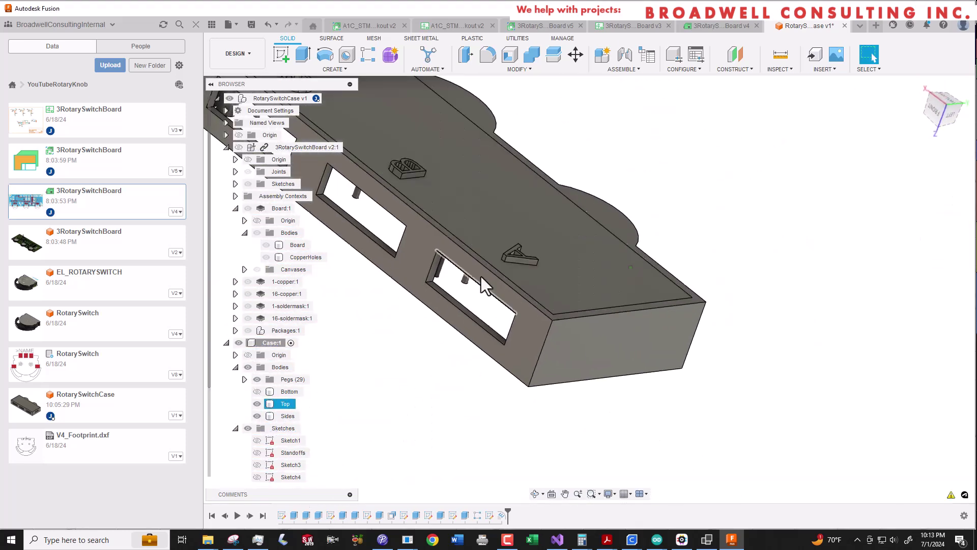
Show the Bottom body and export the revised Case component as a mesh again.
{"action": "left_click", "coordinate": [257, 391]}
{"action": "middle_click_drag", "start_coordinate": [331, 254], "coordinate": [352, 229], "text": "shift"}
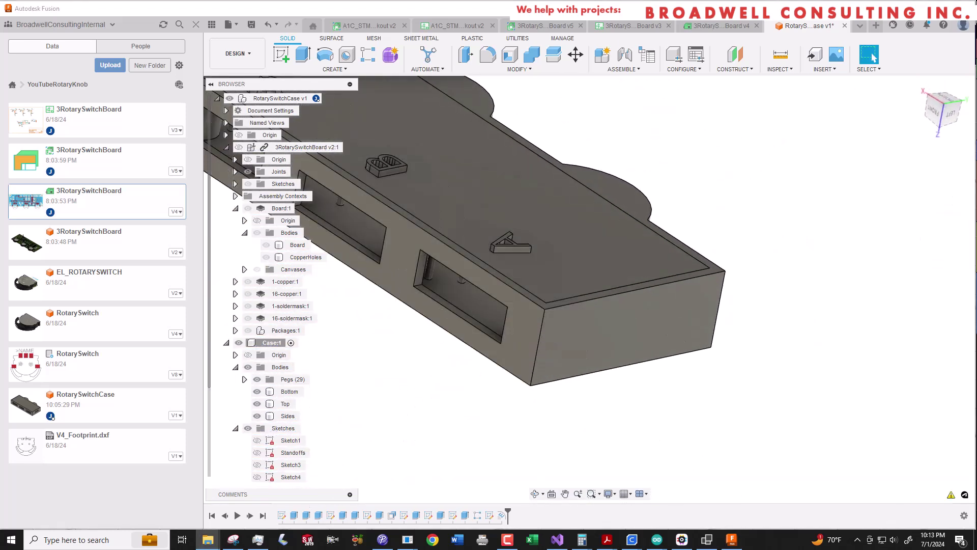
{"action": "right_click", "coordinate": [272, 343]}
{"action": "left_click", "coordinate": [318, 134]}
{"action": "left_click", "coordinate": [916, 319]}
{"action": "left_click", "coordinate": [654, 351]}
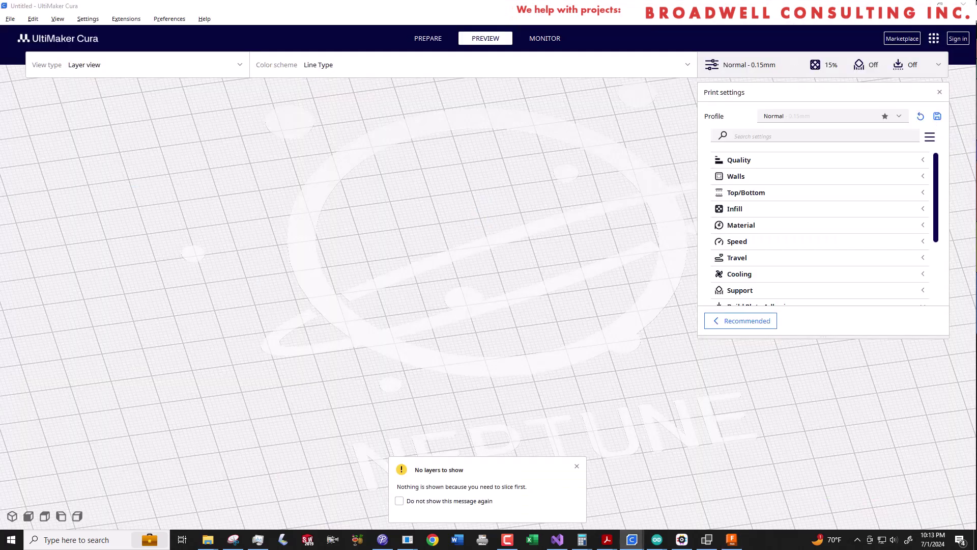
Switch to UltiMaker Cura, load the re-exported Case.stl and lay it flat on the build plate.
{"action": "left_click_drag", "start_coordinate": [299, 347], "coordinate": [299, 347]}
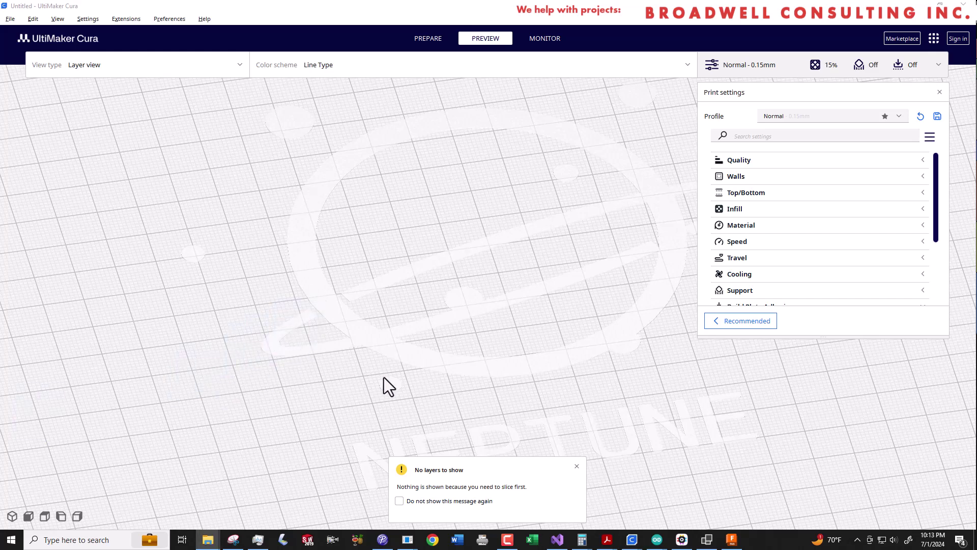
{"action": "left_click", "coordinate": [368, 224]}
{"action": "left_click", "coordinate": [20, 267]}
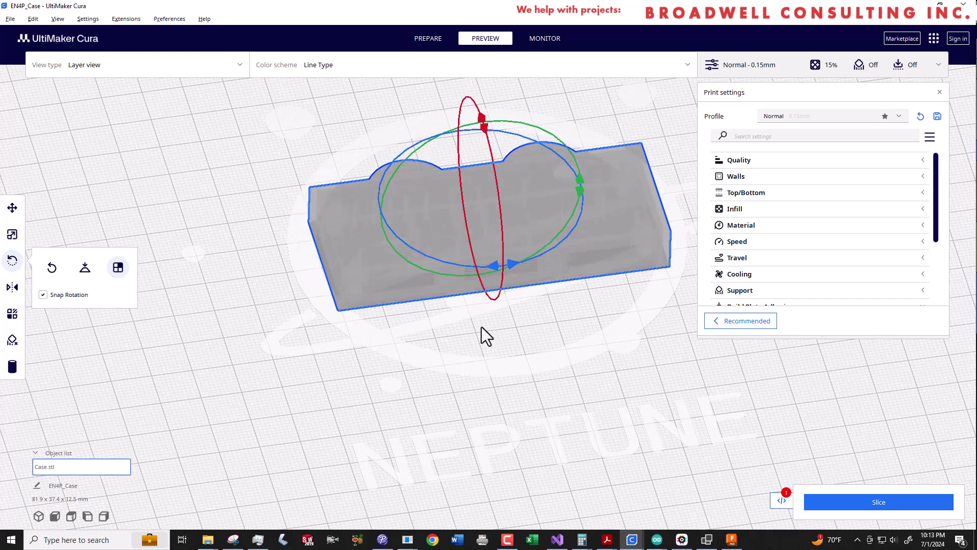
Slice the case and set the layer preview to layer 62, where the standoffs close over.
{"action": "left_click", "coordinate": [894, 499]}
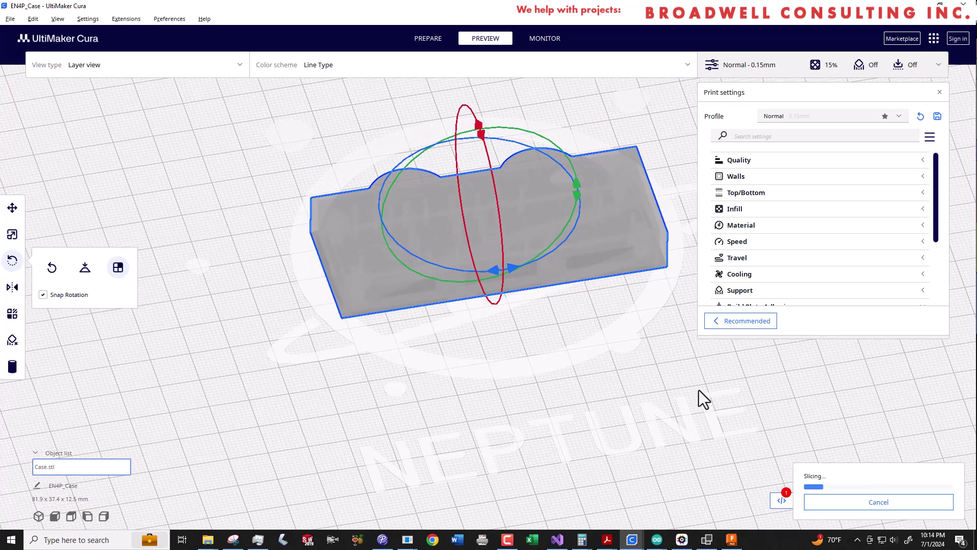
{"action": "scroll", "coordinate": [701, 316], "scroll_direction": "up", "scroll_amount": 3}
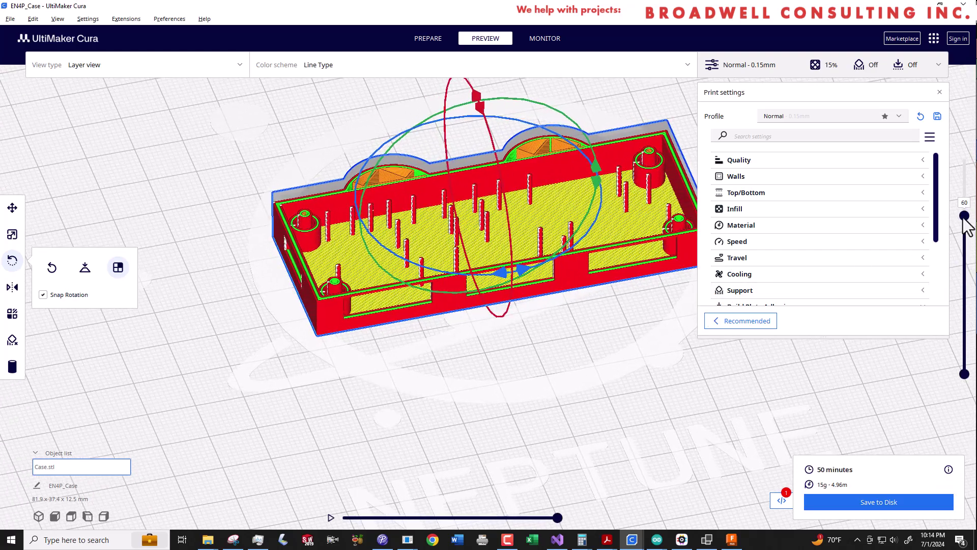
{"action": "mouse_move", "coordinate": [961, 210]}
{"action": "left_mouse_down"}
{"action": "mouse_move", "coordinate": [962, 192]}
{"action": "mouse_move", "coordinate": [956, 210]}
{"action": "left_mouse_up"}
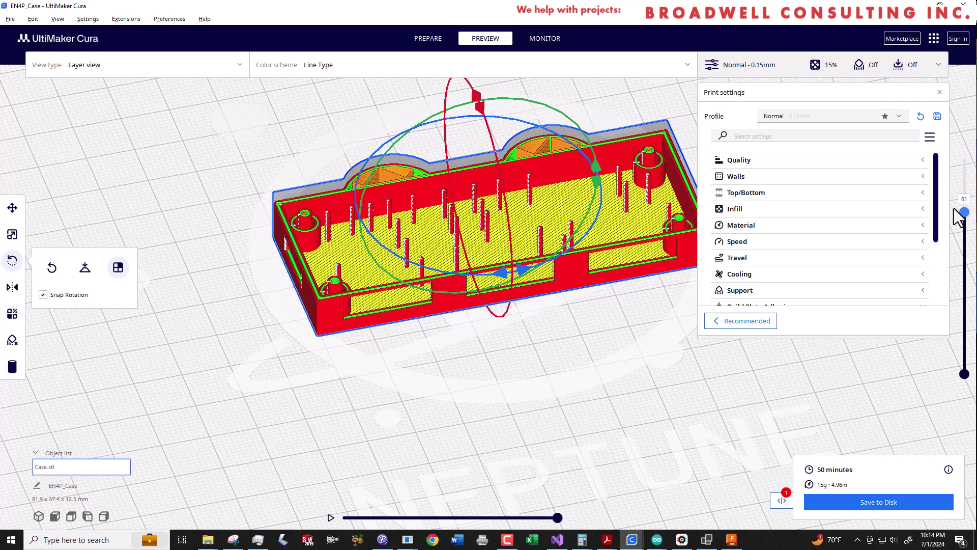
{"action": "left_click_drag", "start_coordinate": [955, 209], "coordinate": [964, 207]}
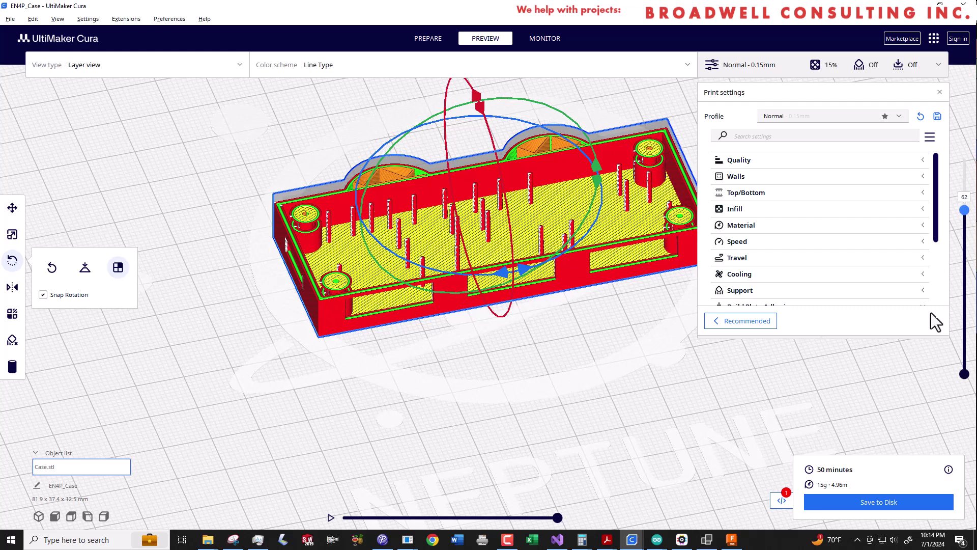
Enable the Filament Change post-processing script and set its layer to 62.
{"action": "left_click", "coordinate": [787, 499]}
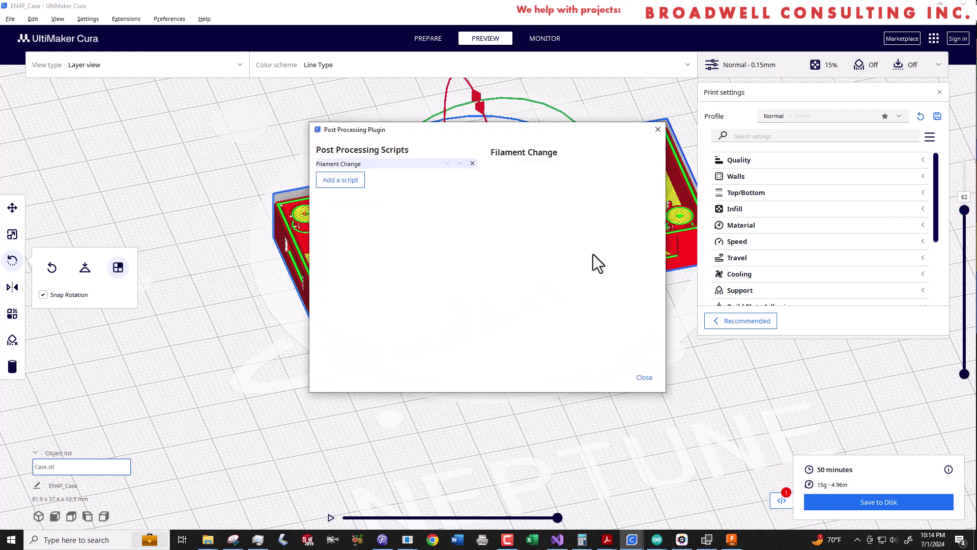
{"action": "left_click", "coordinate": [591, 164]}
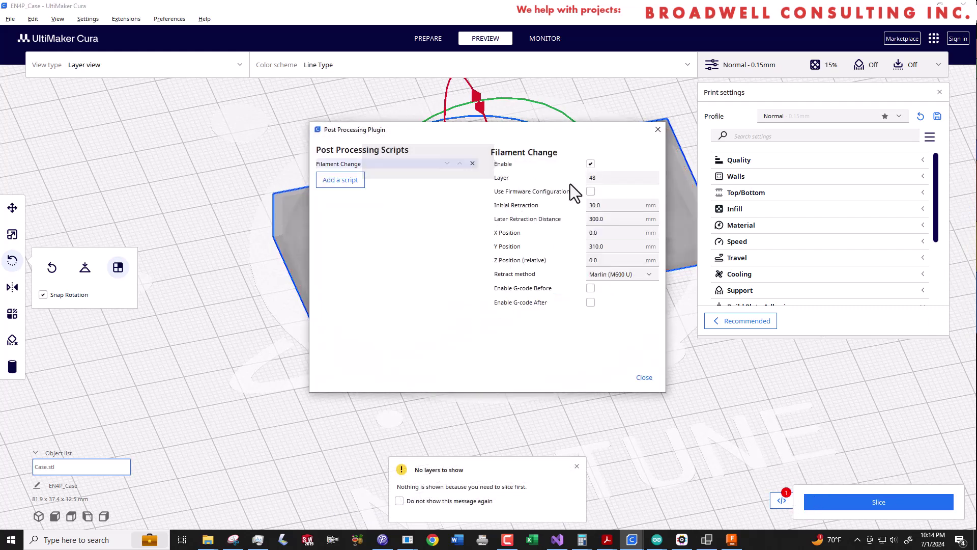
{"action": "left_click", "coordinate": [606, 179]}
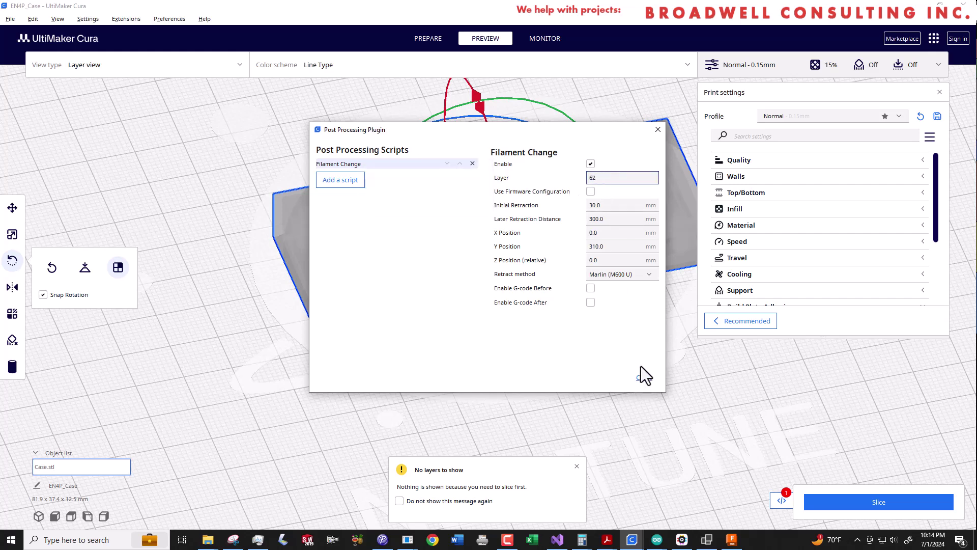
Close the post-processing settings and save the sliced case as EN4P_Case.gcode on RamDisk (Z:).
{"action": "left_click", "coordinate": [632, 354]}
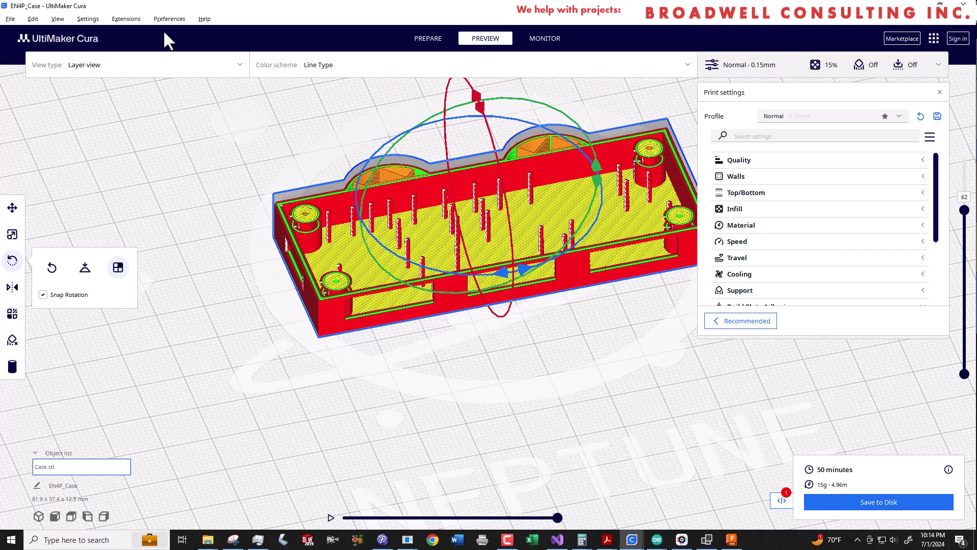
{"action": "left_click", "coordinate": [875, 503]}
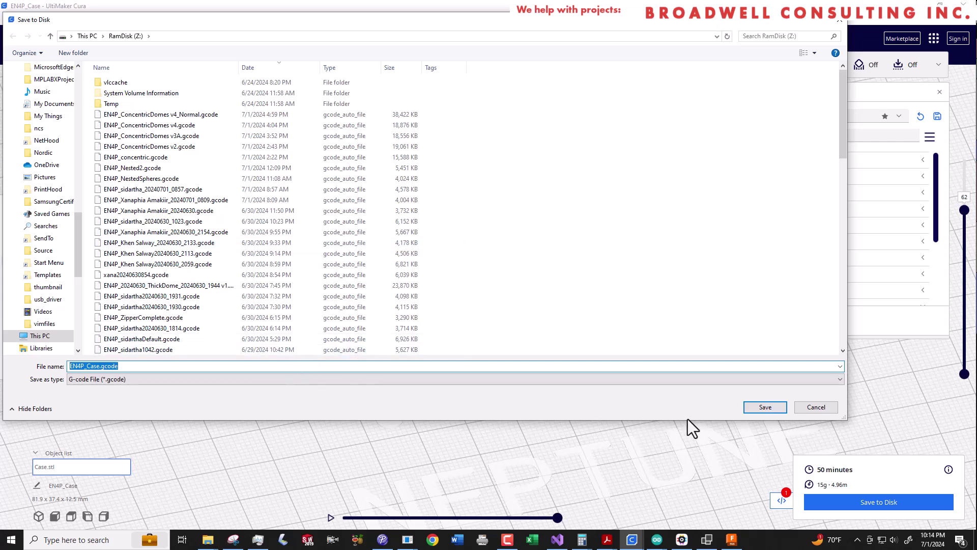
{"action": "left_click", "coordinate": [767, 409]}
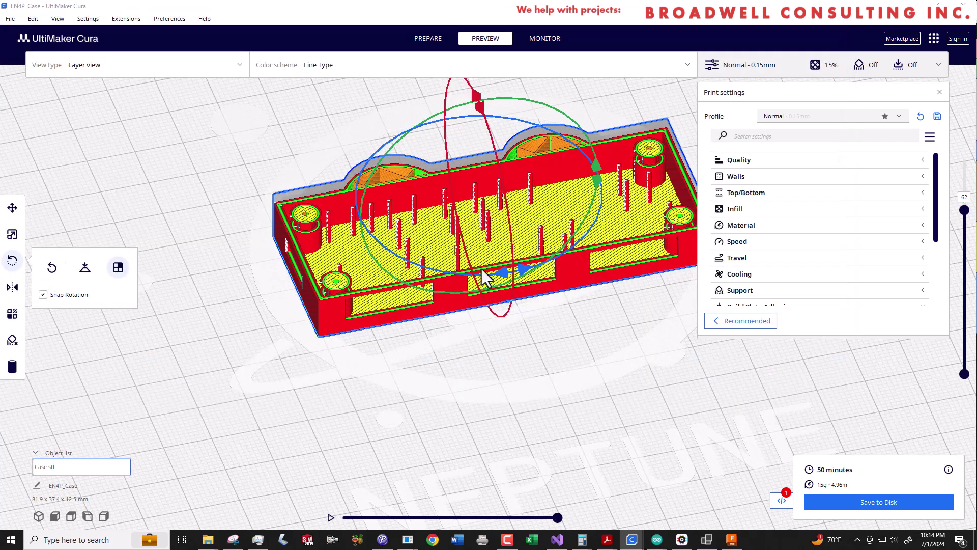
{"action": "left_click", "coordinate": [441, 388]}
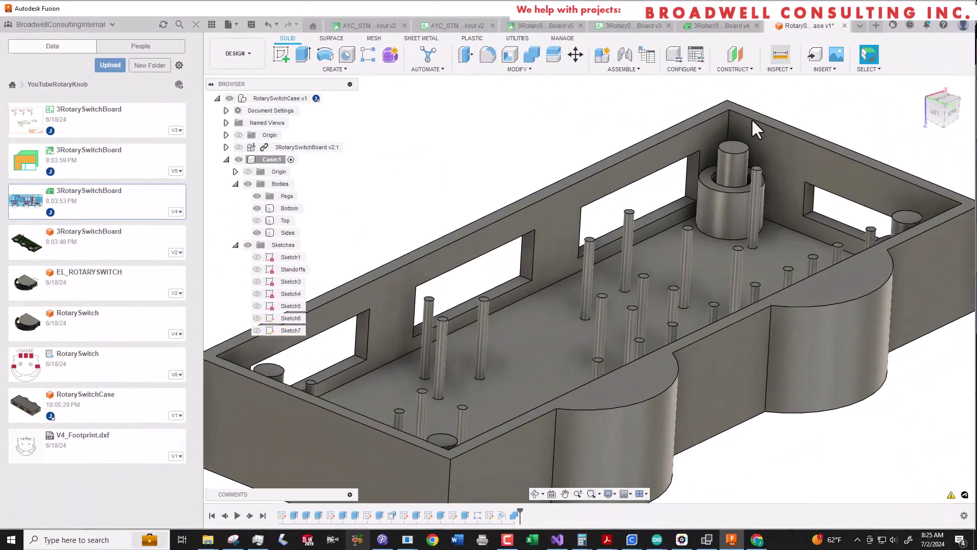
Switch to Fusion, measure at the corner standoff, and chamfer the 22 peg base edges with an equal distance of 2 mm.
{"action": "key", "text": "i"}
{"action": "left_click", "coordinate": [724, 210]}
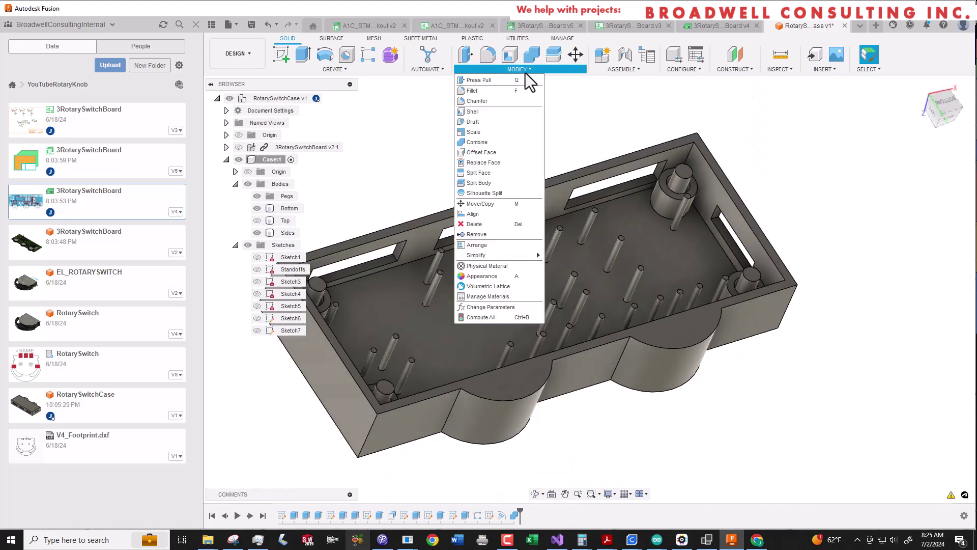
{"action": "left_click", "coordinate": [489, 102]}
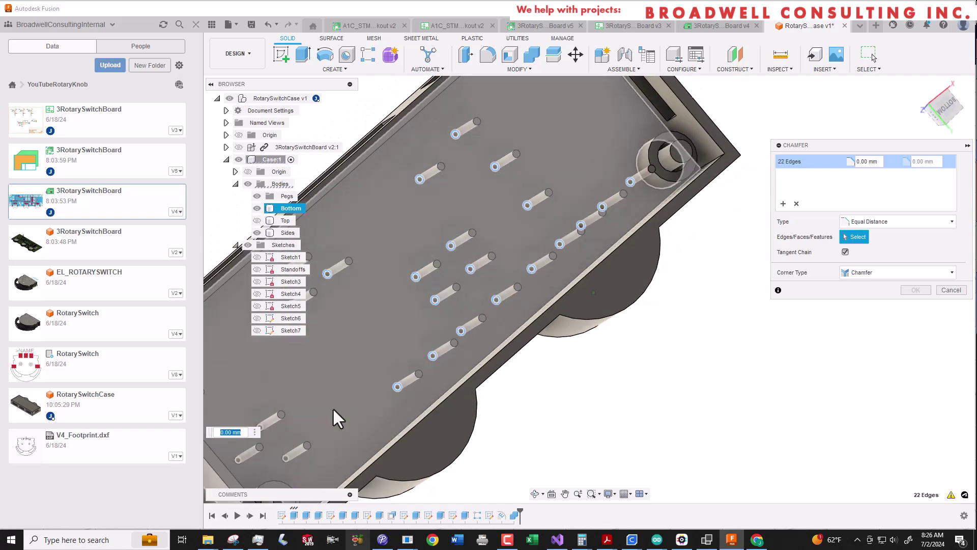
{"action": "type", "text": "2"}
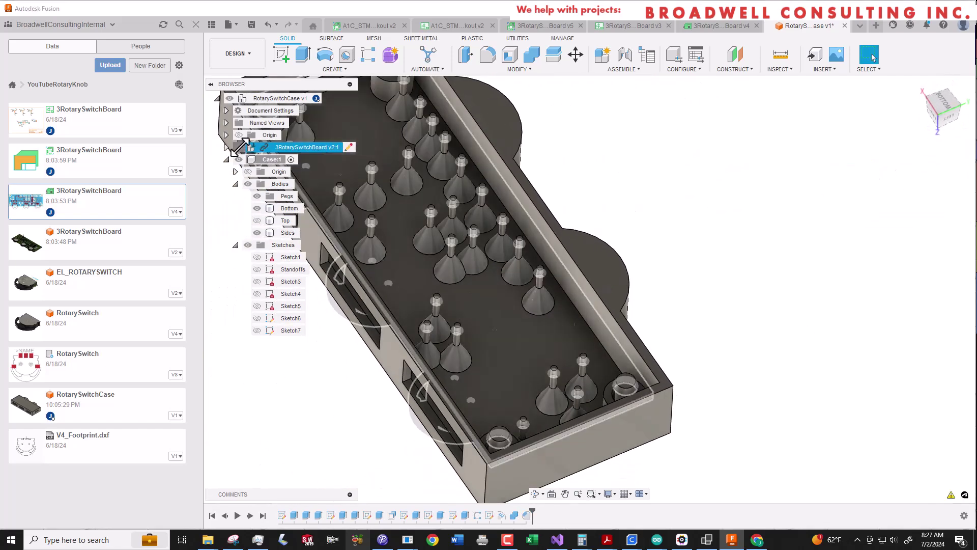
Show the 3RotarySwitchBoard and compute the interference between it and the Case component.
{"action": "left_click", "coordinate": [239, 147]}
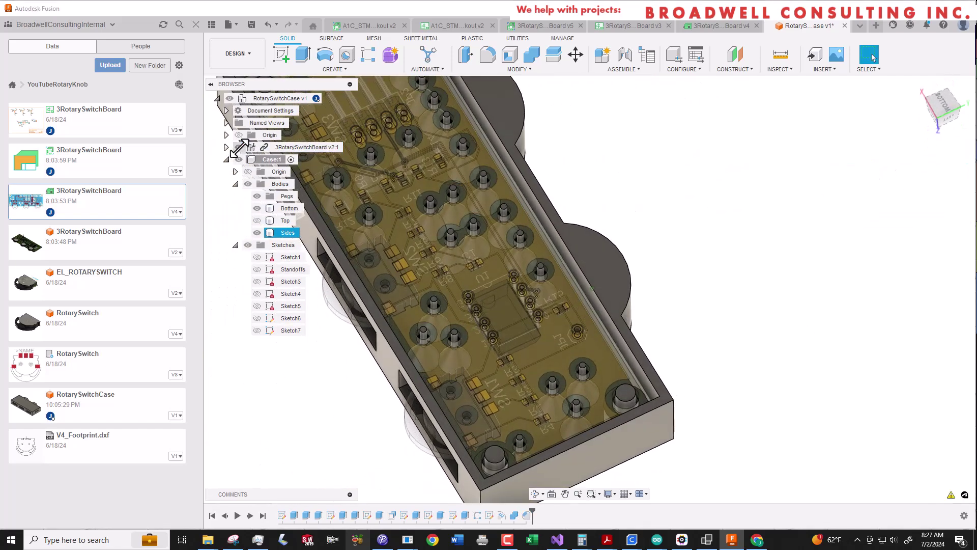
{"action": "left_click", "coordinate": [780, 69]}
{"action": "left_click", "coordinate": [800, 93]}
{"action": "left_click", "coordinate": [279, 147]}
{"action": "left_click", "coordinate": [606, 270]}
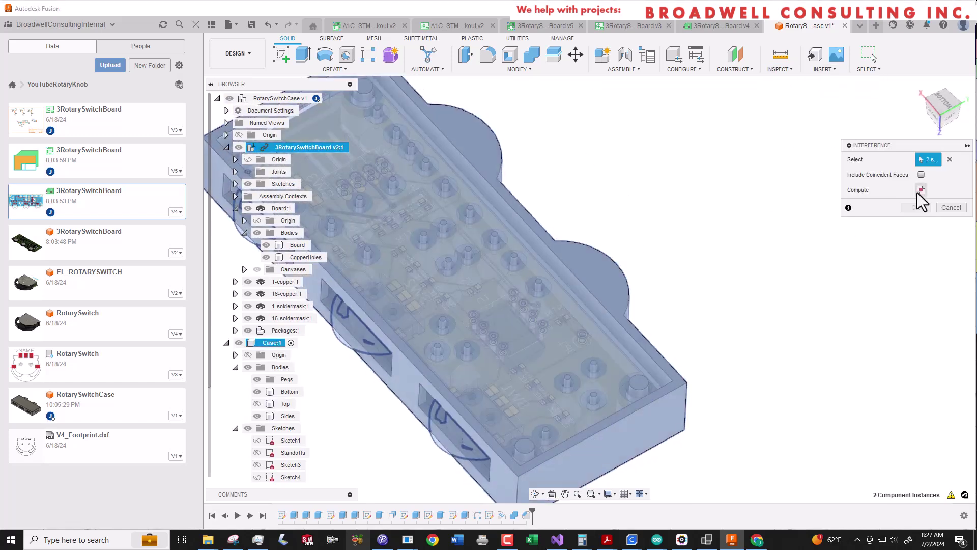
{"action": "left_click", "coordinate": [921, 190]}
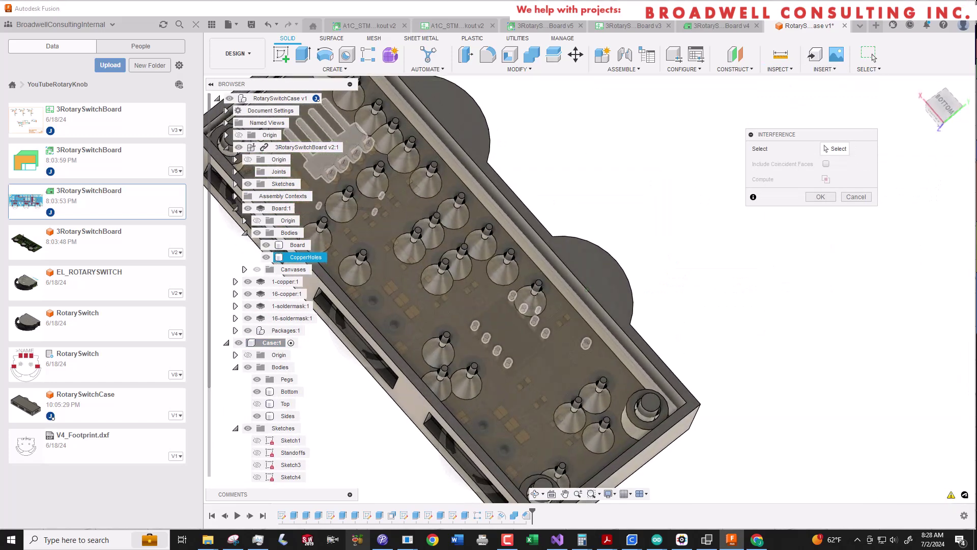
{"action": "mouse_move", "coordinate": [587, 288]}
{"action": "middle_mouse_down", "text": "shift"}
{"action": "mouse_move", "coordinate": [766, 323]}
{"action": "mouse_move", "coordinate": [587, 288]}
{"action": "middle_mouse_up", "text": "shift"}
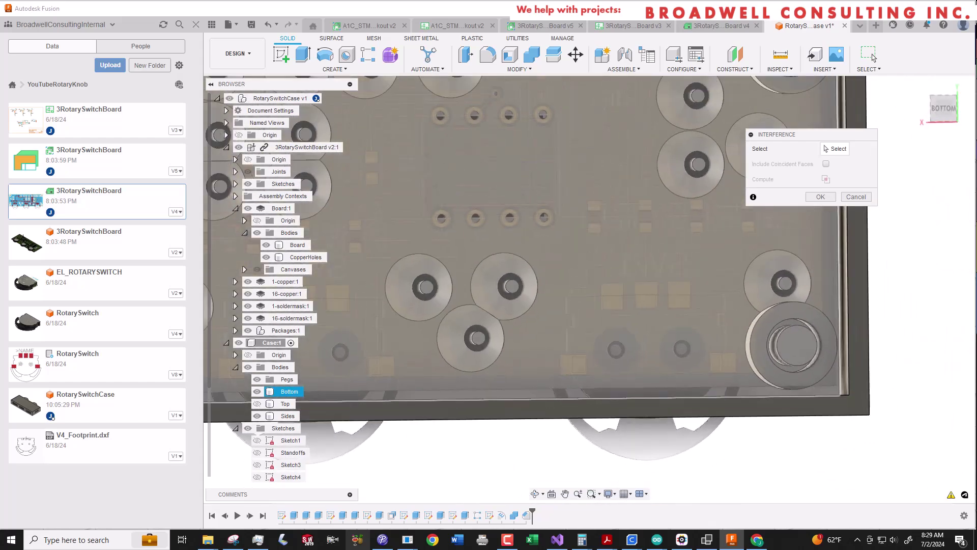
{"action": "key", "text": "Escape"}
Edit the Standoffs sketch with the board and case bodies hidden, and draw vertical lines between the circles above and below the first corner ring's centre.
{"action": "right_click", "coordinate": [330, 516]}
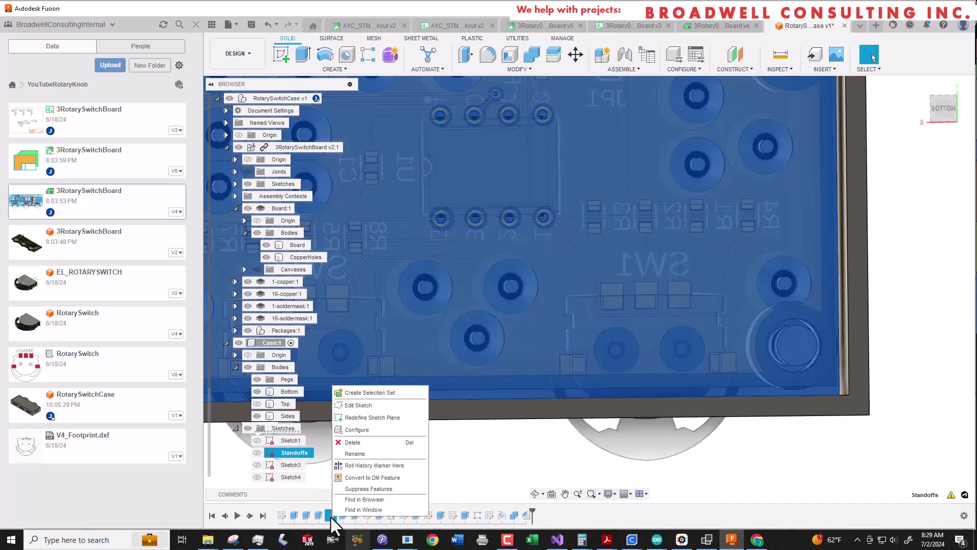
{"action": "left_click", "coordinate": [367, 407]}
{"action": "left_click", "coordinate": [238, 147]}
{"action": "left_click", "coordinate": [248, 367]}
{"action": "scroll", "coordinate": [695, 366], "scroll_direction": "up", "scroll_amount": 3}
{"action": "key", "text": "l"}
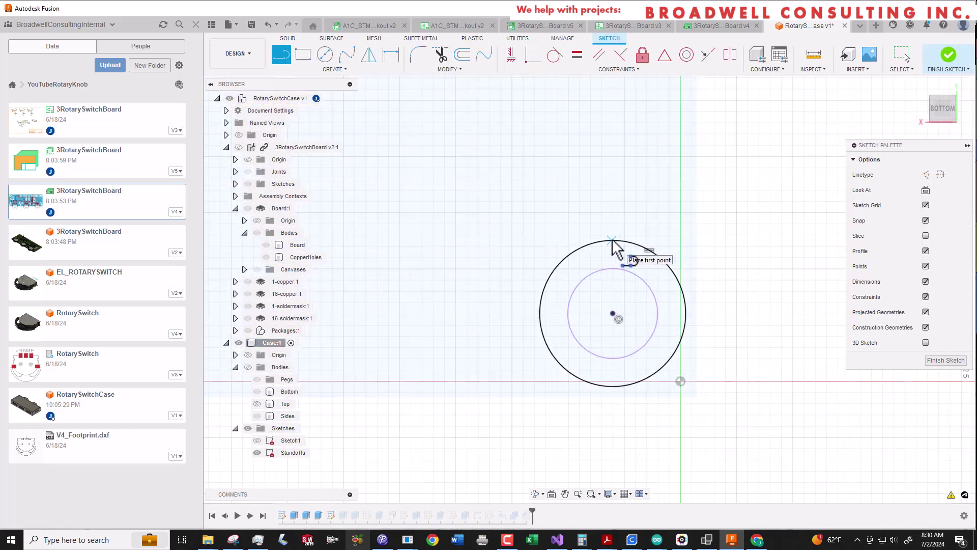
{"action": "left_click", "coordinate": [613, 240]}
{"action": "left_click", "coordinate": [613, 267]}
{"action": "left_click", "coordinate": [612, 357]}
{"action": "left_click", "coordinate": [613, 385]}
Draw the matching vertical lines between the inner and outer circles of the other corner standoff ring.
{"action": "scroll", "coordinate": [616, 386], "scroll_direction": "down", "scroll_amount": 3}
{"action": "left_click", "coordinate": [481, 436]}
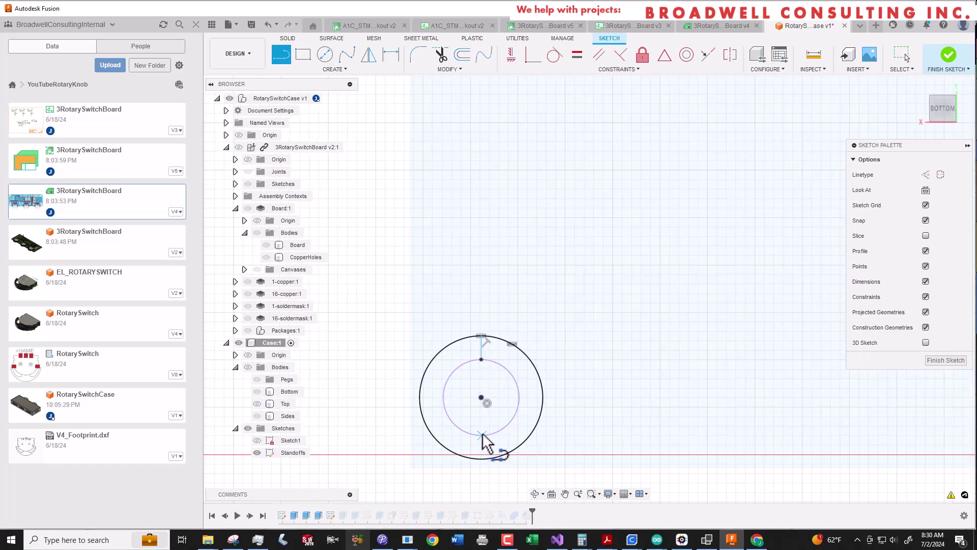
{"action": "left_click", "coordinate": [481, 459]}
{"action": "scroll", "coordinate": [540, 425], "scroll_direction": "up", "scroll_amount": 3}
Try re-extruding the standoffs from the split ring profiles, check them against the Top body, and undo the change.
{"action": "double_click", "coordinate": [342, 515]}
{"action": "mouse_move", "coordinate": [560, 369]}
{"action": "middle_mouse_down", "text": "shift"}
{"action": "mouse_move", "coordinate": [560, 313]}
{"action": "mouse_move", "coordinate": [519, 512]}
{"action": "middle_mouse_up", "text": "shift"}
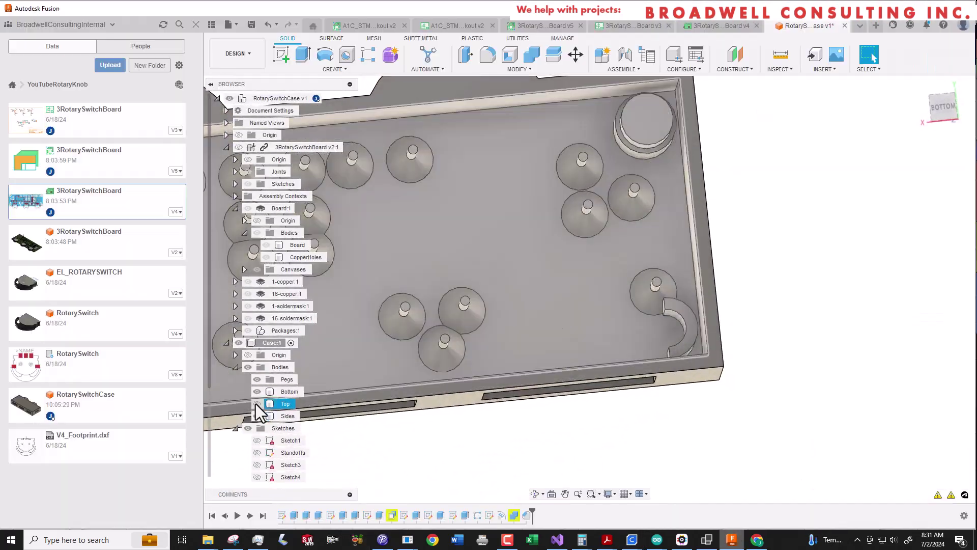
{"action": "left_click", "coordinate": [256, 404]}
{"action": "left_click", "coordinate": [256, 404]}
{"action": "key", "text": "ctrl+z"}
Project the two corner standoff ring faces into the new sketch and draw vertical lines across the first ring above and below its centre.
{"action": "scroll", "coordinate": [655, 371], "scroll_direction": "up", "scroll_amount": 2}
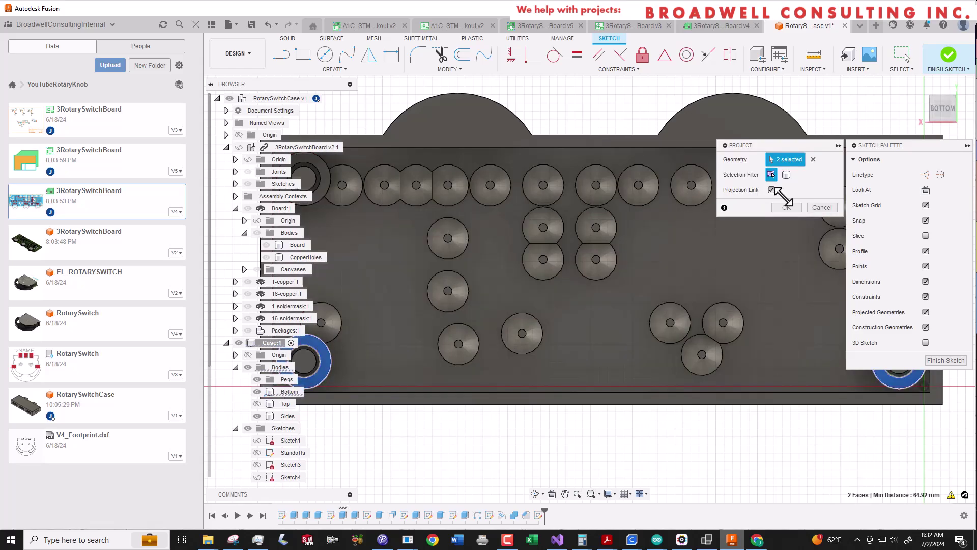
{"action": "left_click", "coordinate": [786, 207]}
{"action": "key", "text": "l"}
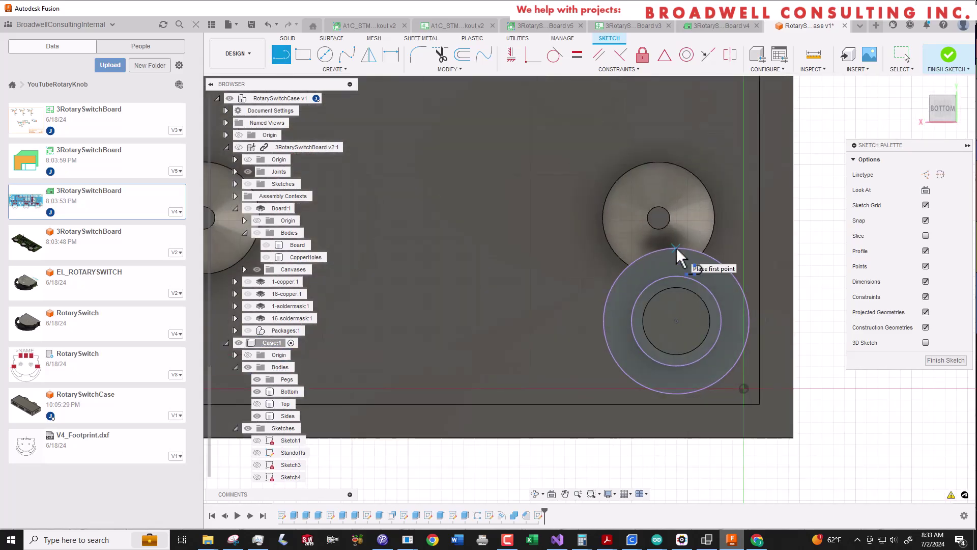
{"action": "left_click", "coordinate": [678, 250]}
{"action": "left_click", "coordinate": [678, 276]}
{"action": "left_click", "coordinate": [677, 365]}
{"action": "left_click", "coordinate": [679, 394]}
Draw a vertical line between the circles of the second projected standoff ring and inspect the case with the board fitted.
{"action": "left_click", "coordinate": [509, 408]}
{"action": "left_click", "coordinate": [509, 423]}
{"action": "scroll", "coordinate": [487, 399], "scroll_direction": "down", "scroll_amount": 3}
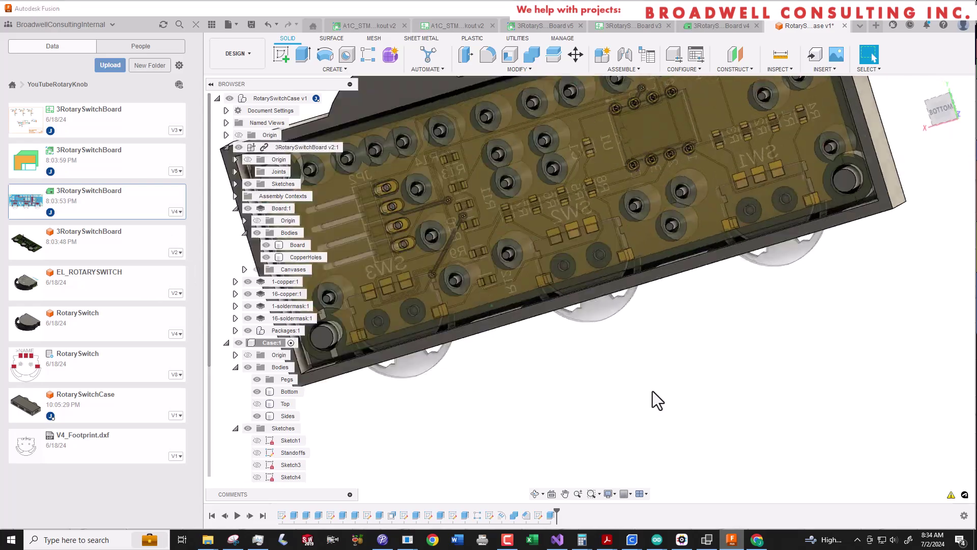
{"action": "scroll", "coordinate": [655, 400], "scroll_direction": "up", "scroll_amount": 5}
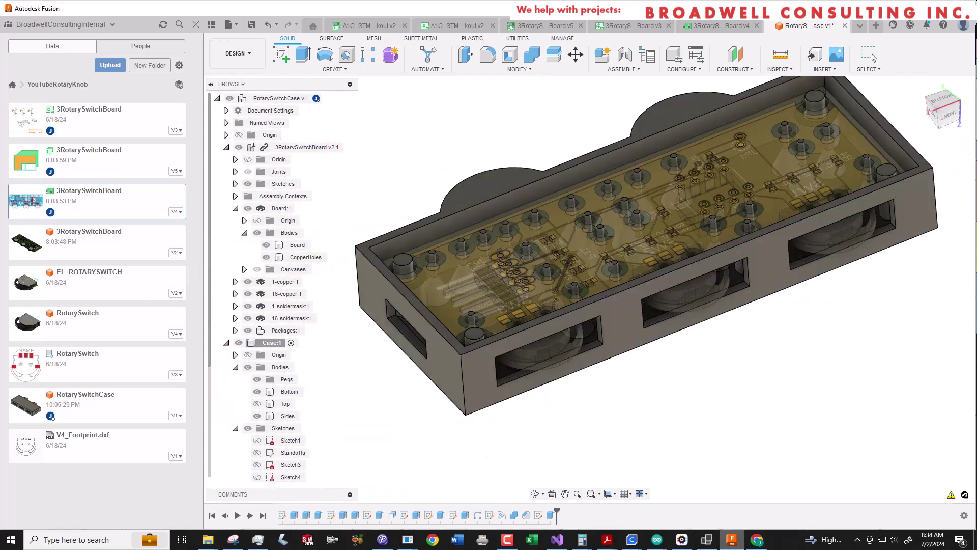